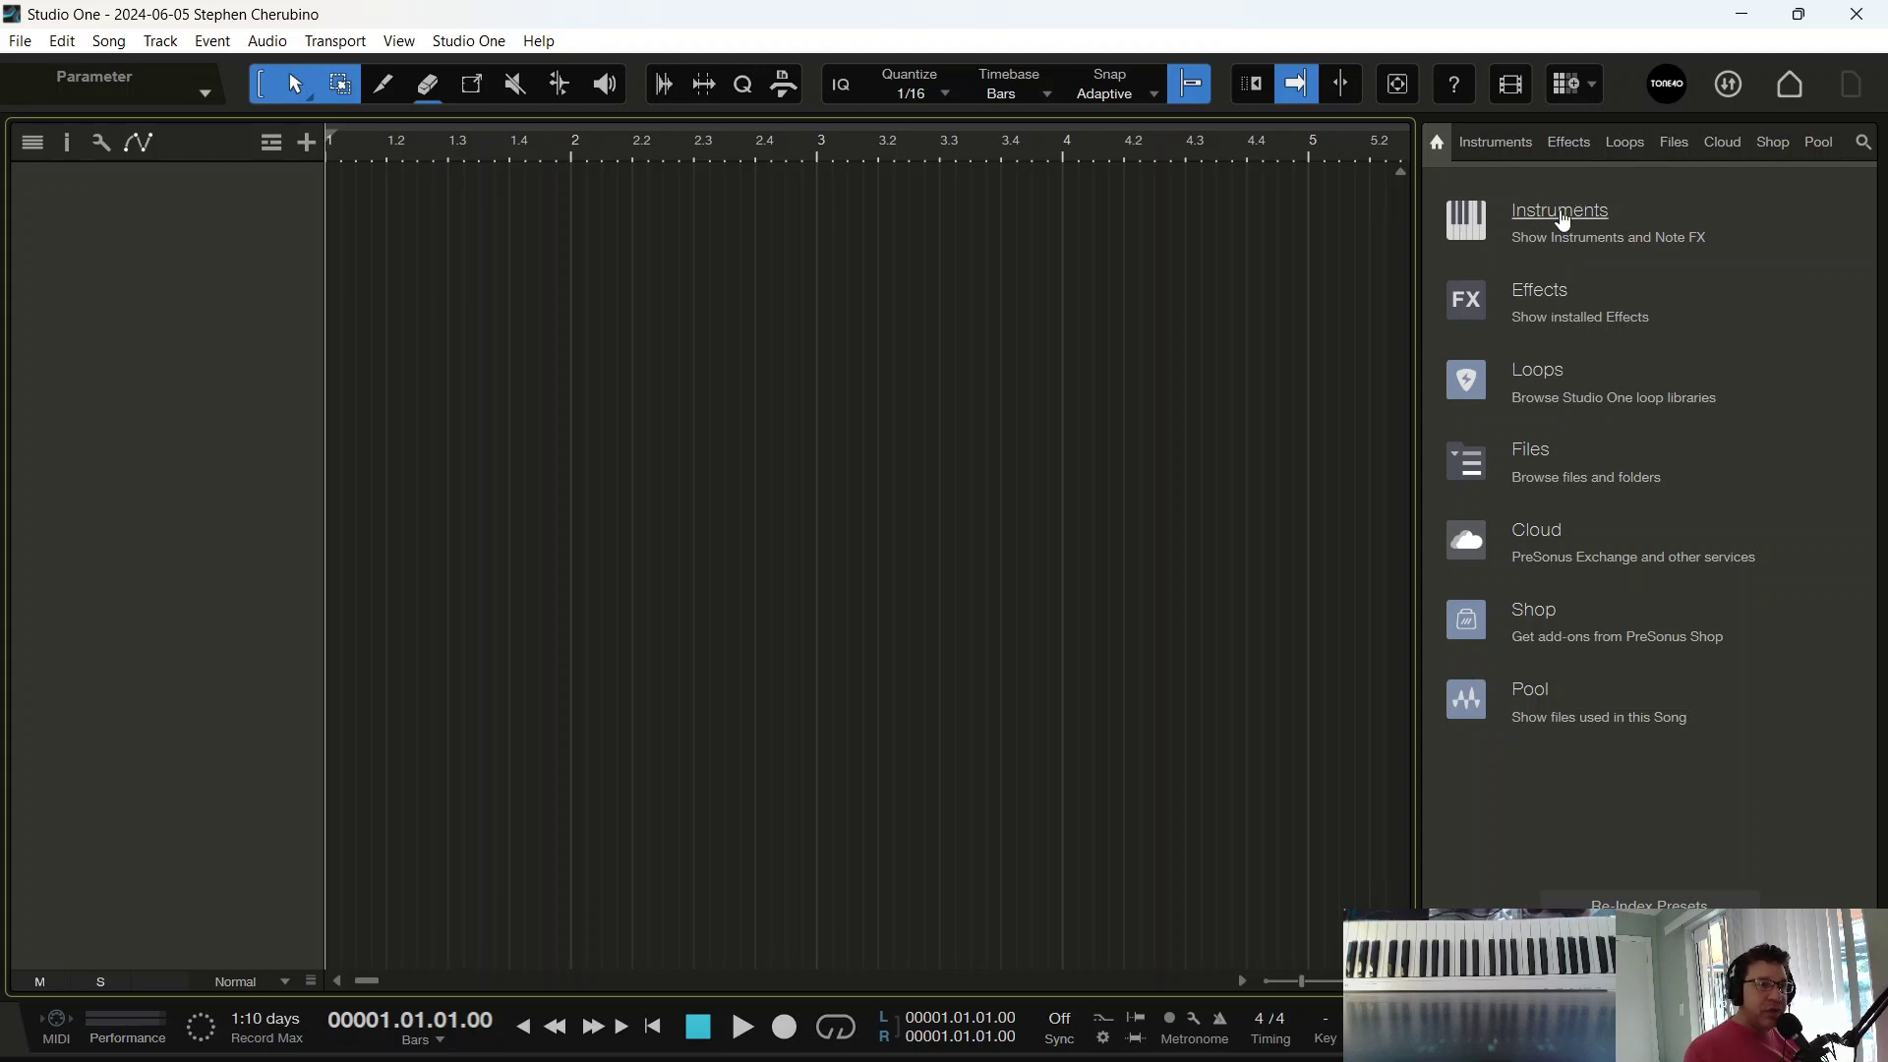
Add the PreSonus Mai Tai synth from the instrument library to the empty arrangement as a new instrument track
left_click(1563, 212)
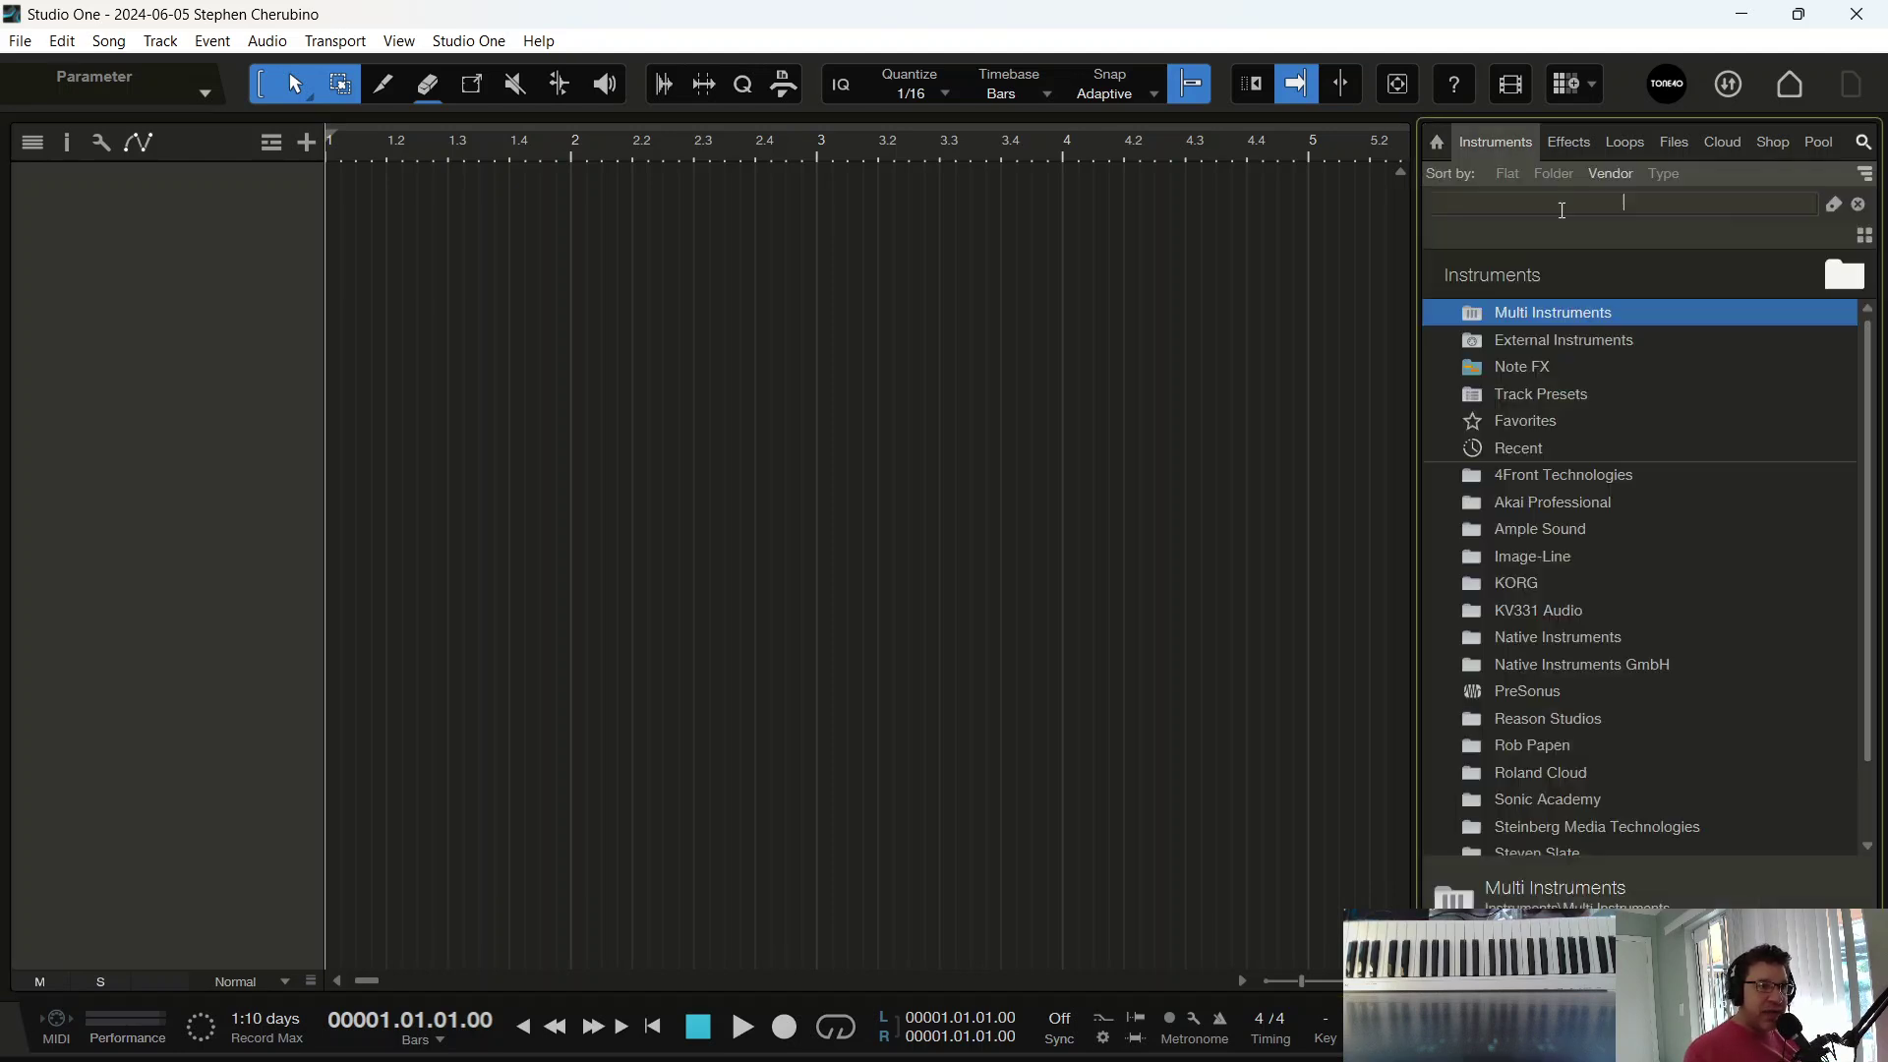
left_click(1490, 693)
double_click(1503, 696)
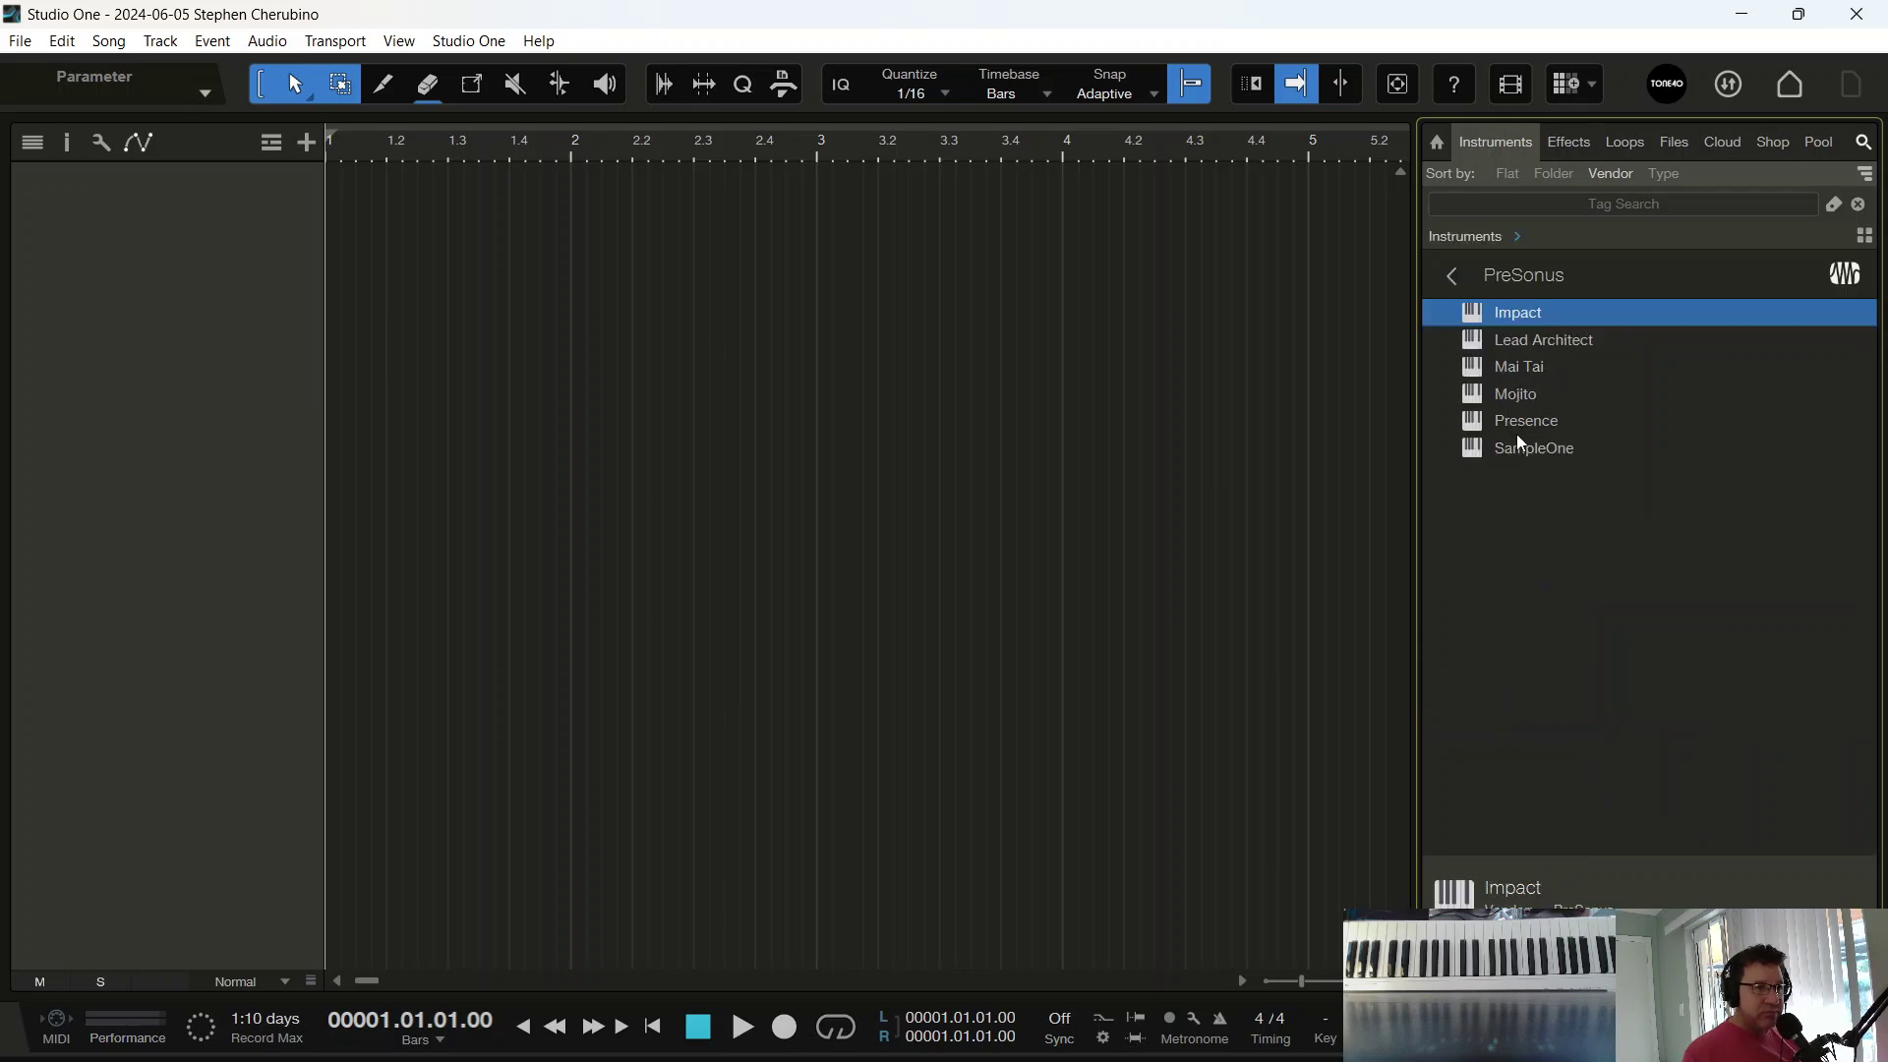
left_click_drag(1520, 367, 1041, 300)
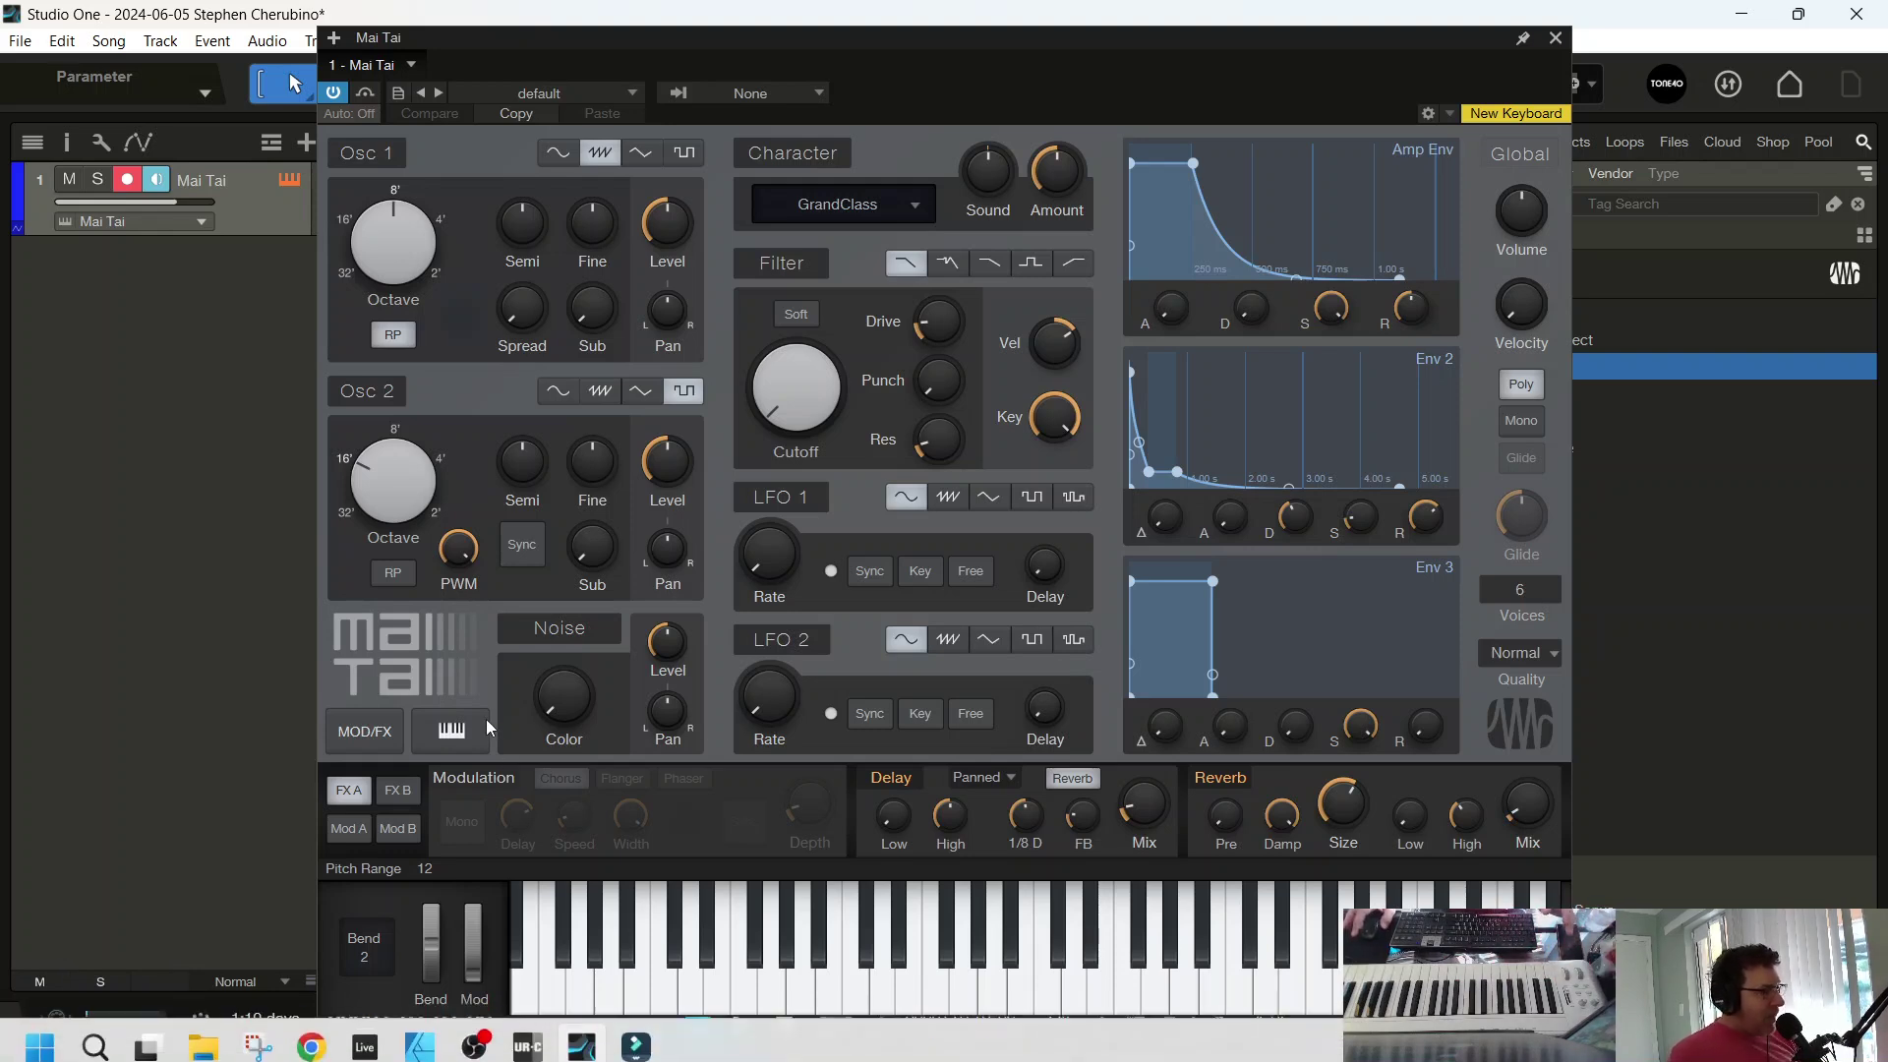
Audition the default Mai Tai sound by playing several notes on its virtual keyboard
left_click(772, 944)
left_click(863, 949)
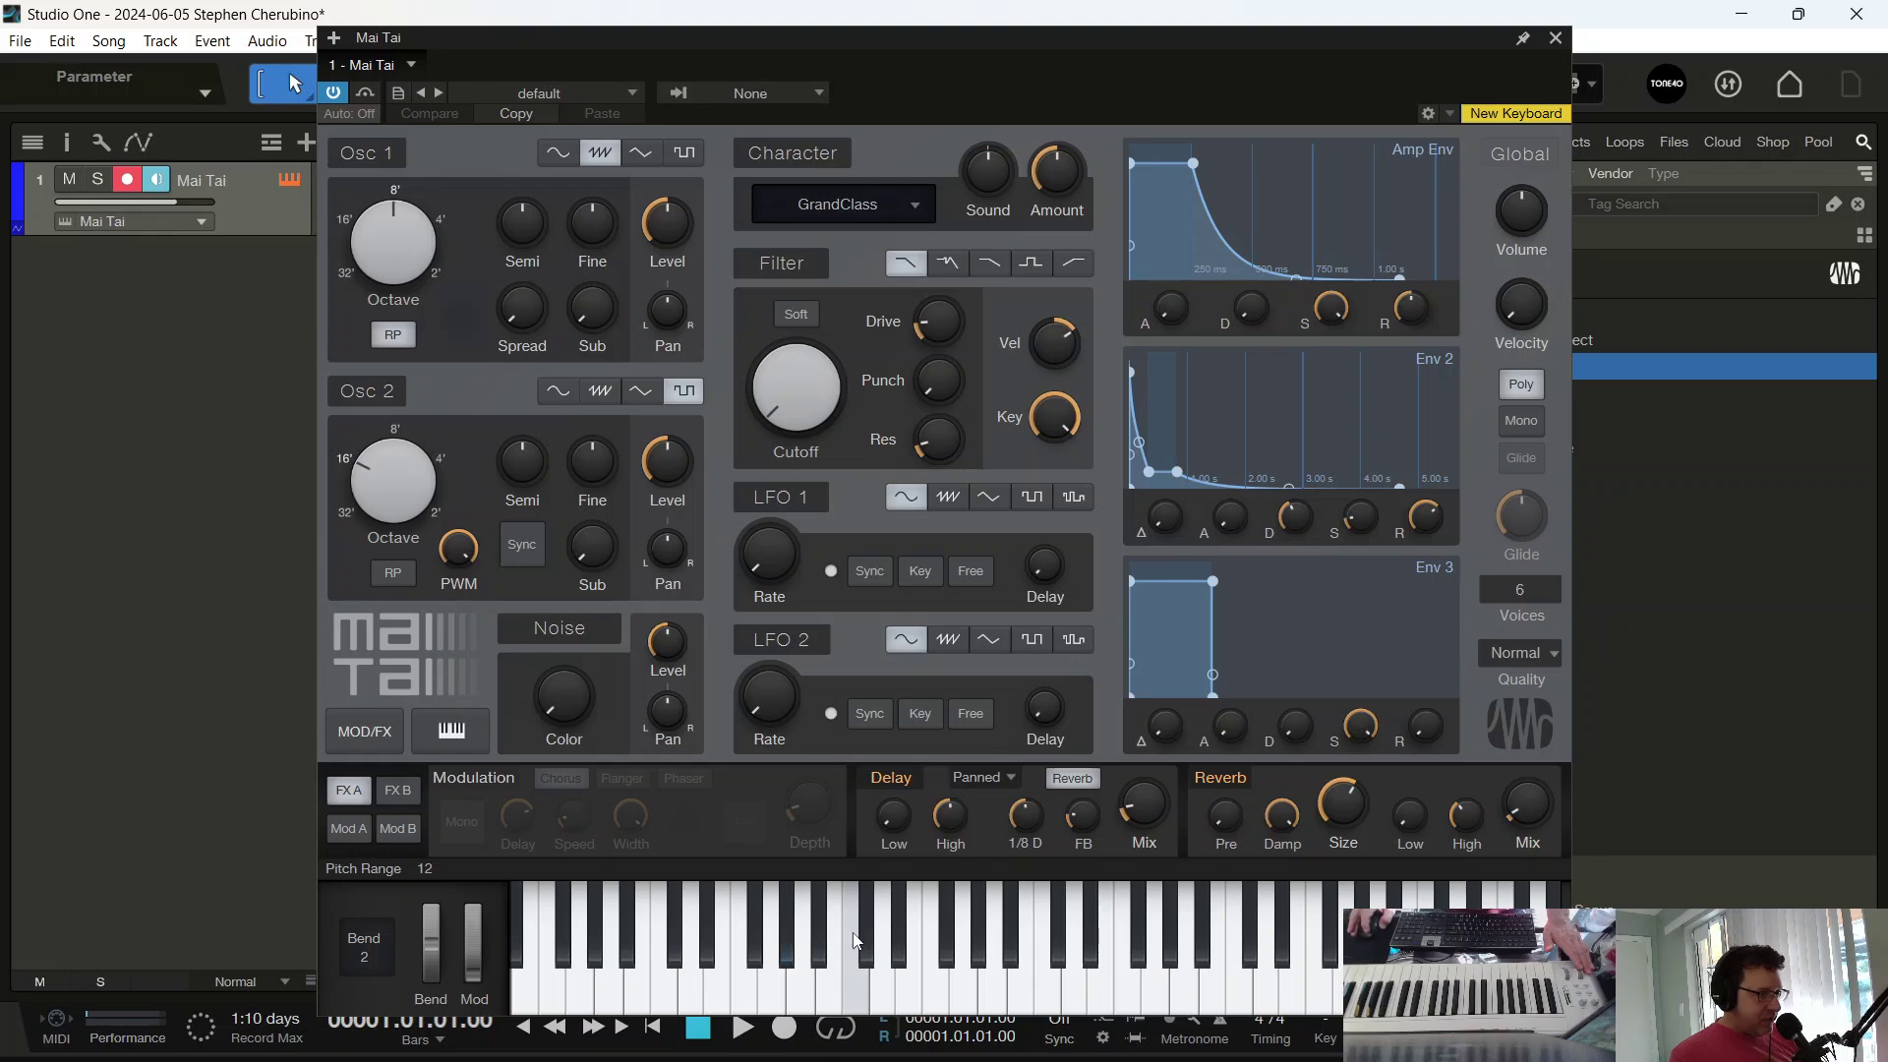
left_click(862, 949)
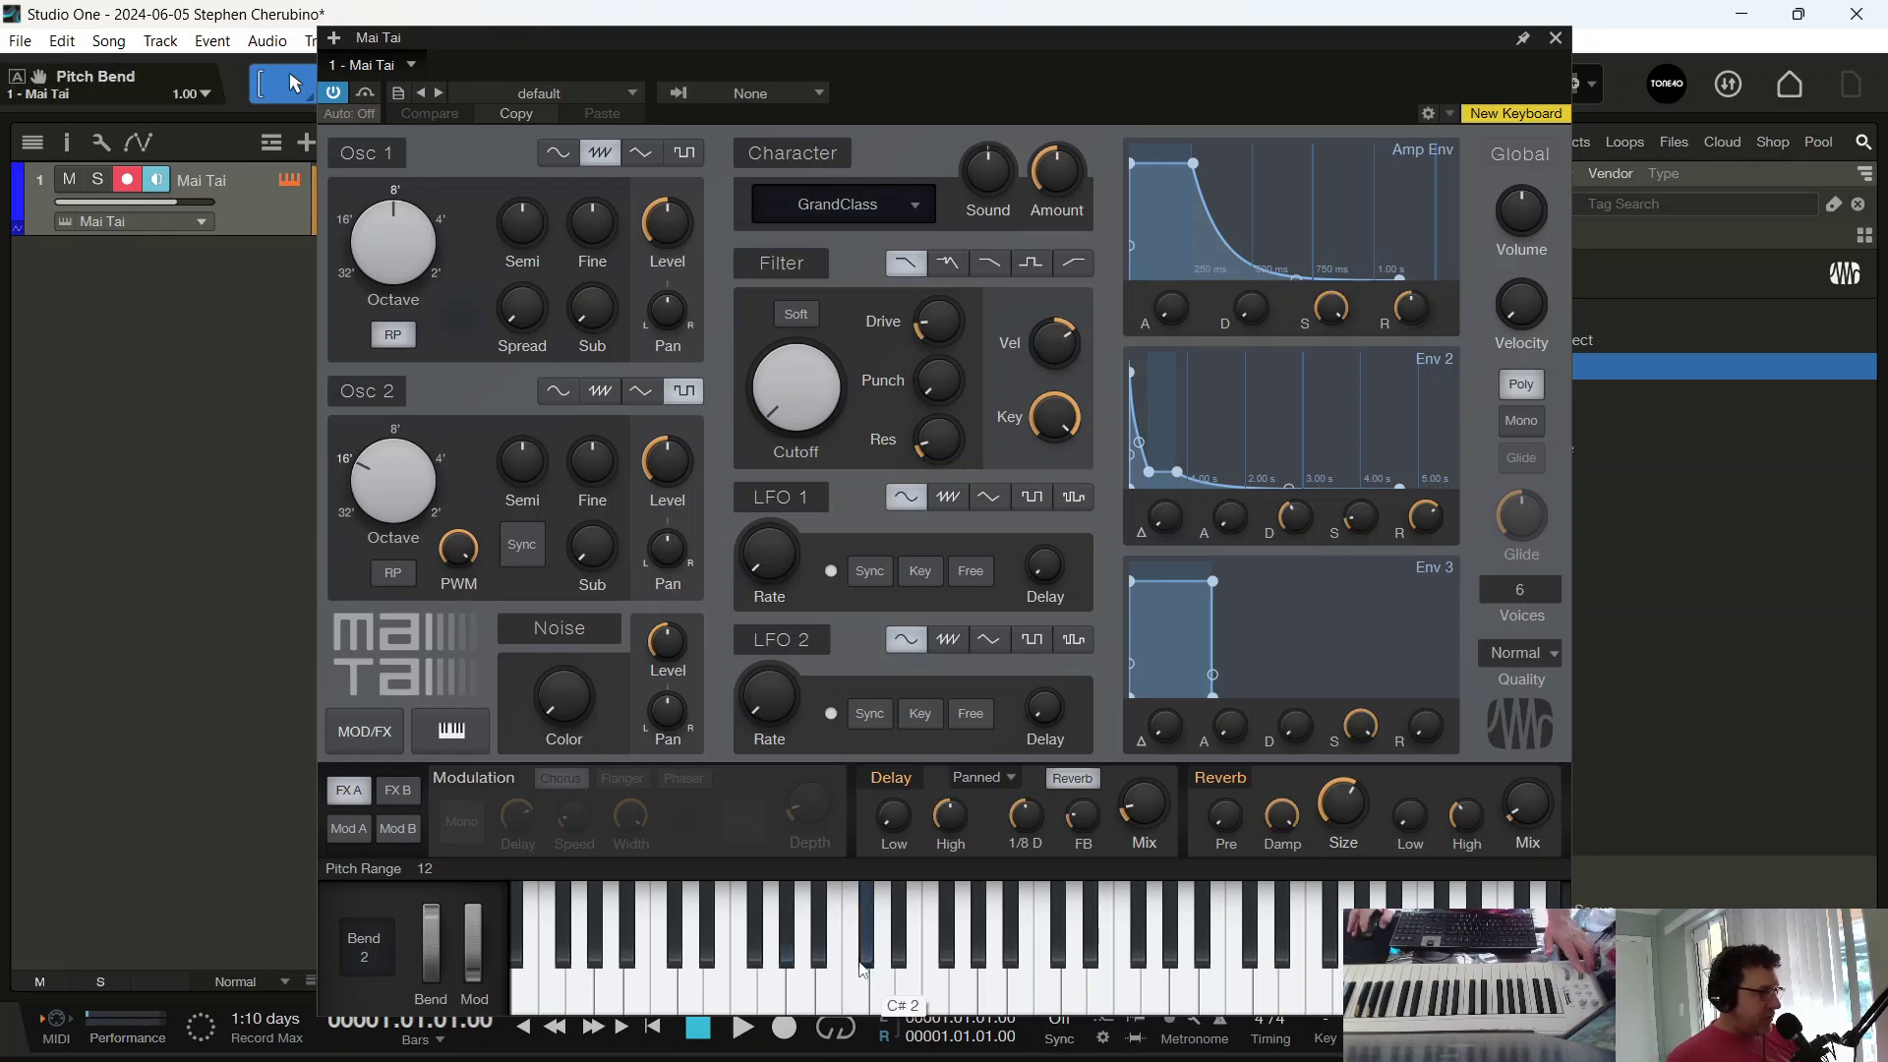
left_click(858, 965)
left_click(861, 972)
left_click(862, 972)
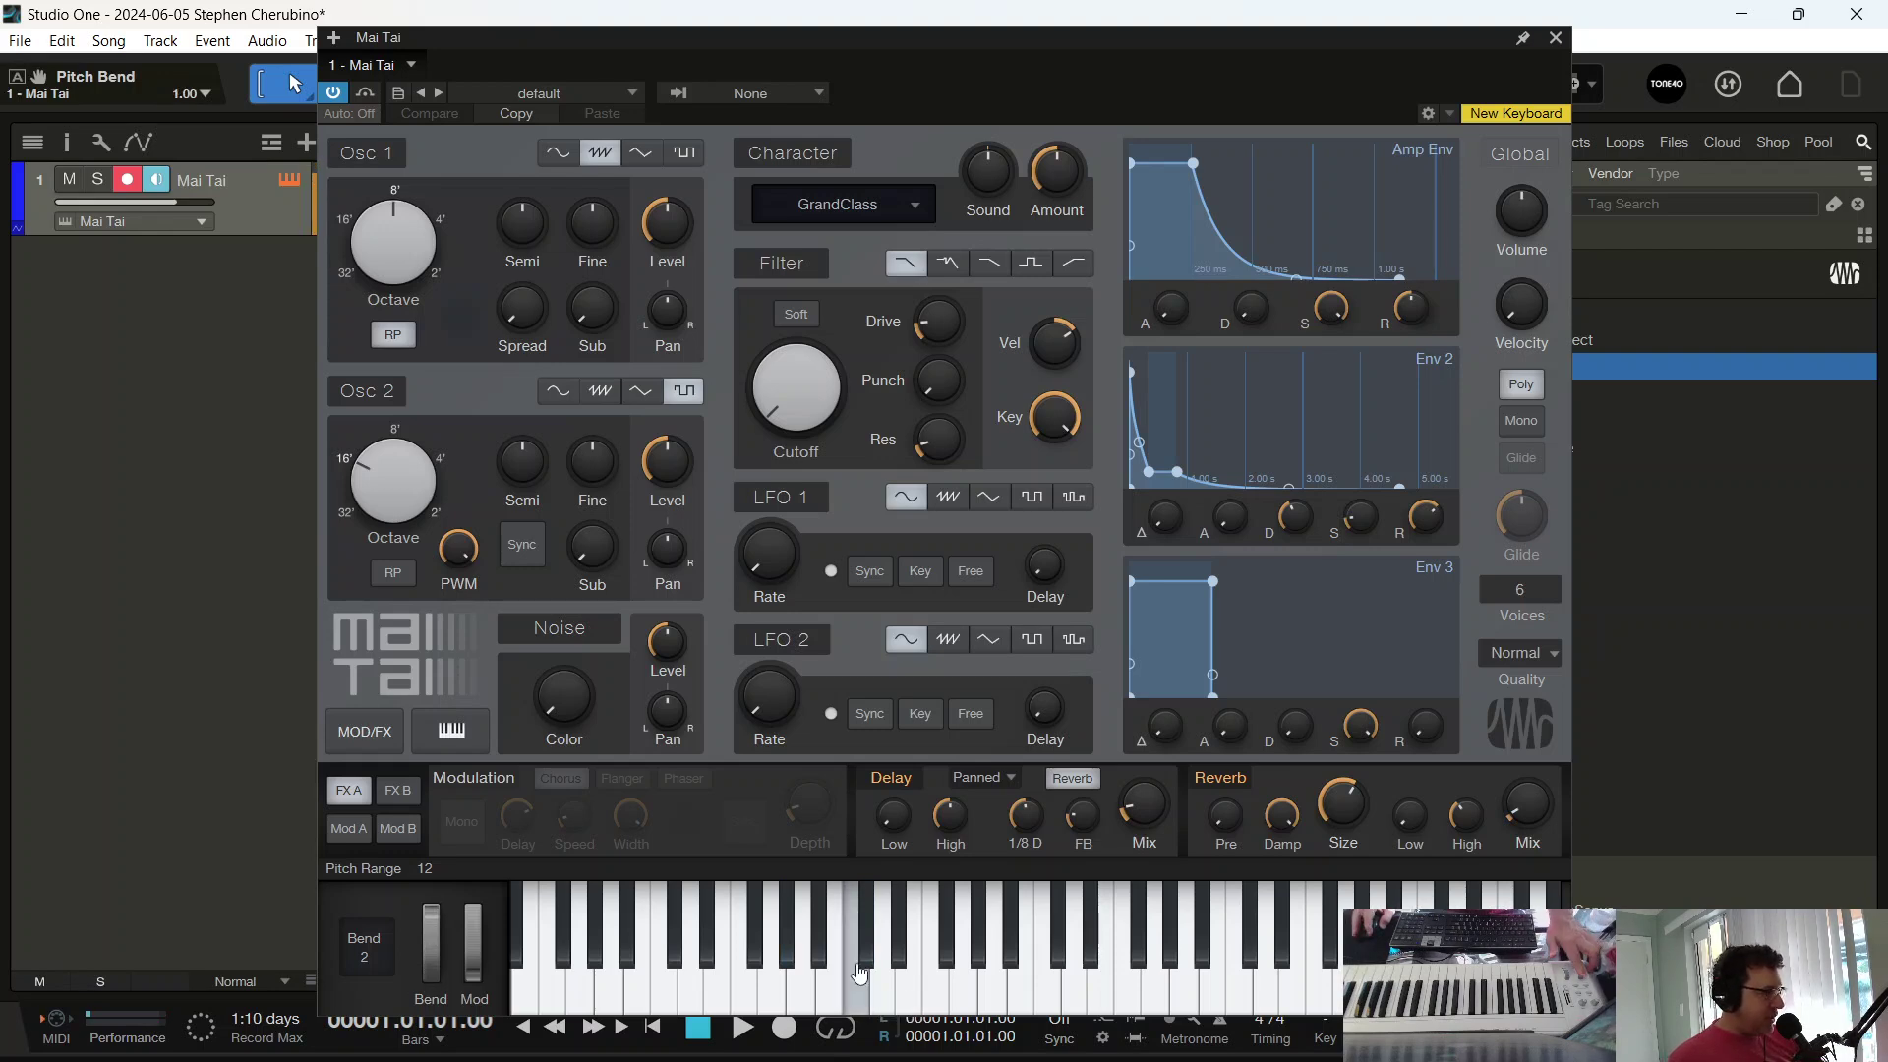
left_click(861, 977)
left_click_drag(864, 977, 1035, 984)
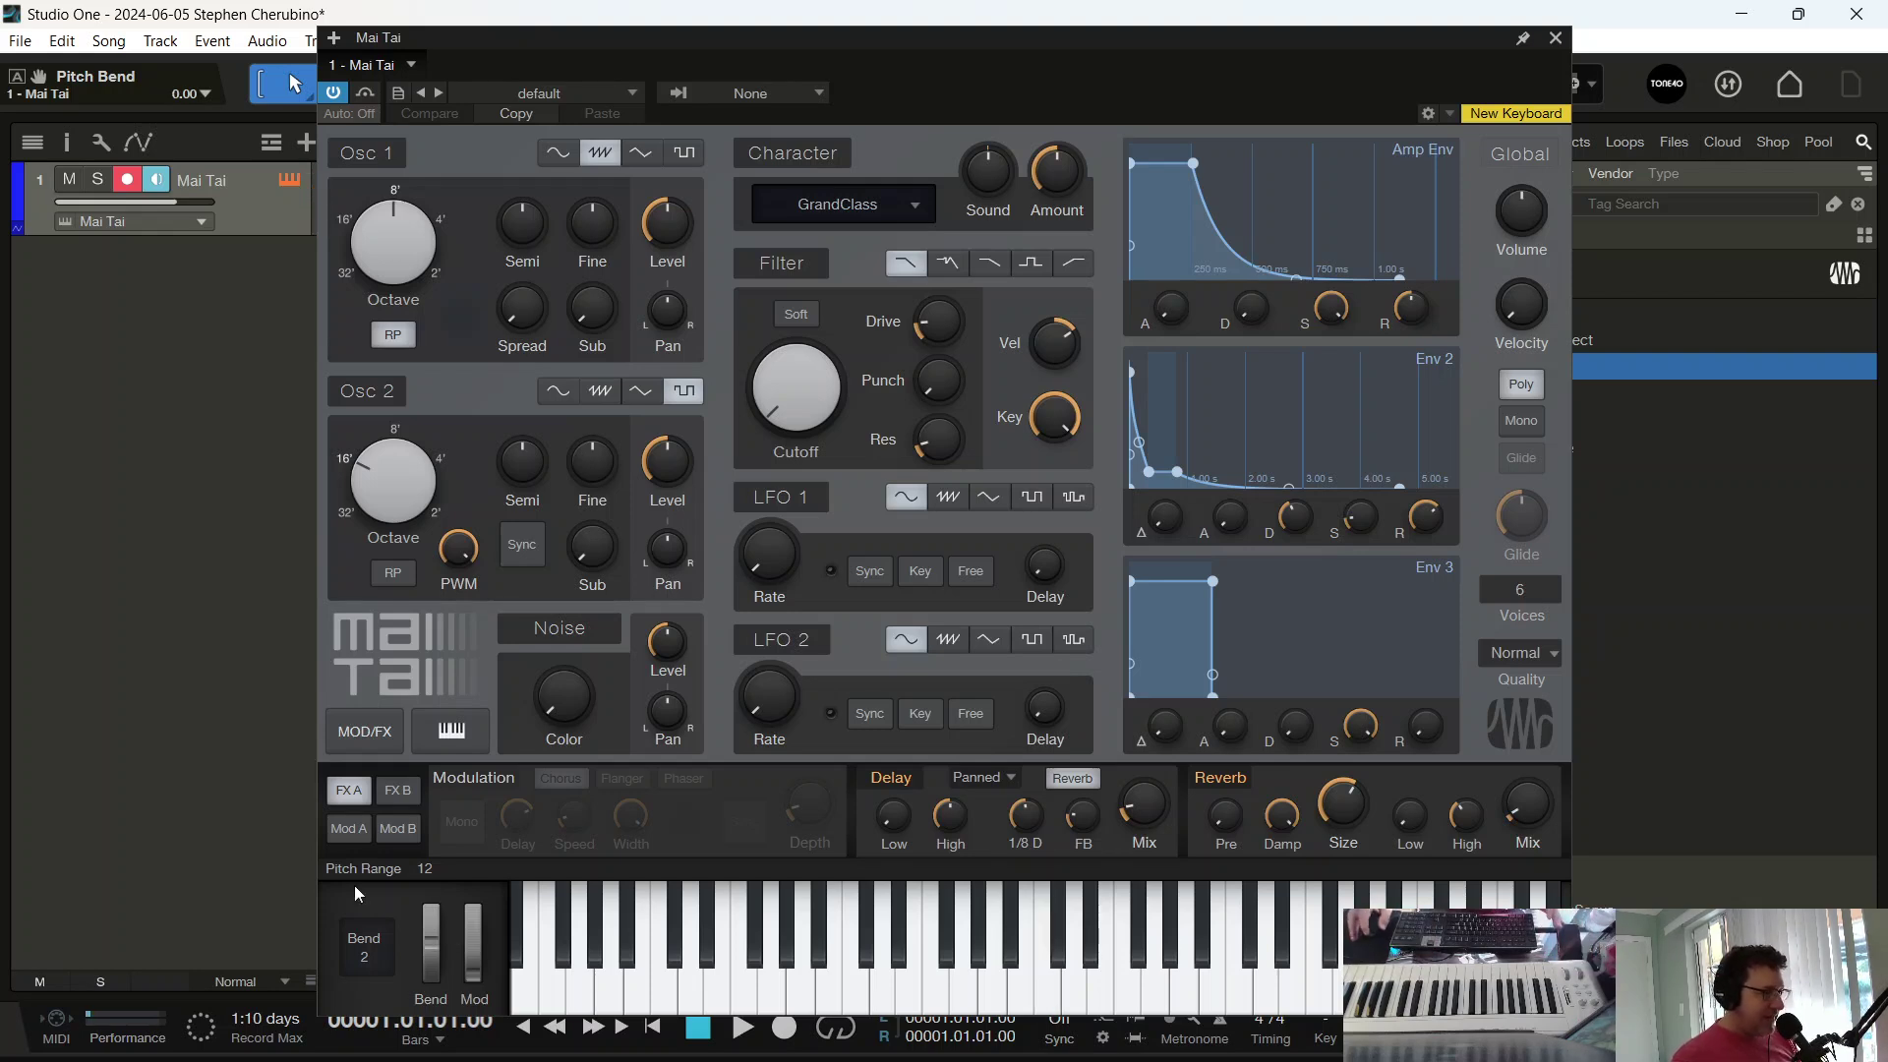
Set Mai Tai's pitch bend range to 24 and open the filter cutoff to 20 kHz
scroll(369, 969, "up", 10)
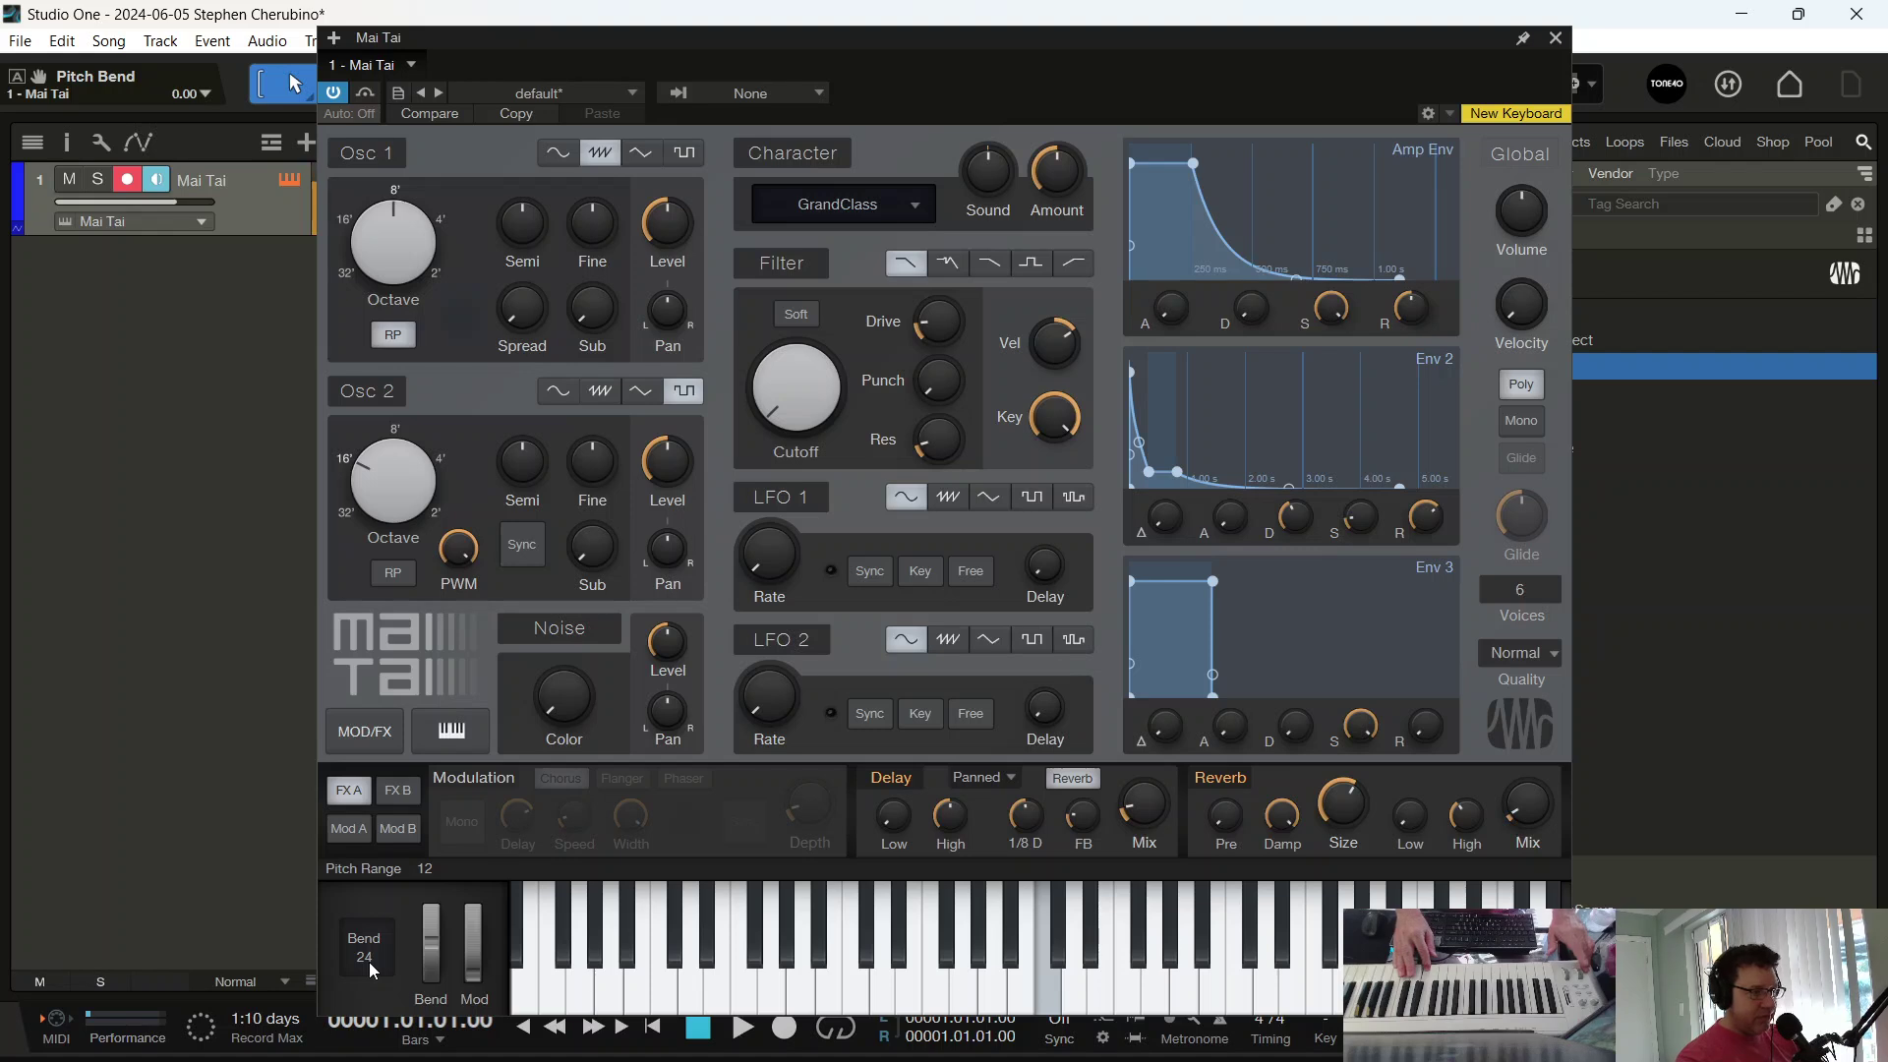
left_click_drag(747, 459, 688, 245)
Load the "+ init" preset in Mai Tai and enable its Reverb and Delay effects
left_click(549, 99)
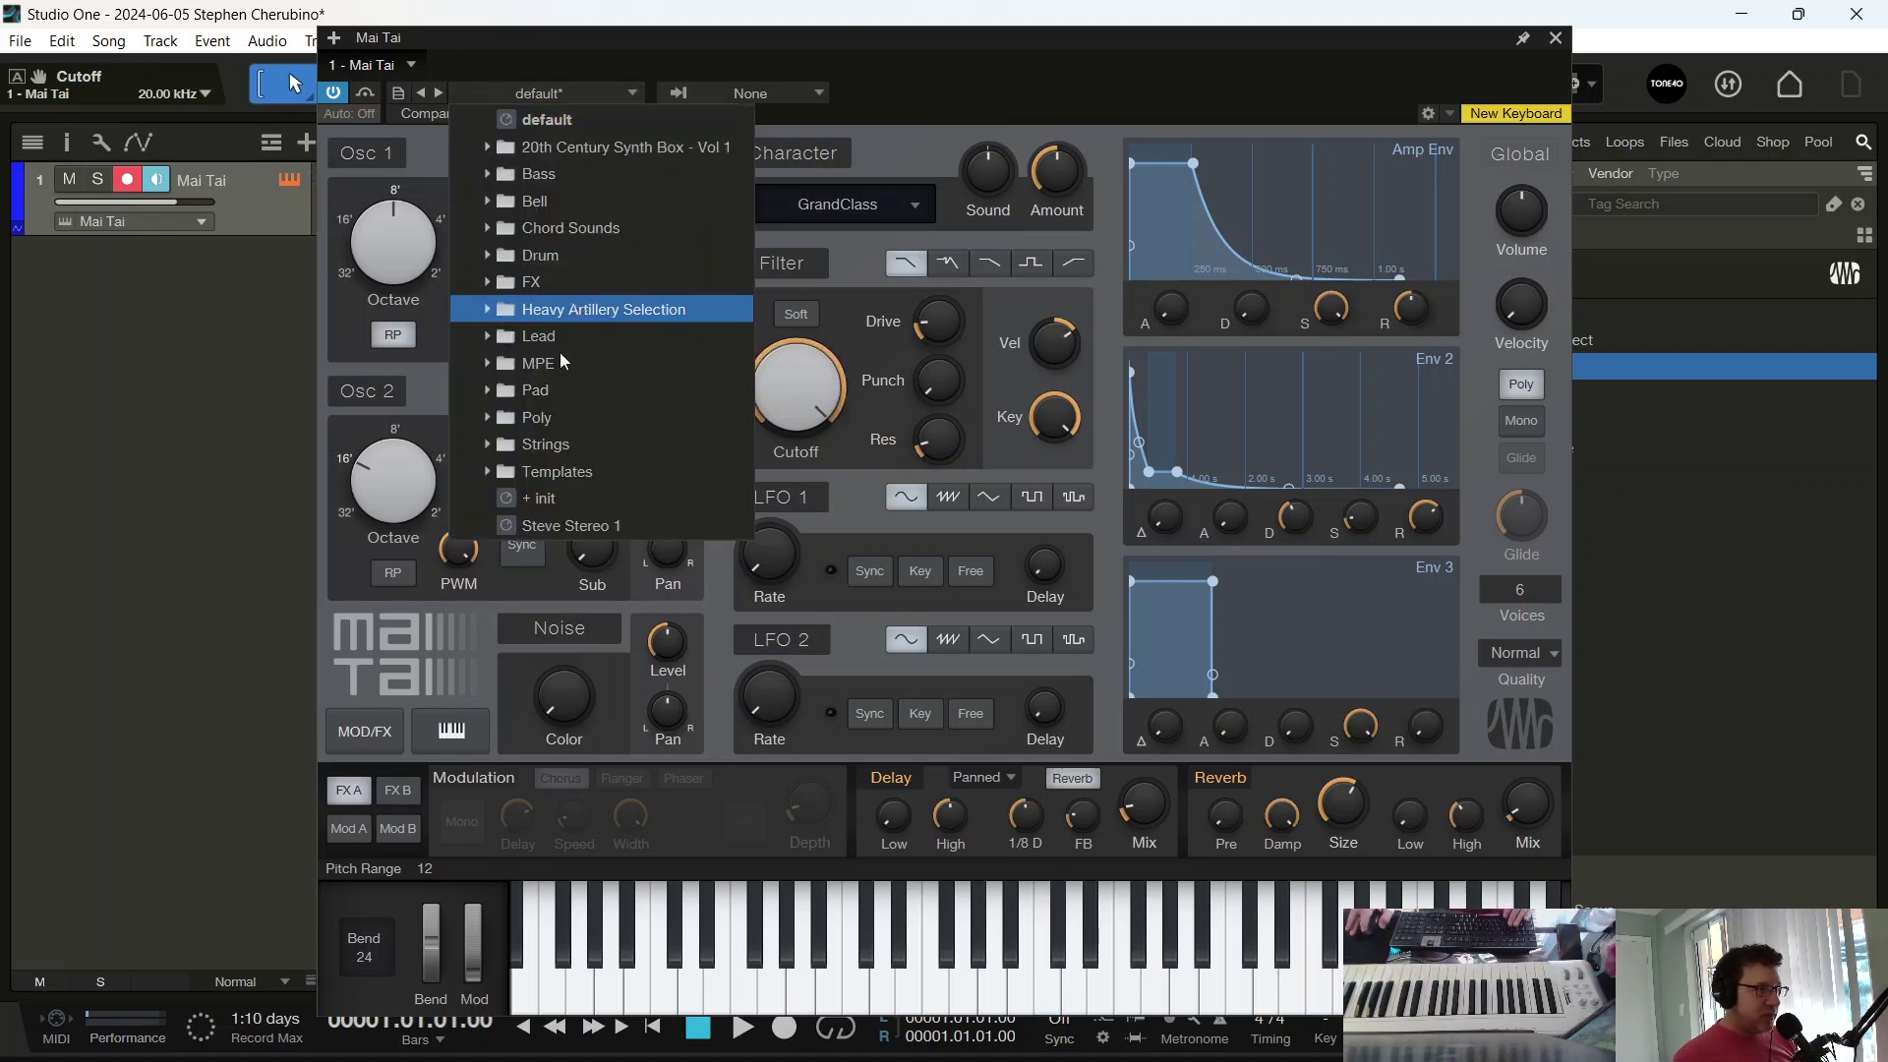
left_click(539, 499)
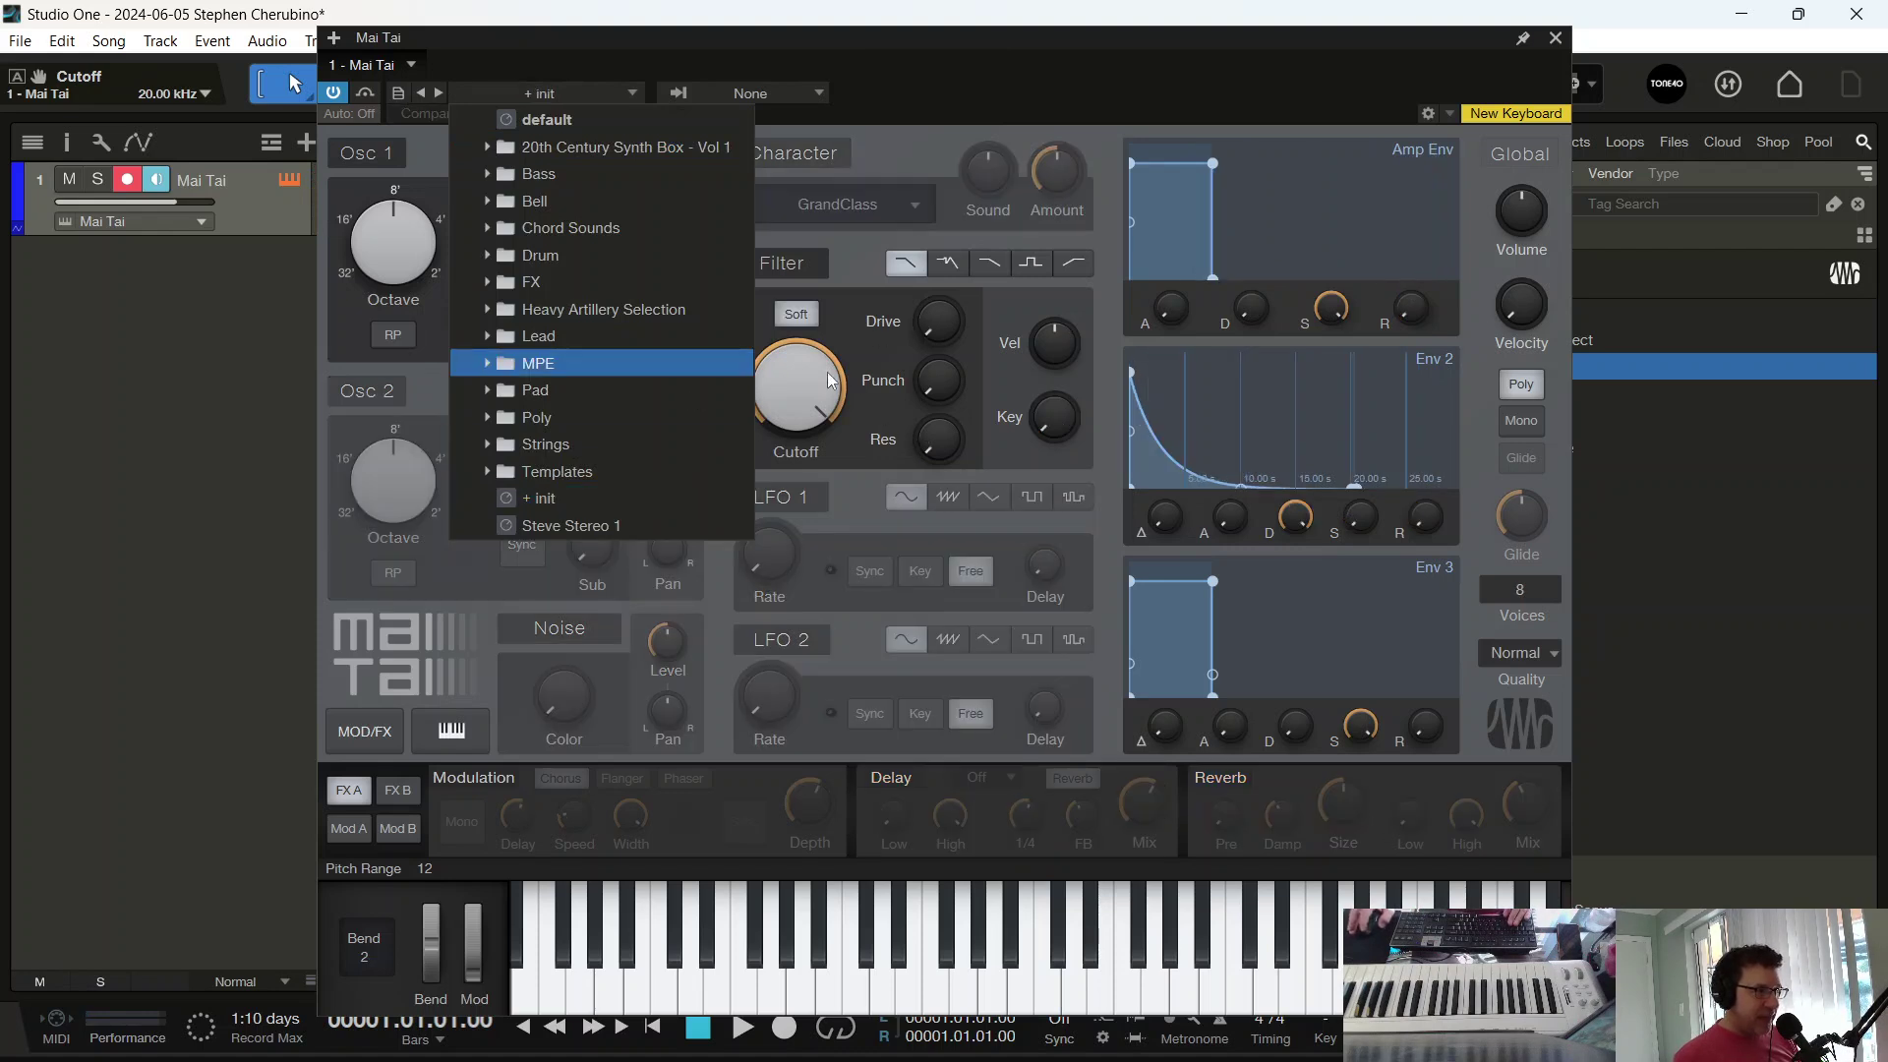
left_click(831, 374)
left_click(1245, 784)
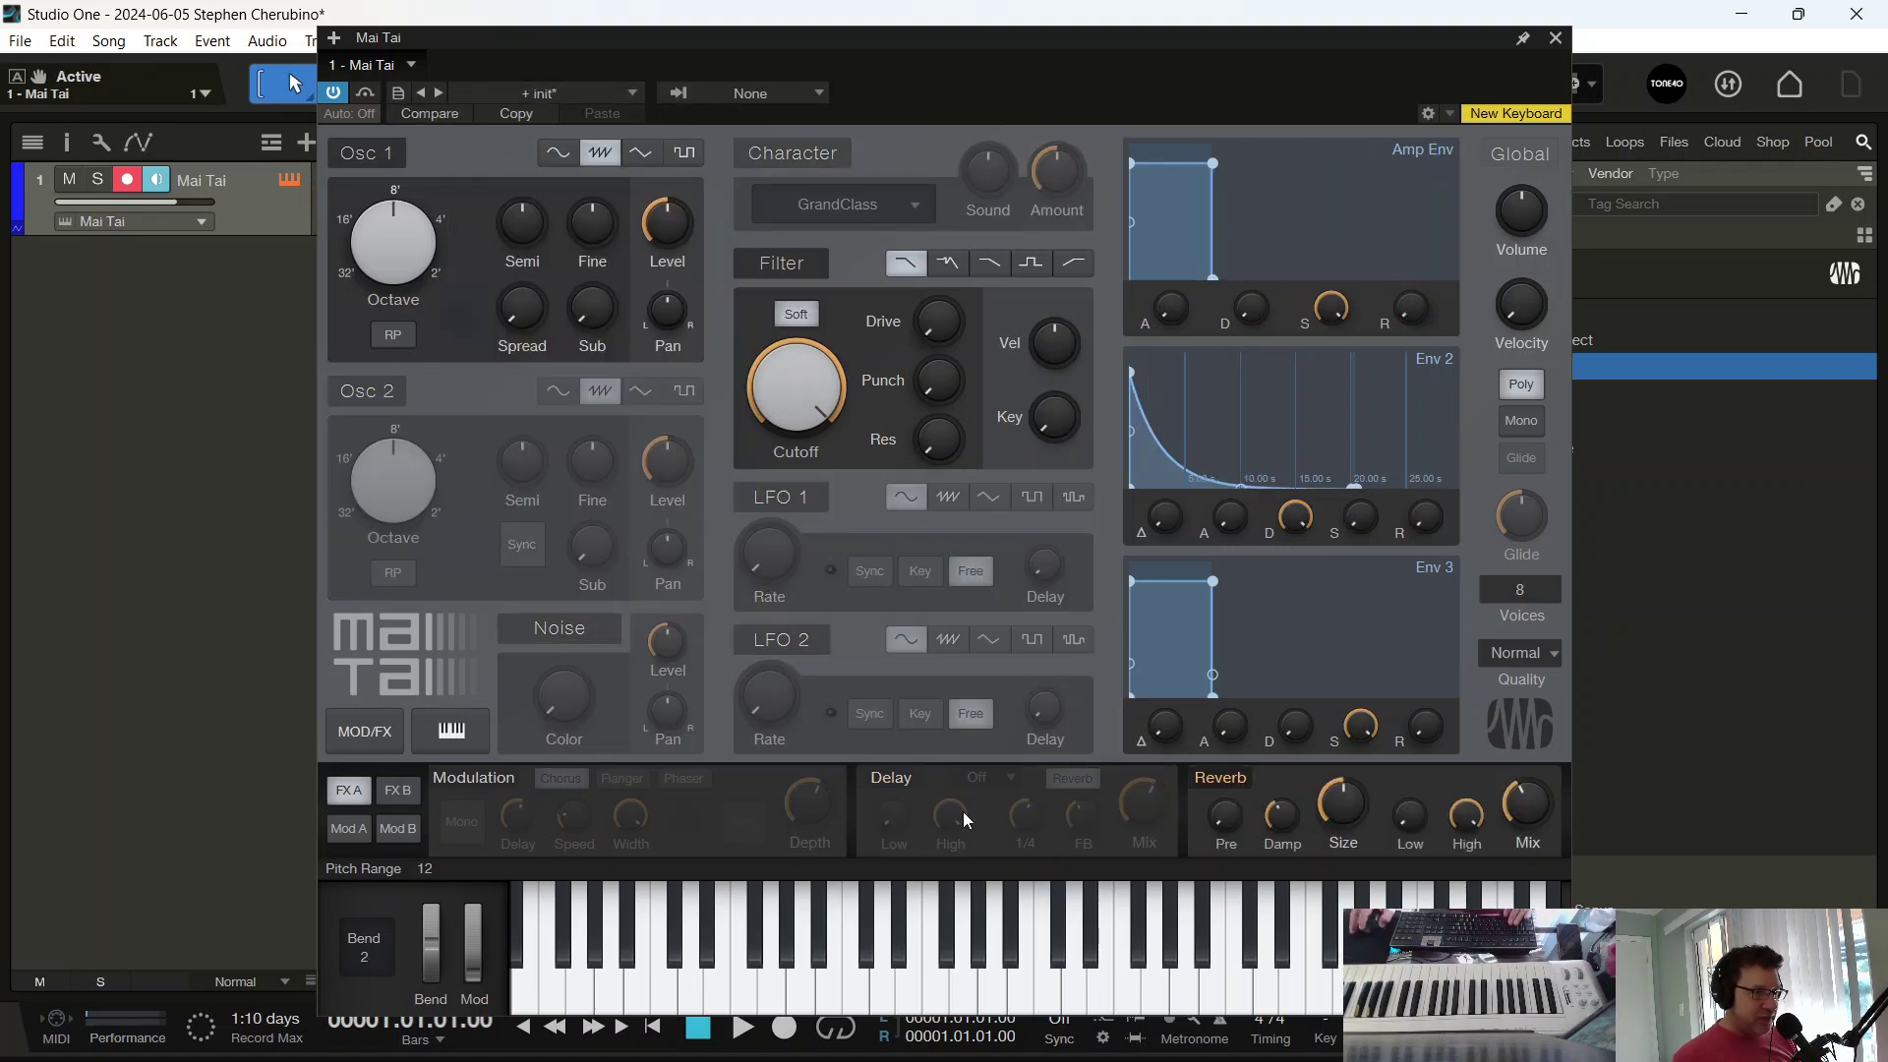
left_click(891, 778)
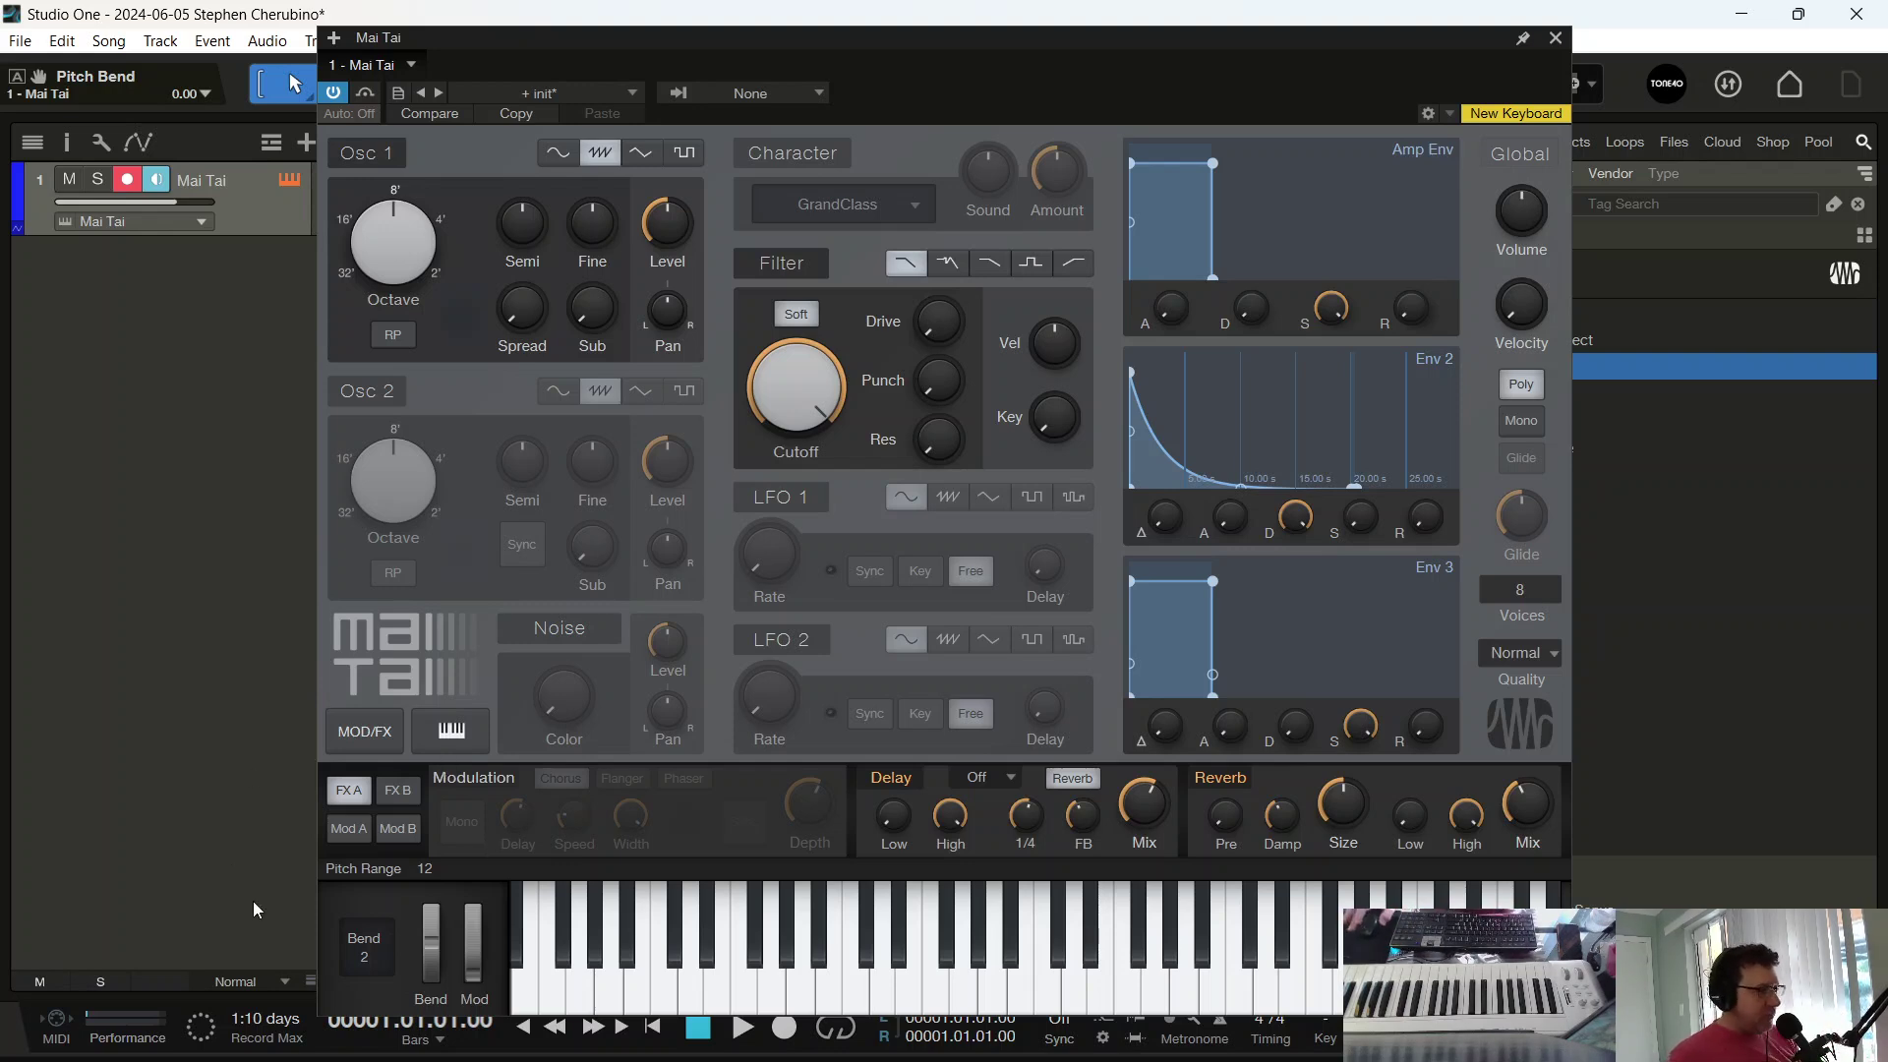
left_click(526, 959)
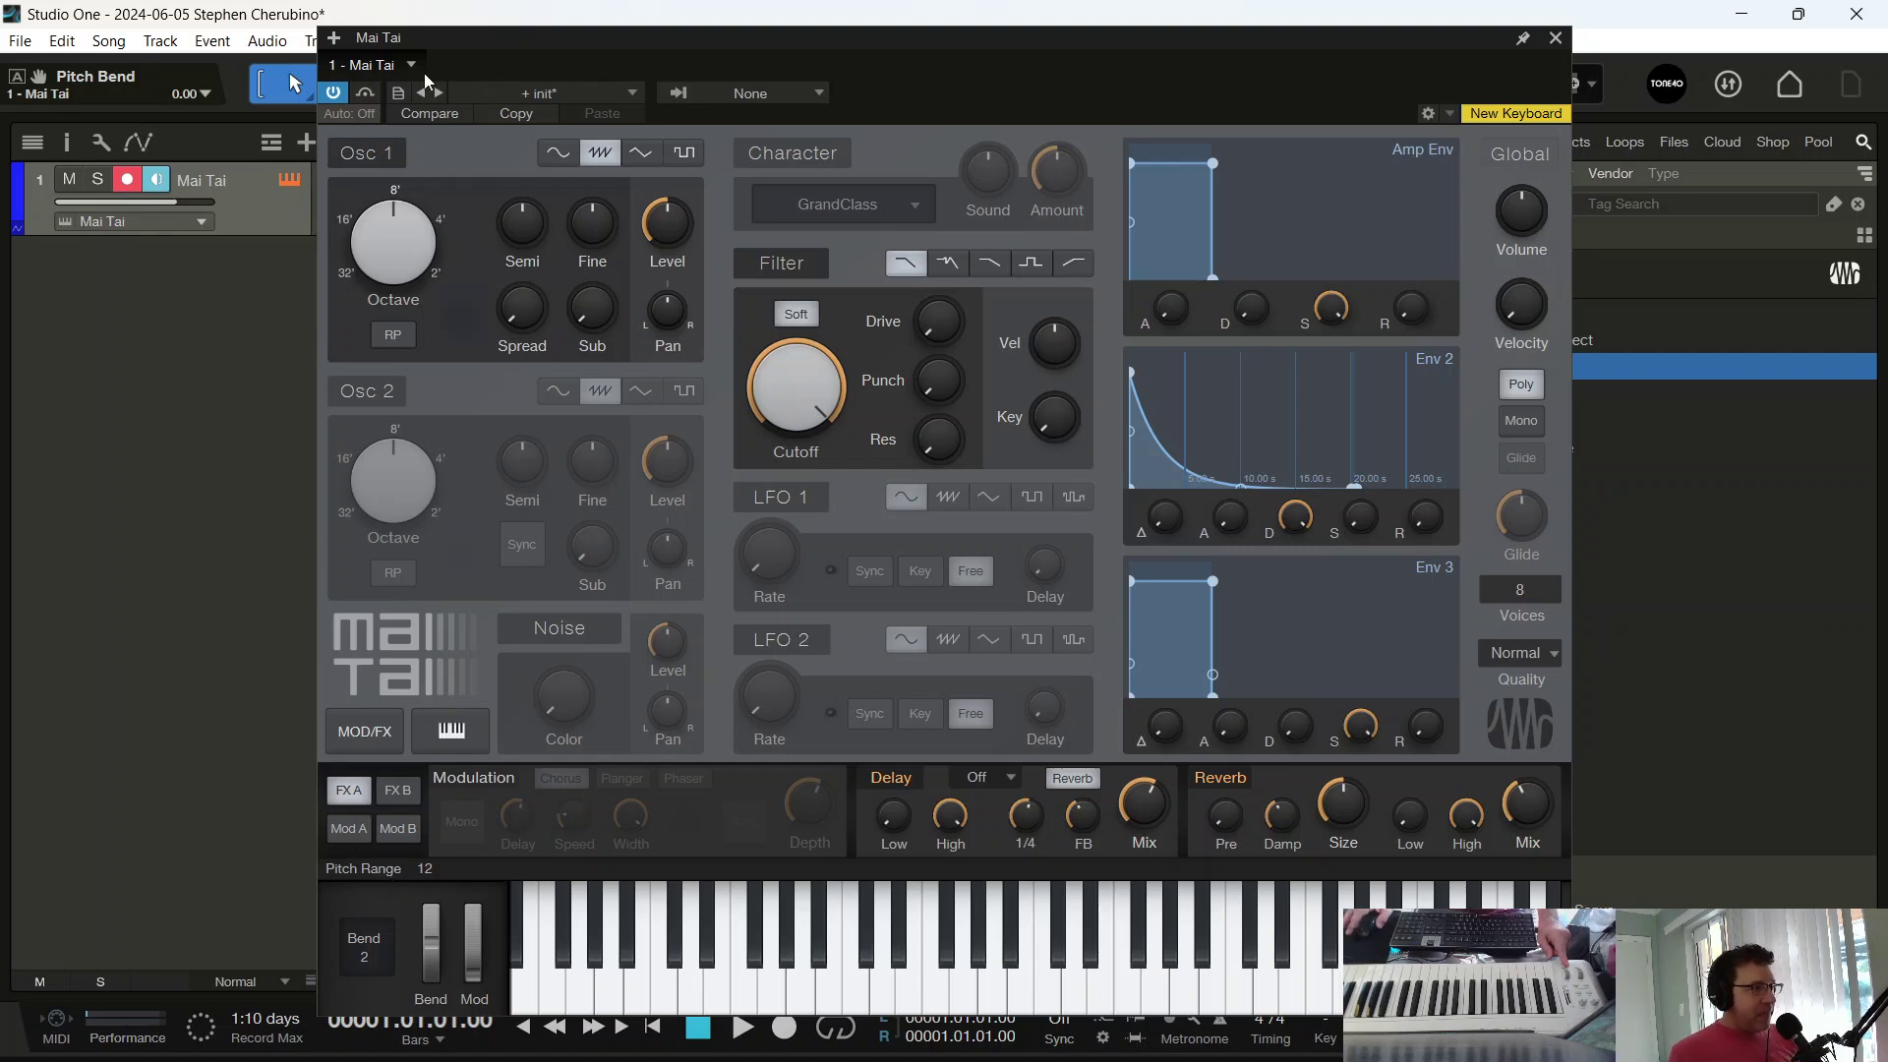
Reposition the Mai Tai window slightly and display its Mod A modulation matrix
left_click_drag(417, 46, 424, 40)
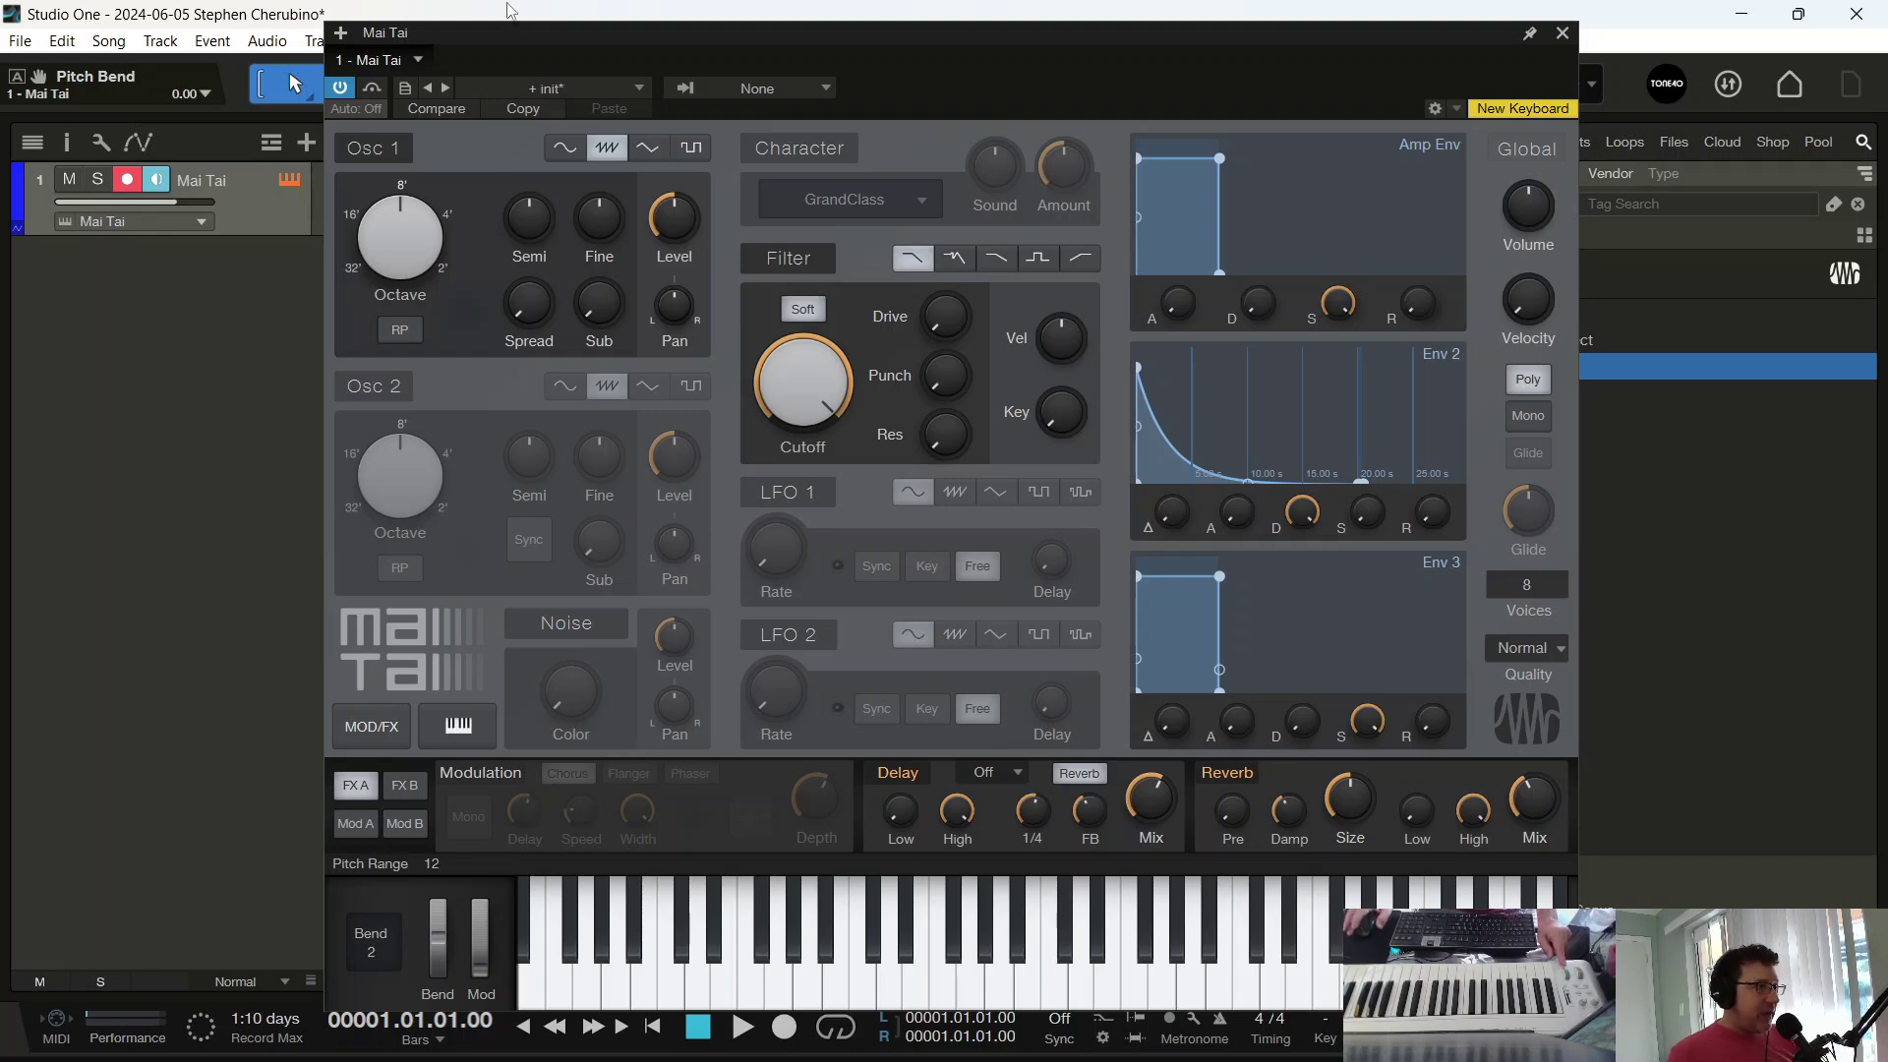
left_click(356, 825)
left_click(400, 832)
left_click(360, 831)
left_click(402, 828)
left_click(356, 829)
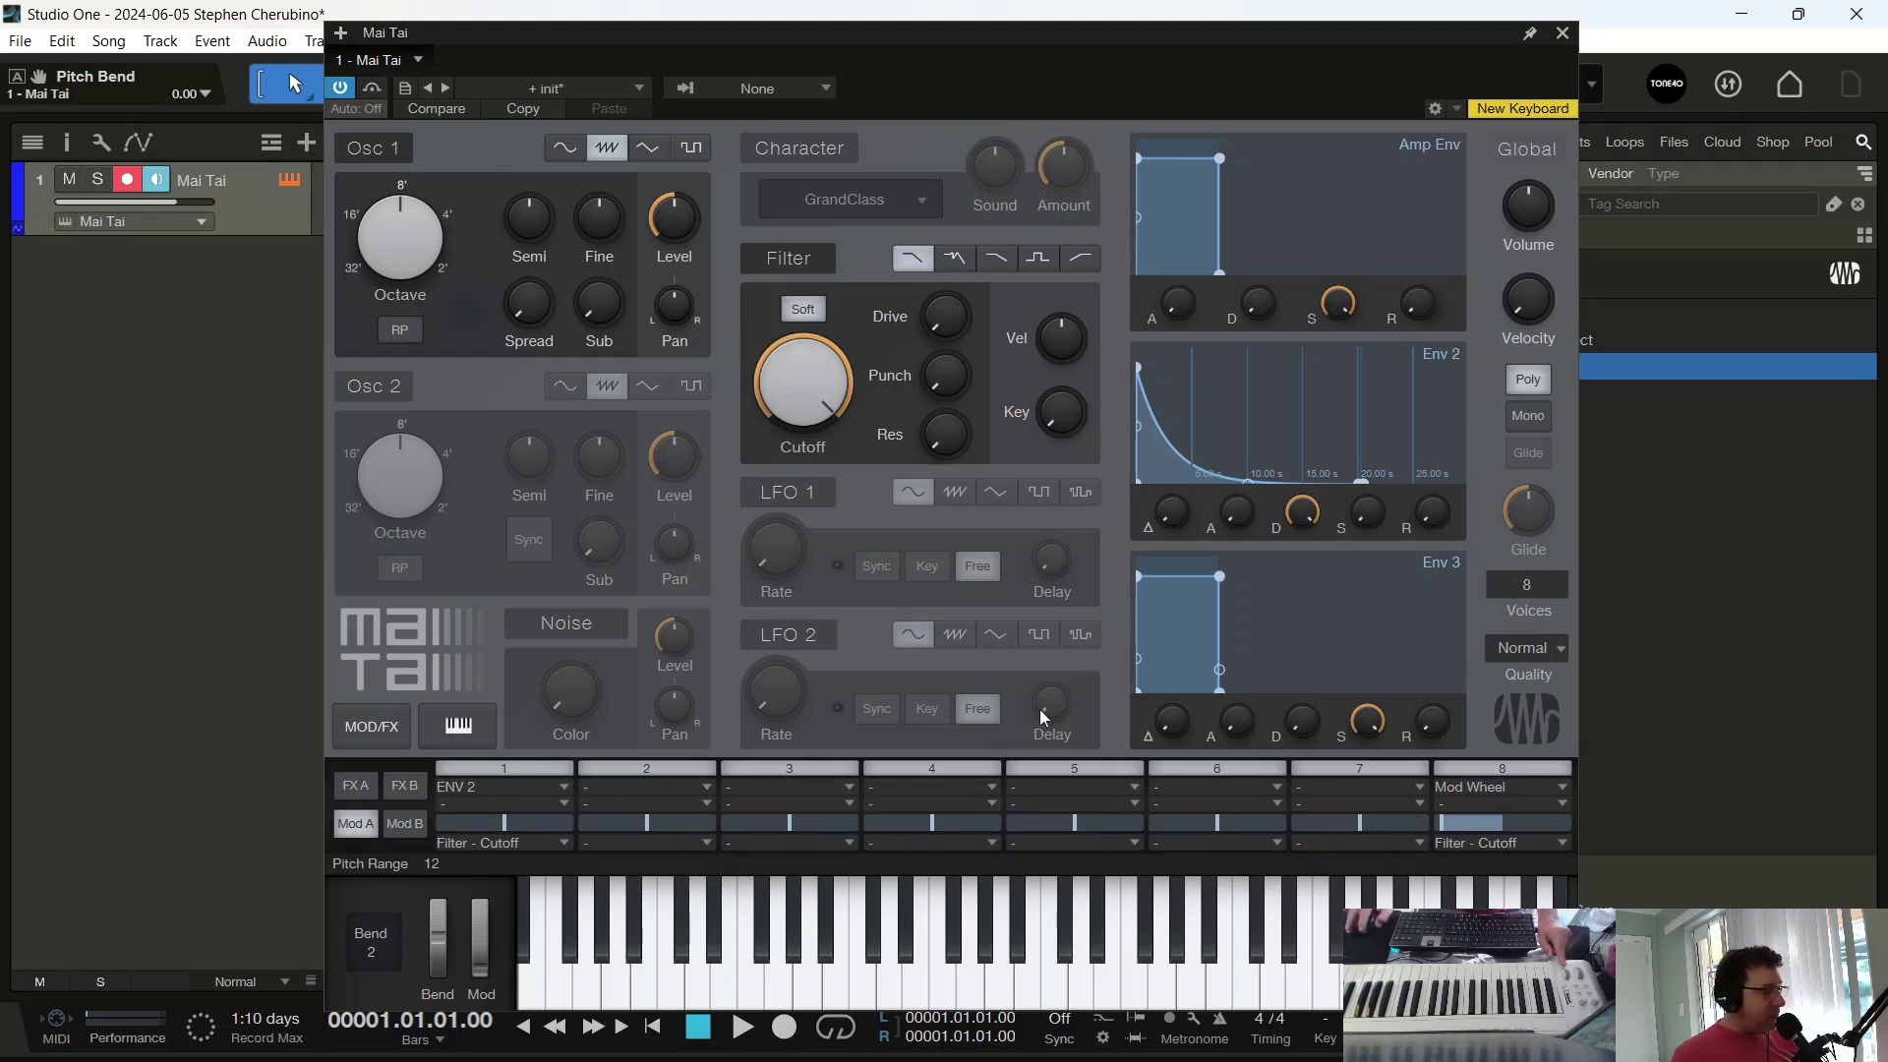
In modulation slot 2, assign Mod Wheel as the source and Filter - Cutoff as the target
left_click(472, 785)
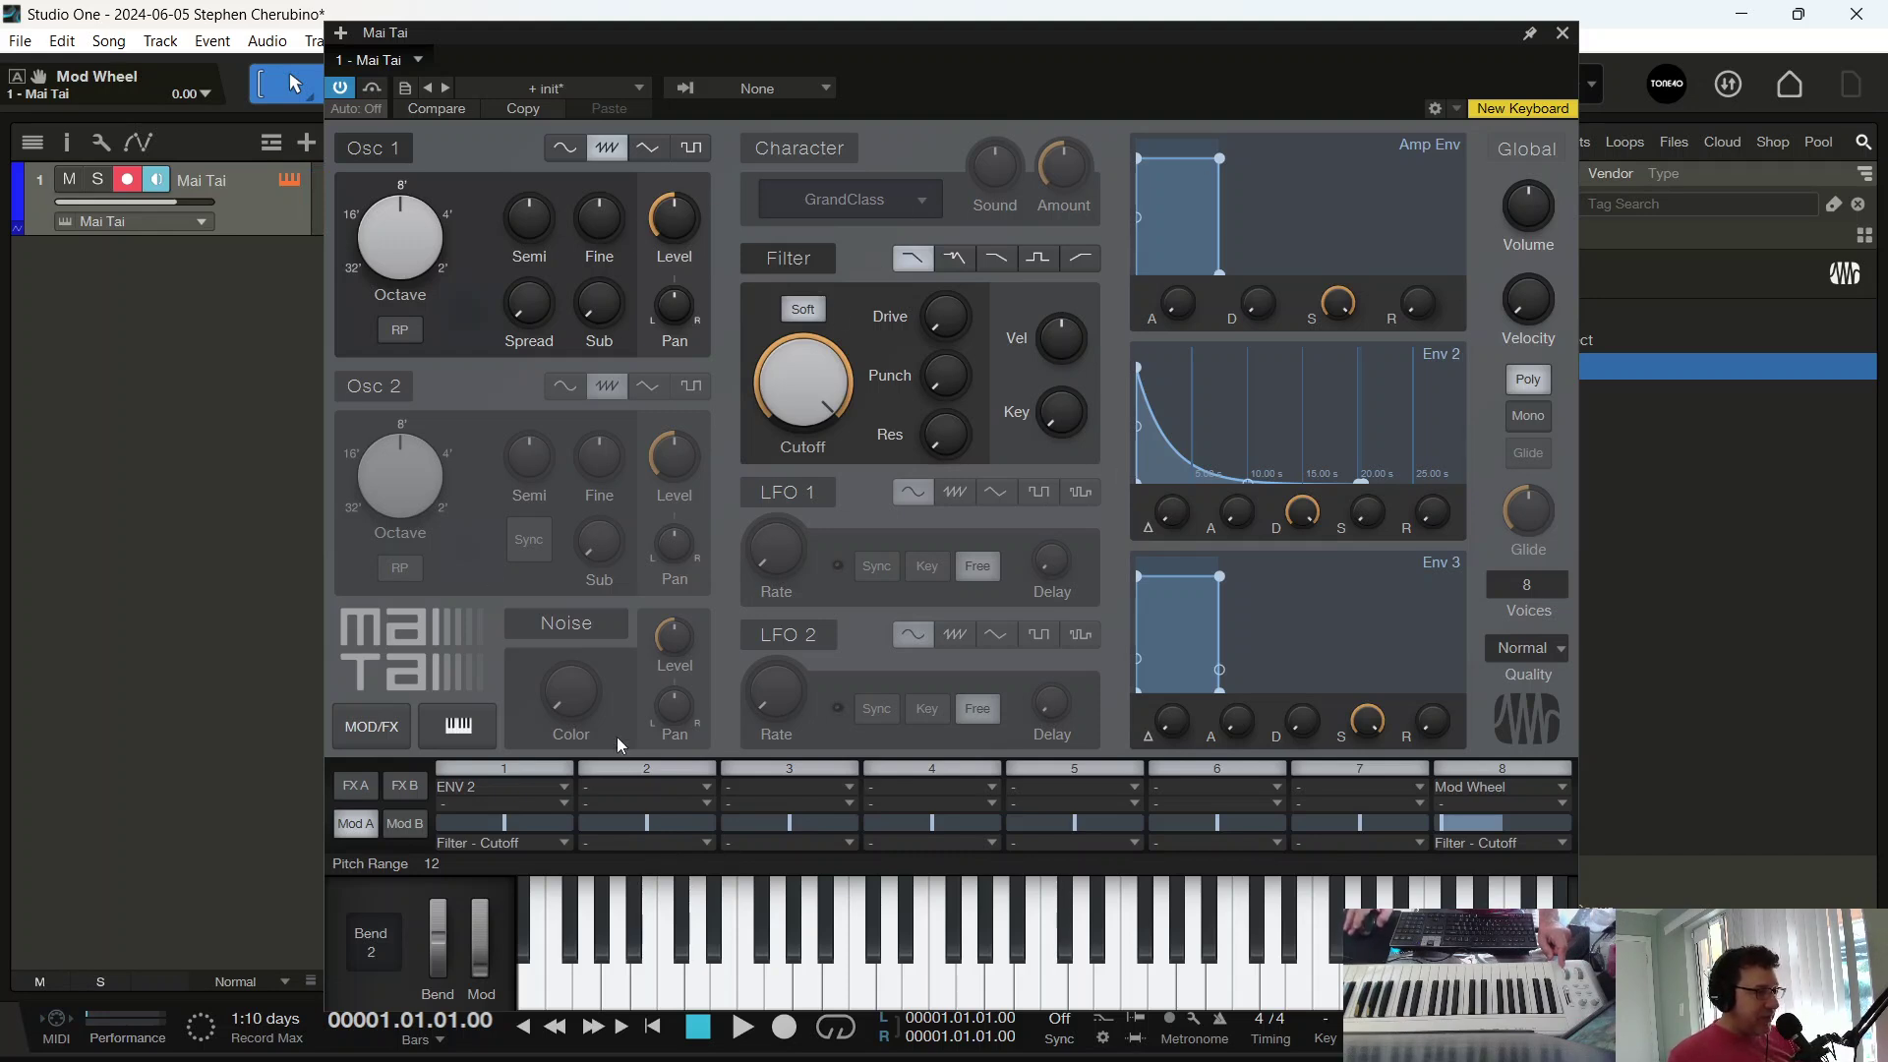
left_click(708, 788)
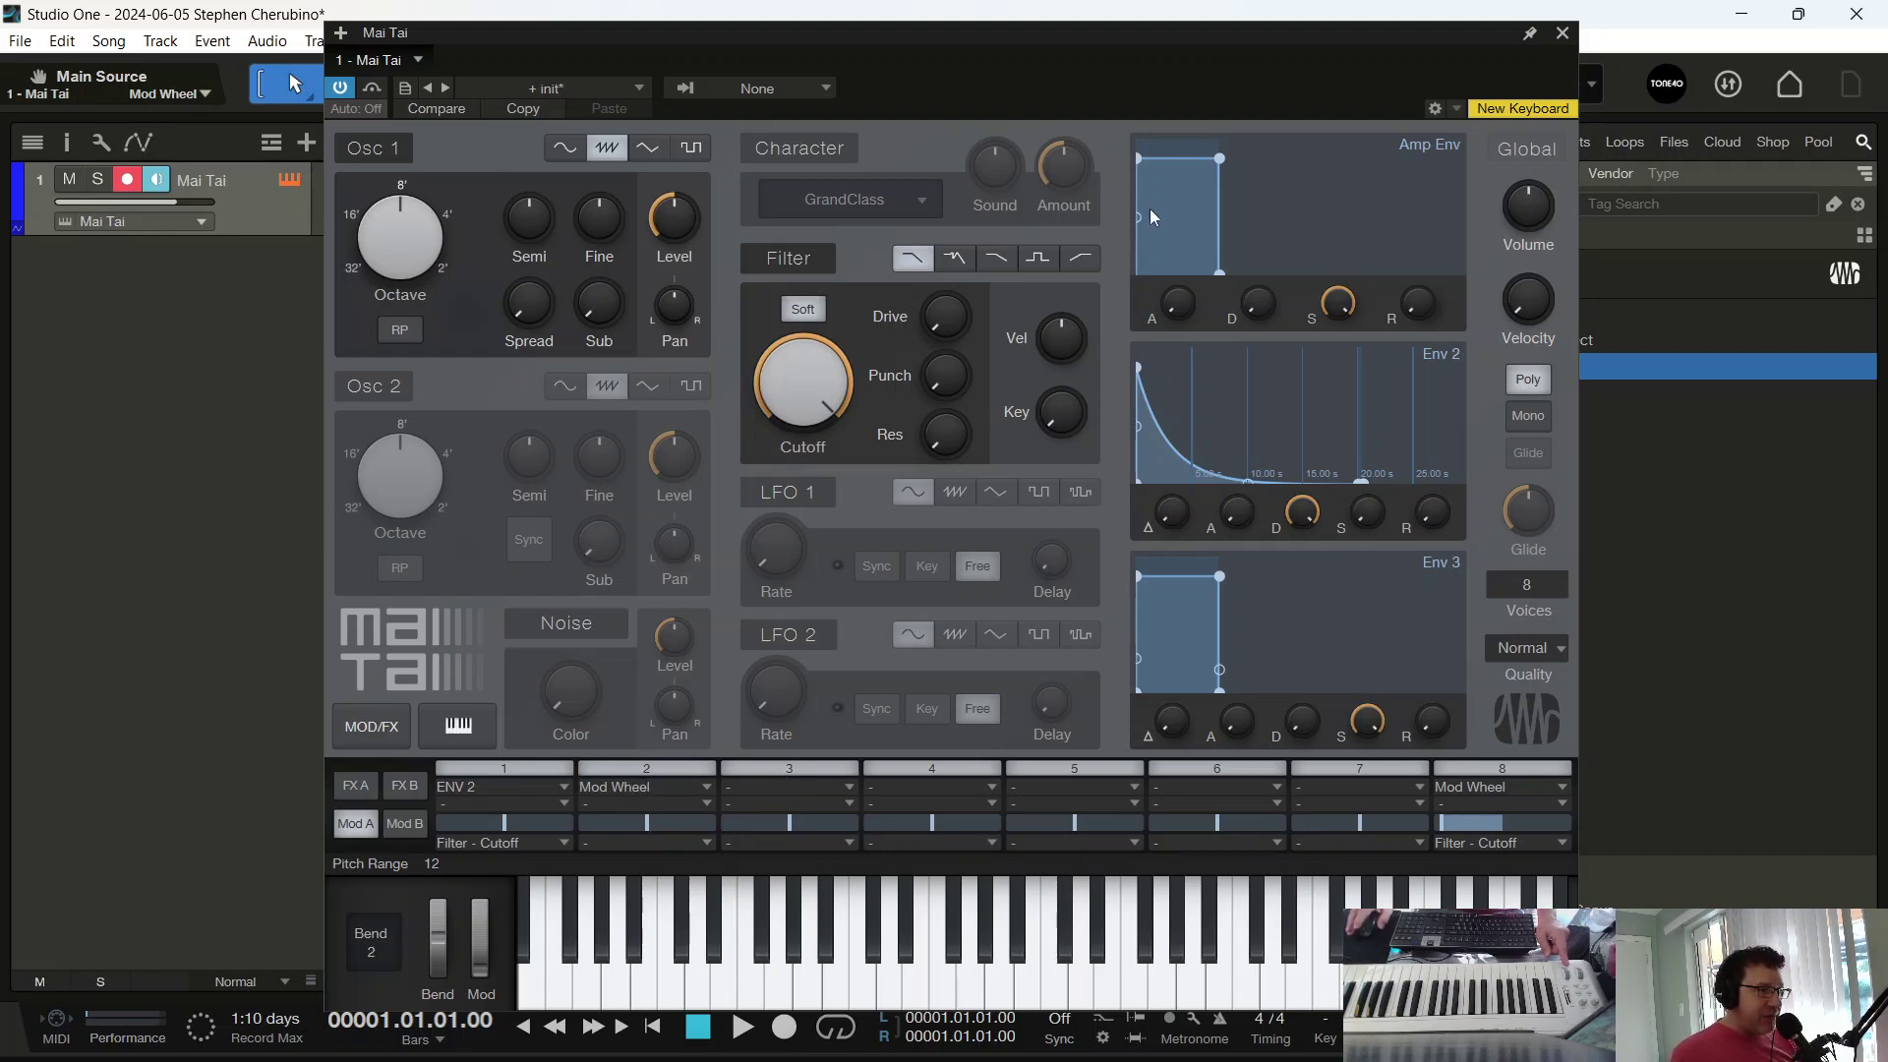
mouse_move(786, 412)
left_mouse_down()
mouse_move(802, 398)
mouse_move(806, 482)
mouse_move(811, 401)
mouse_move(806, 521)
mouse_move(814, 378)
mouse_move(789, 446)
left_mouse_up()
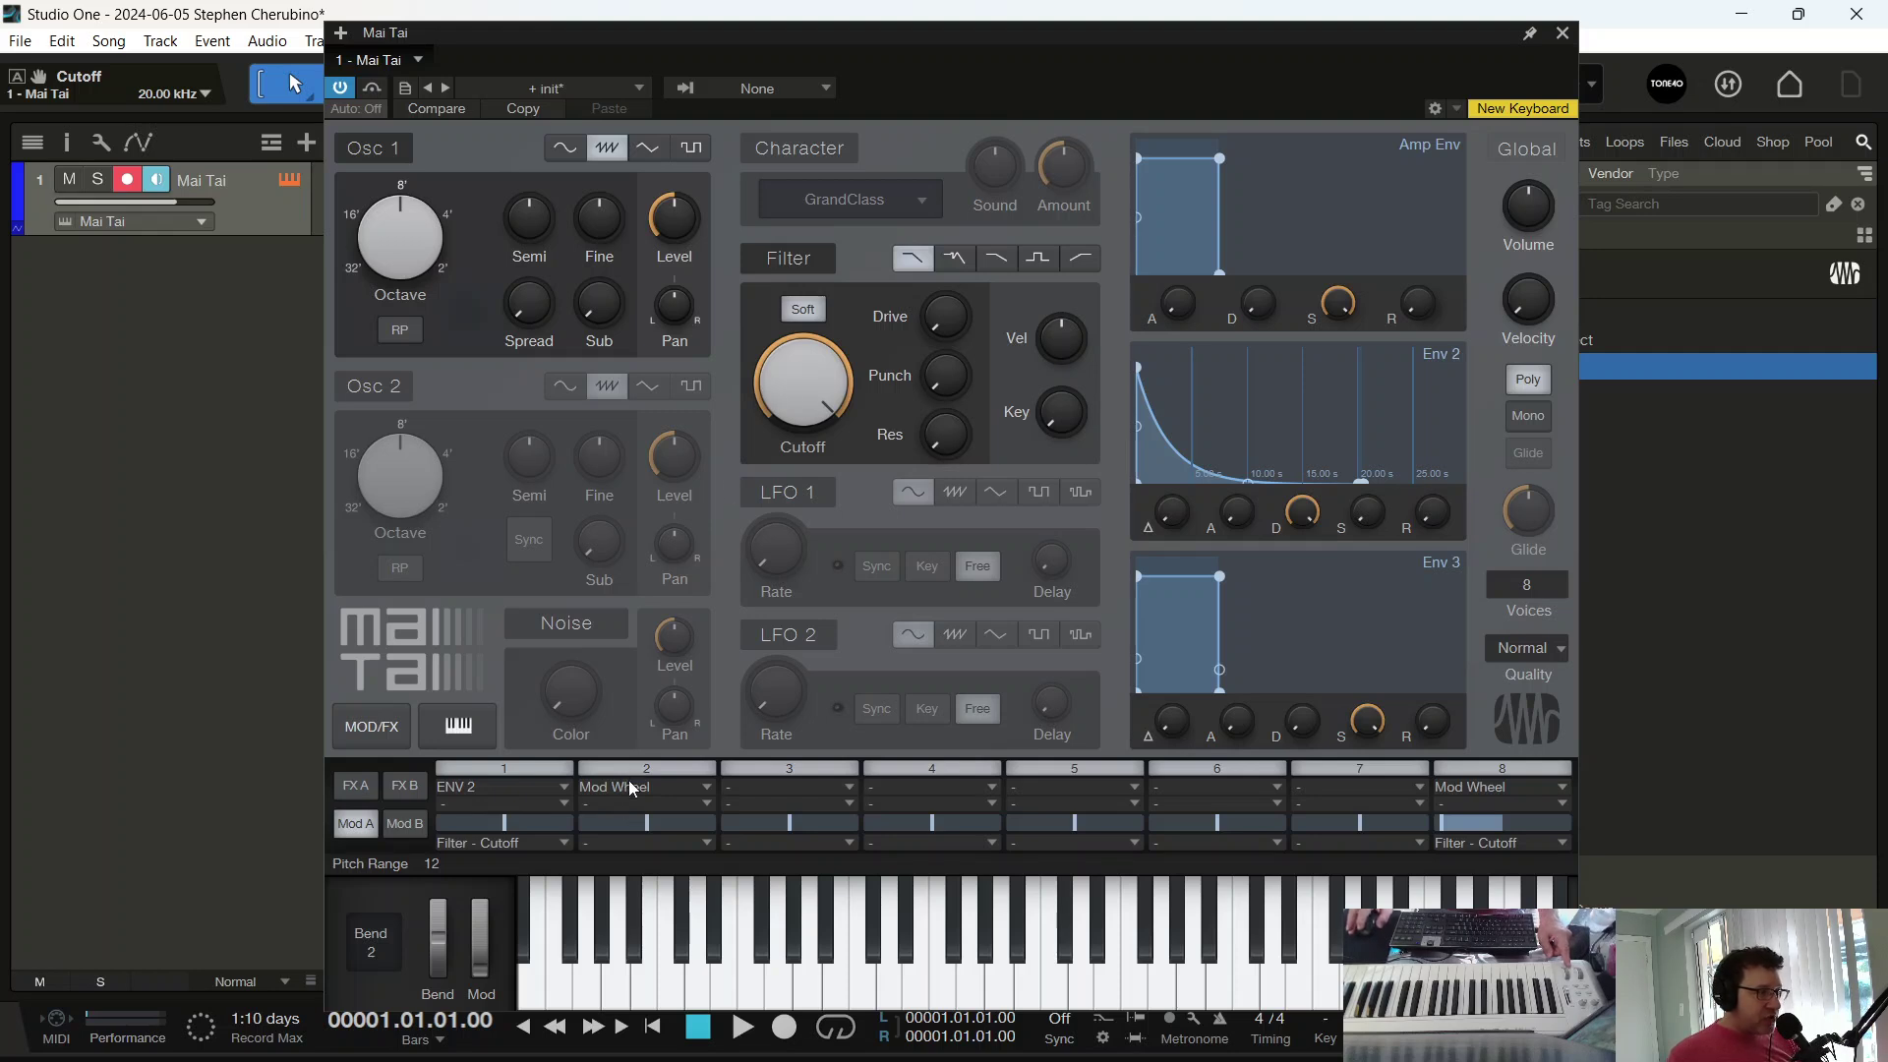
left_click(704, 844)
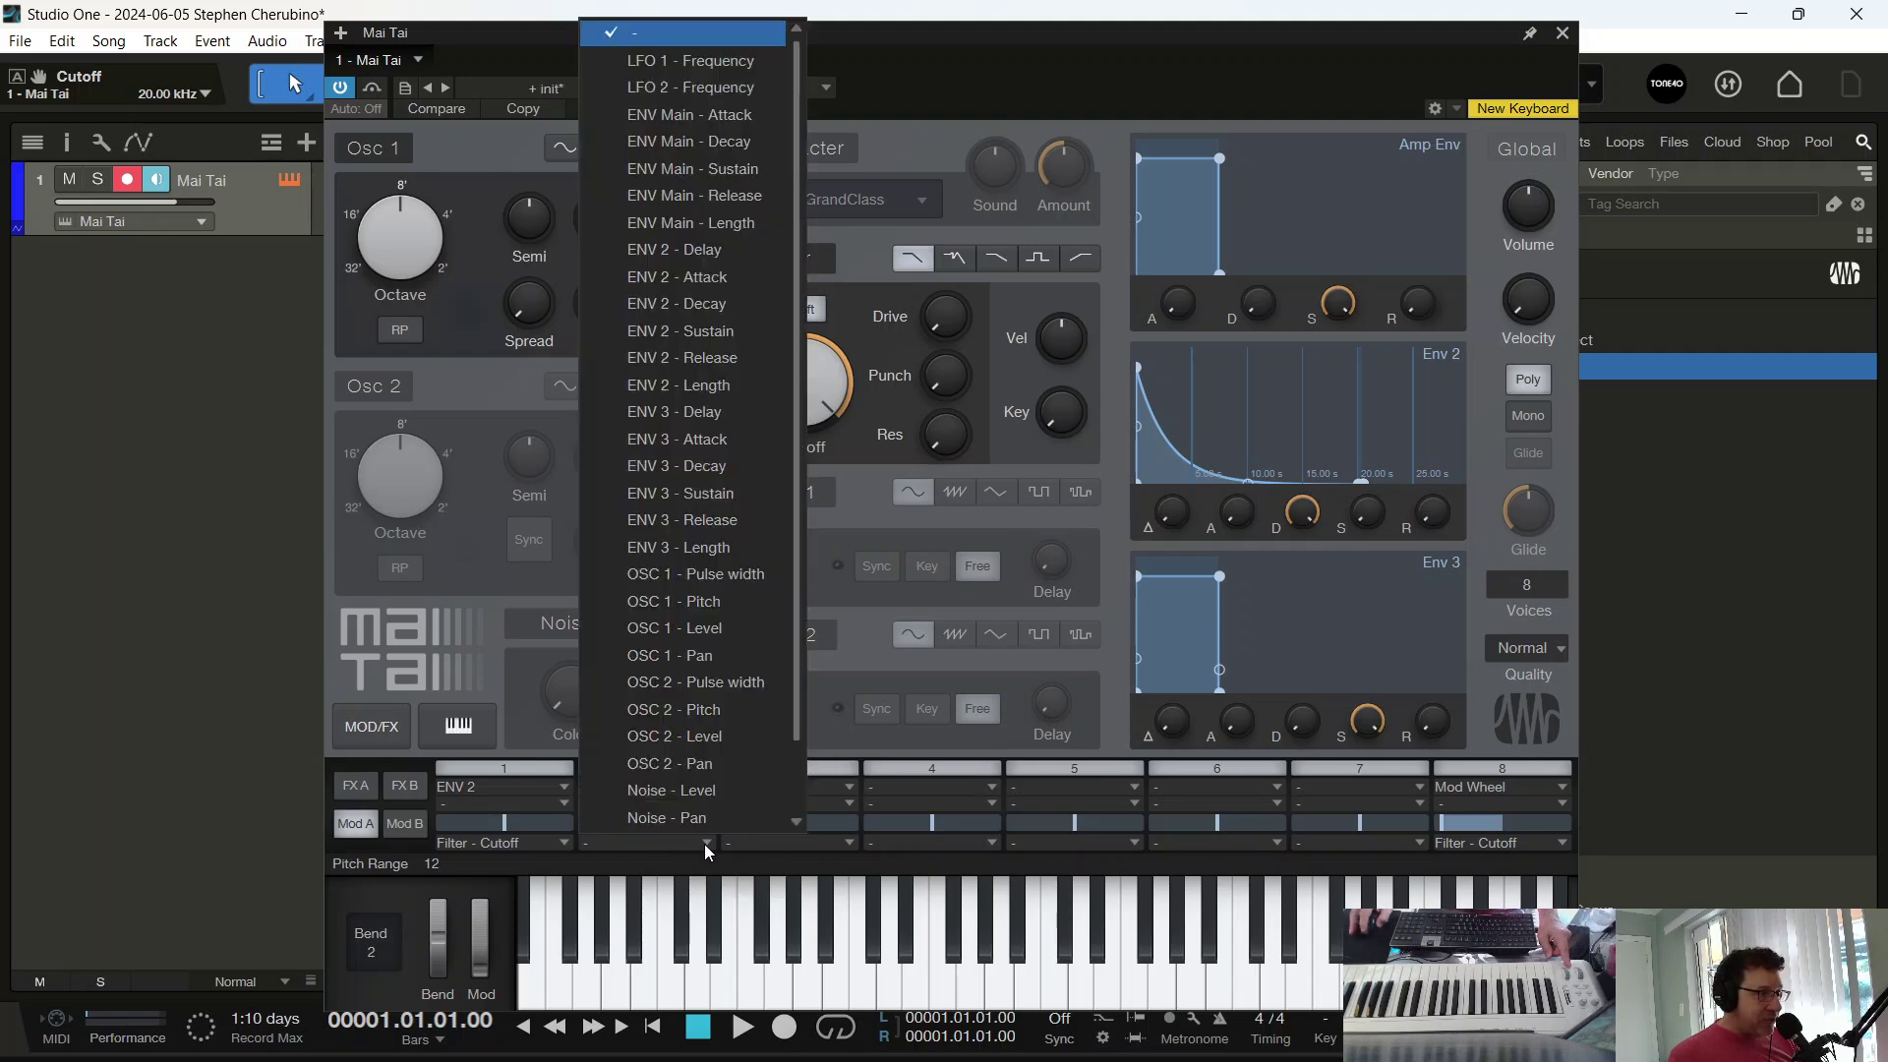
scroll(684, 749, "down", 1)
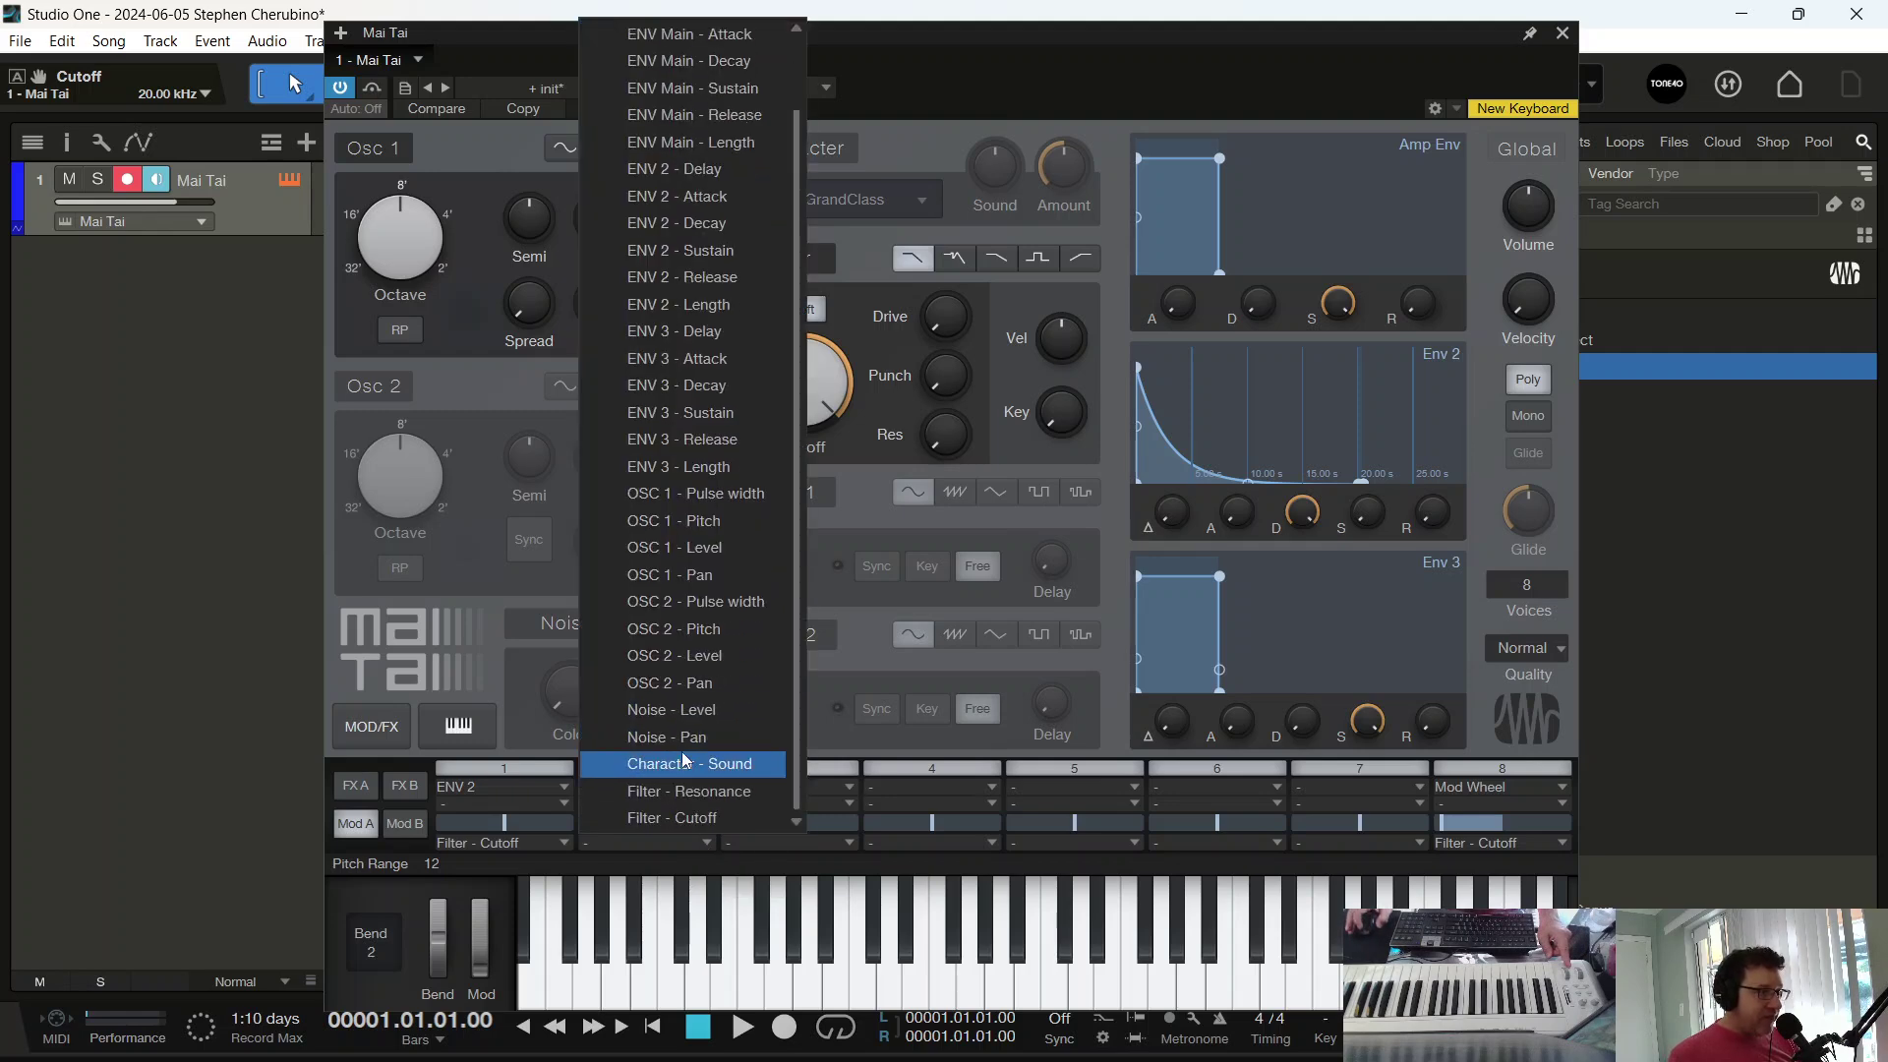
left_click(668, 818)
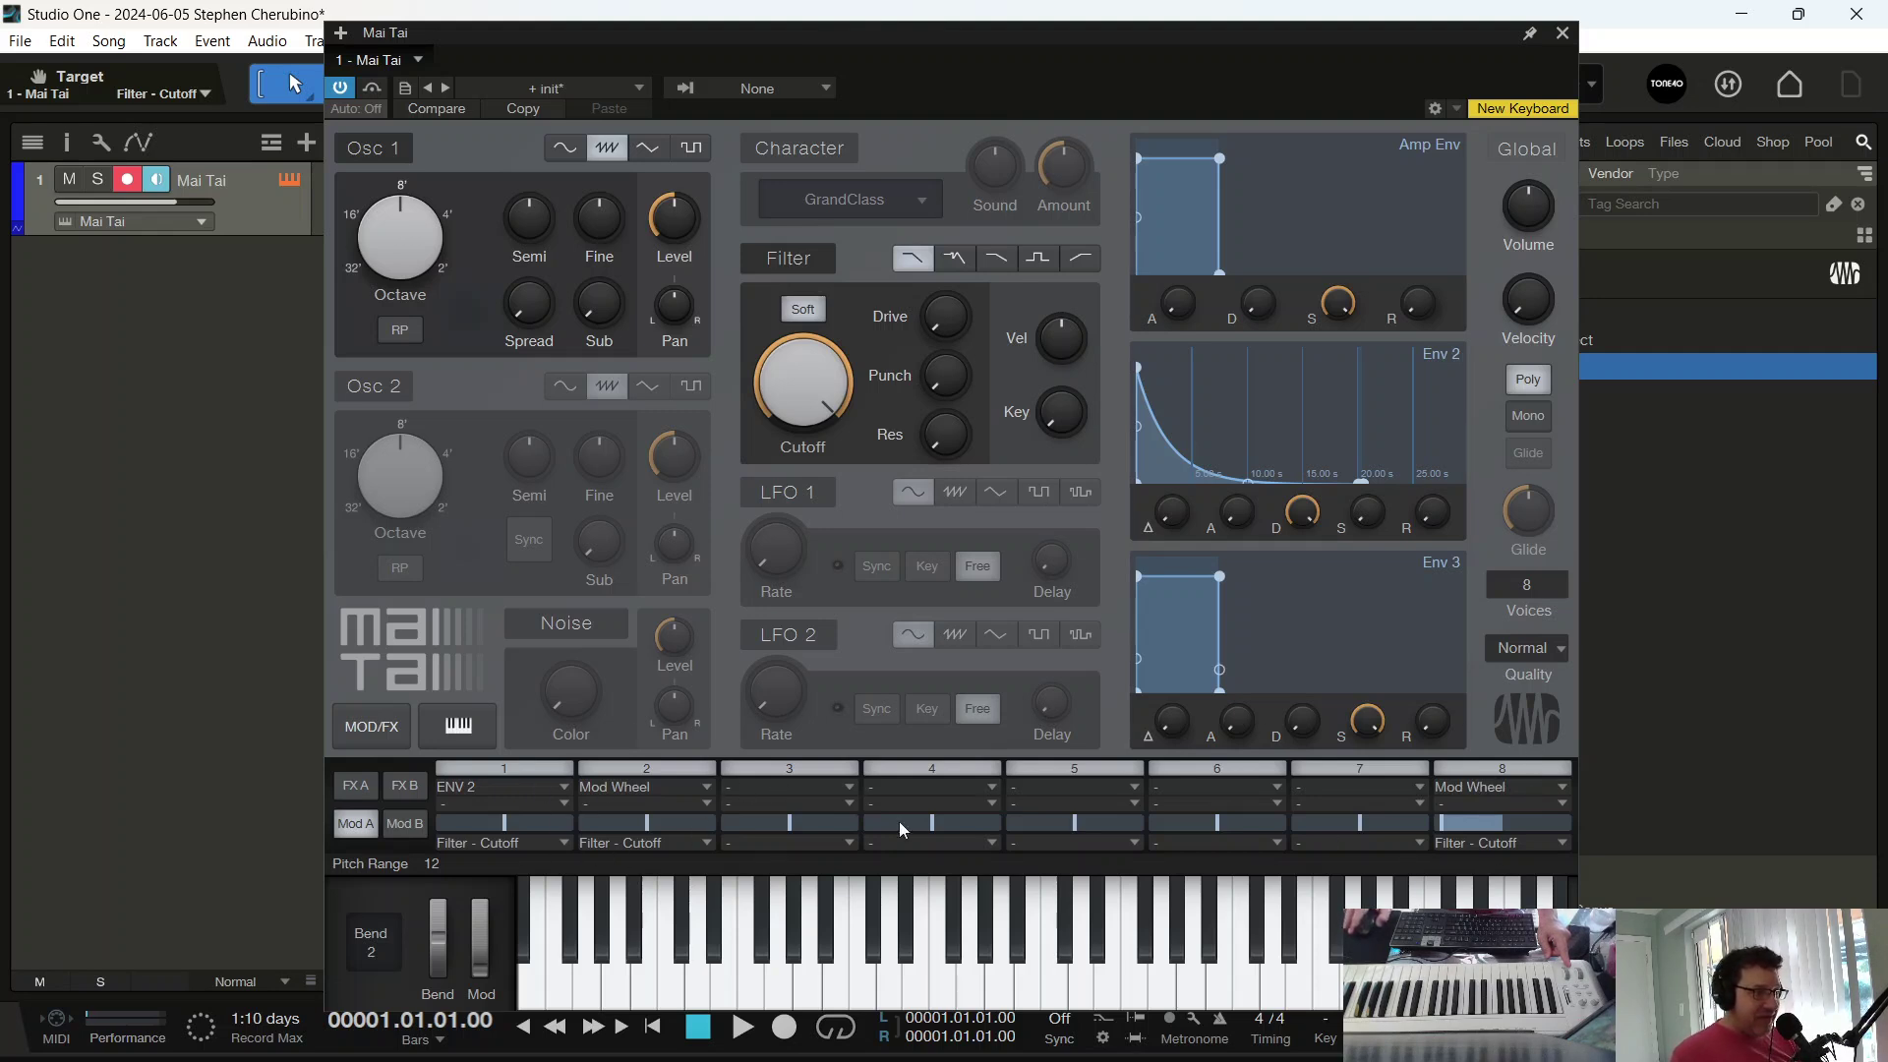
Clear both the Mod Wheel source and the Filter - Cutoff target from modulation slot 8
left_click(1472, 786)
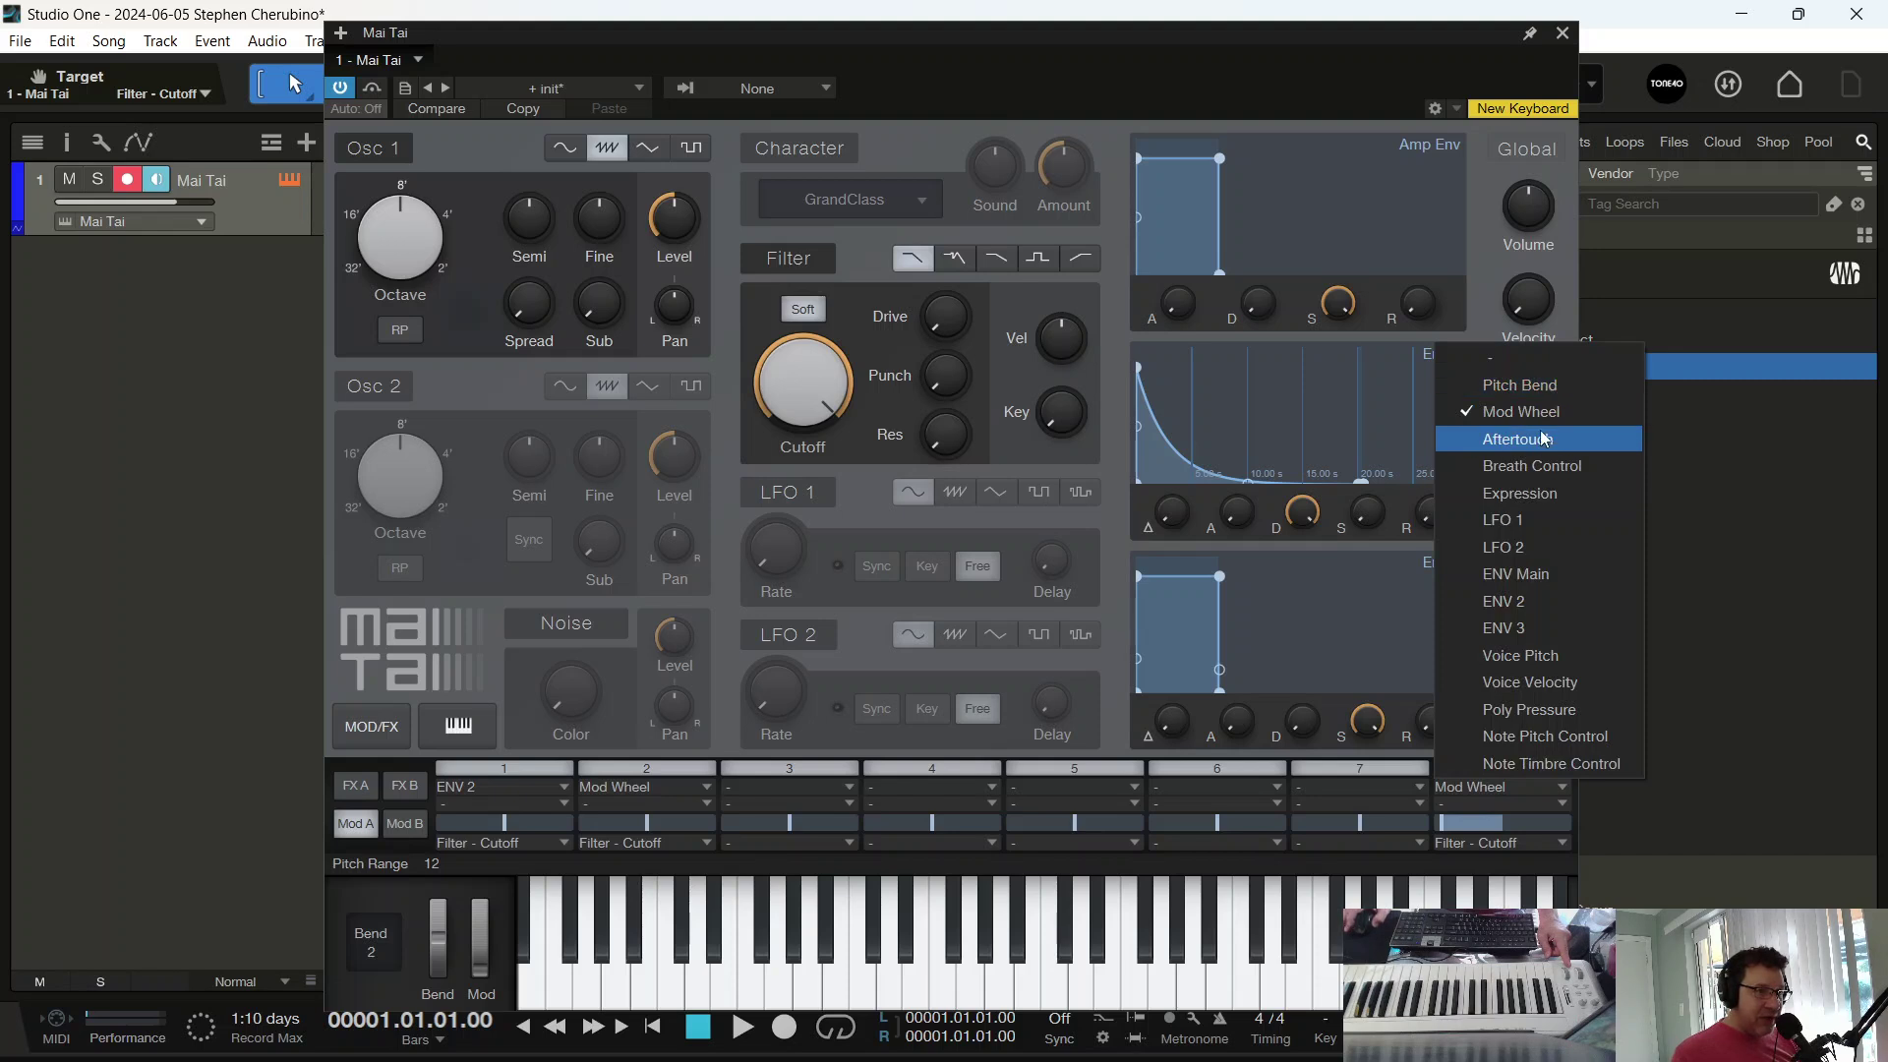
left_click(1534, 417)
left_click(1484, 786)
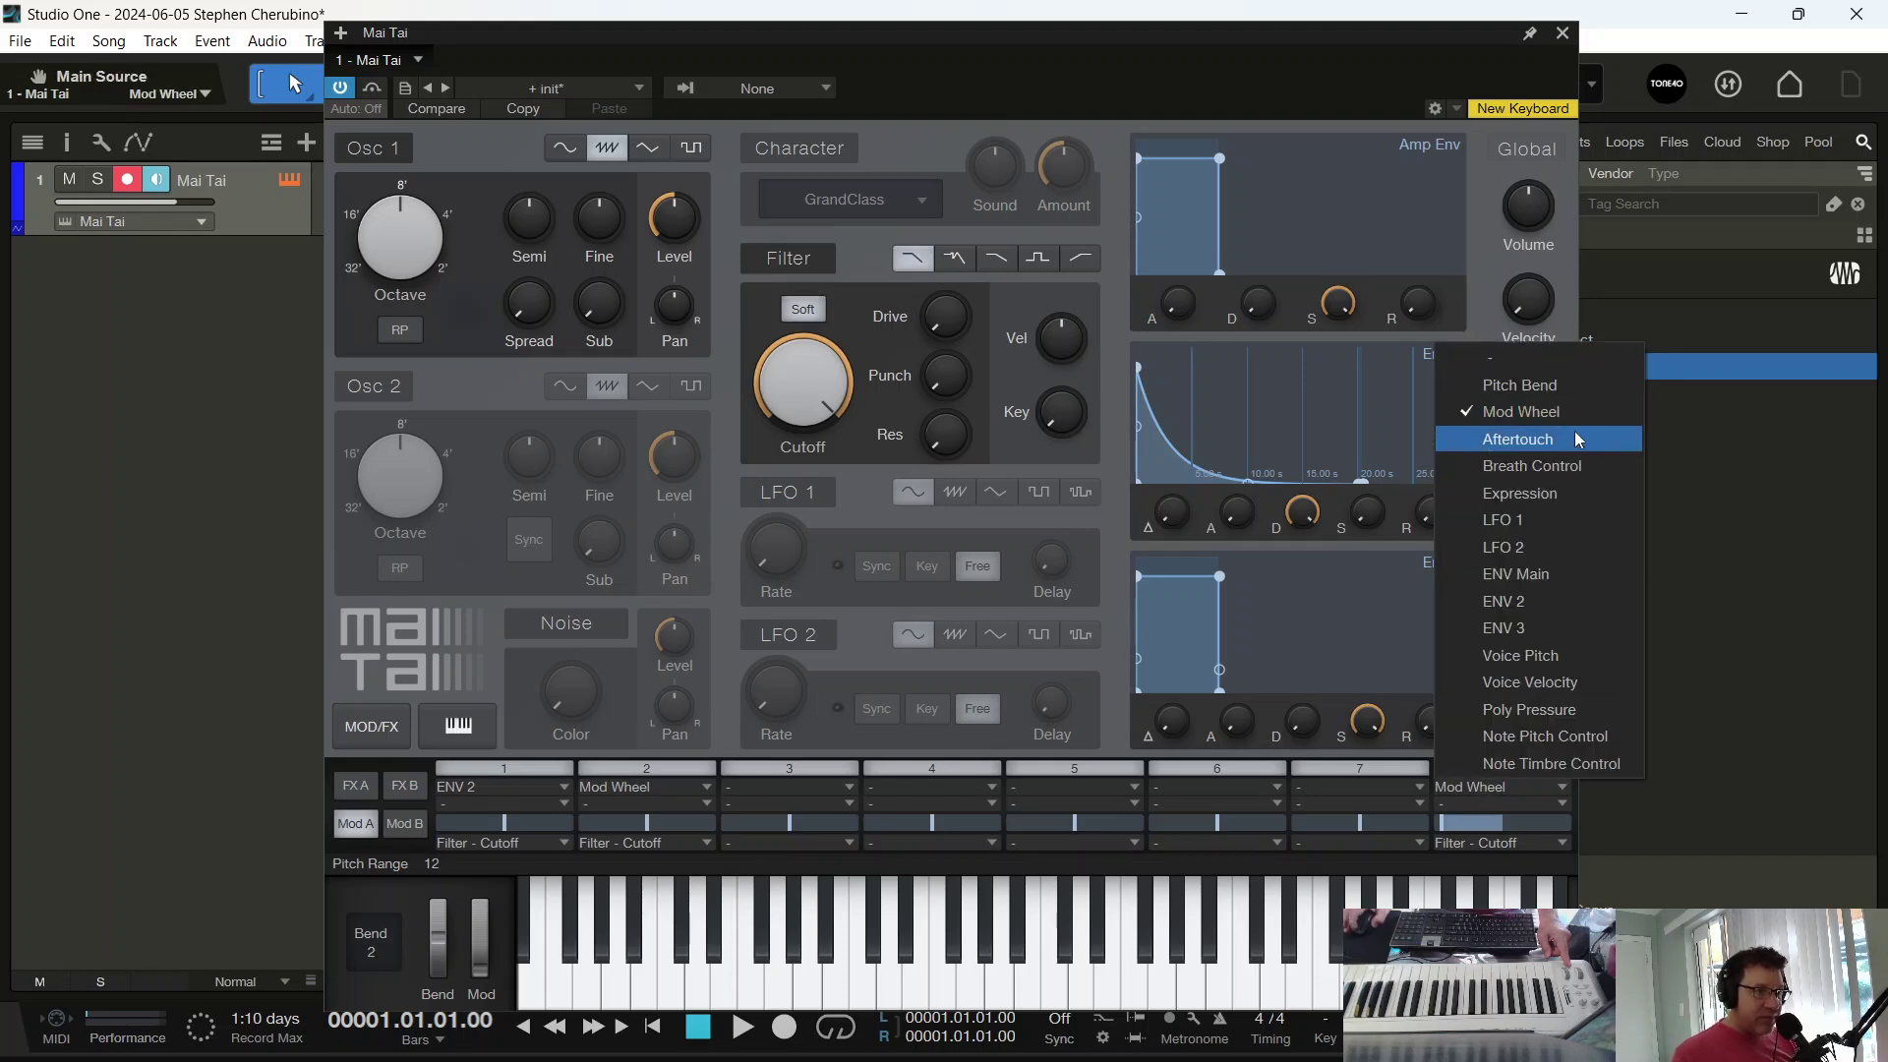
left_click(1538, 364)
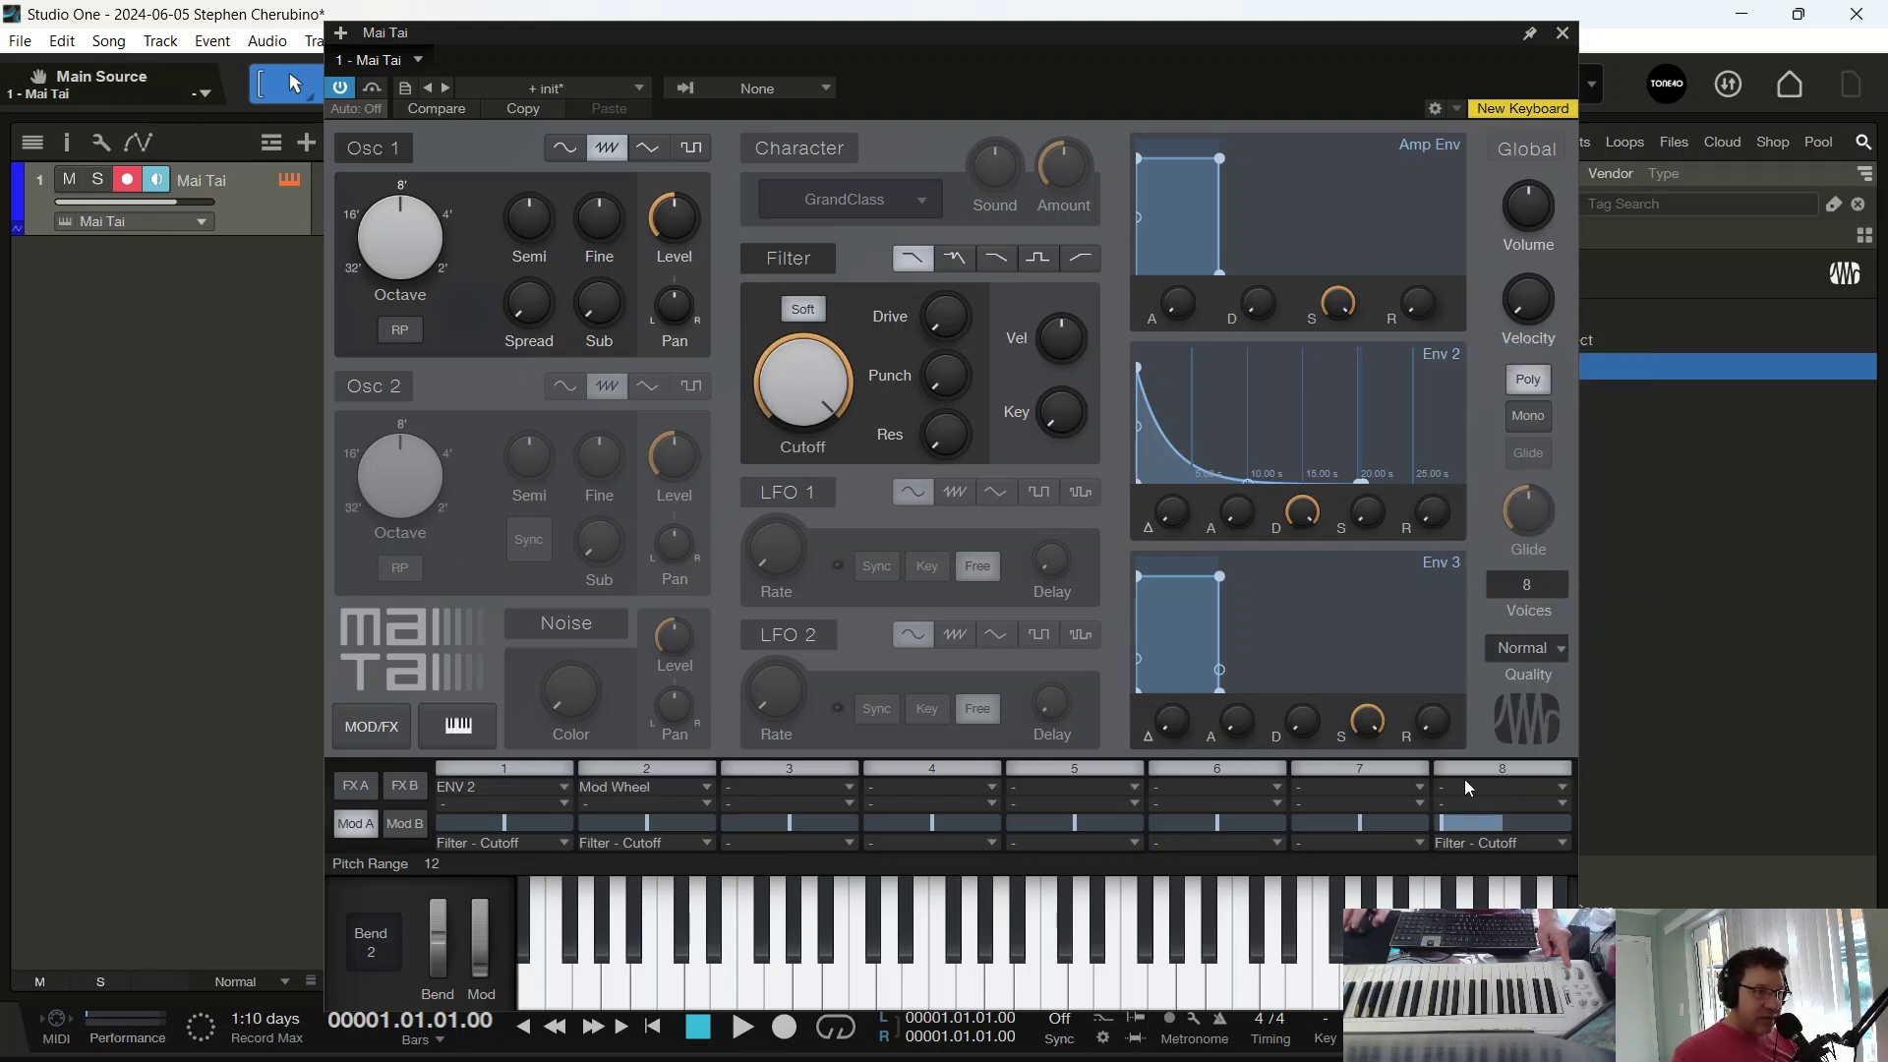
left_click(1467, 843)
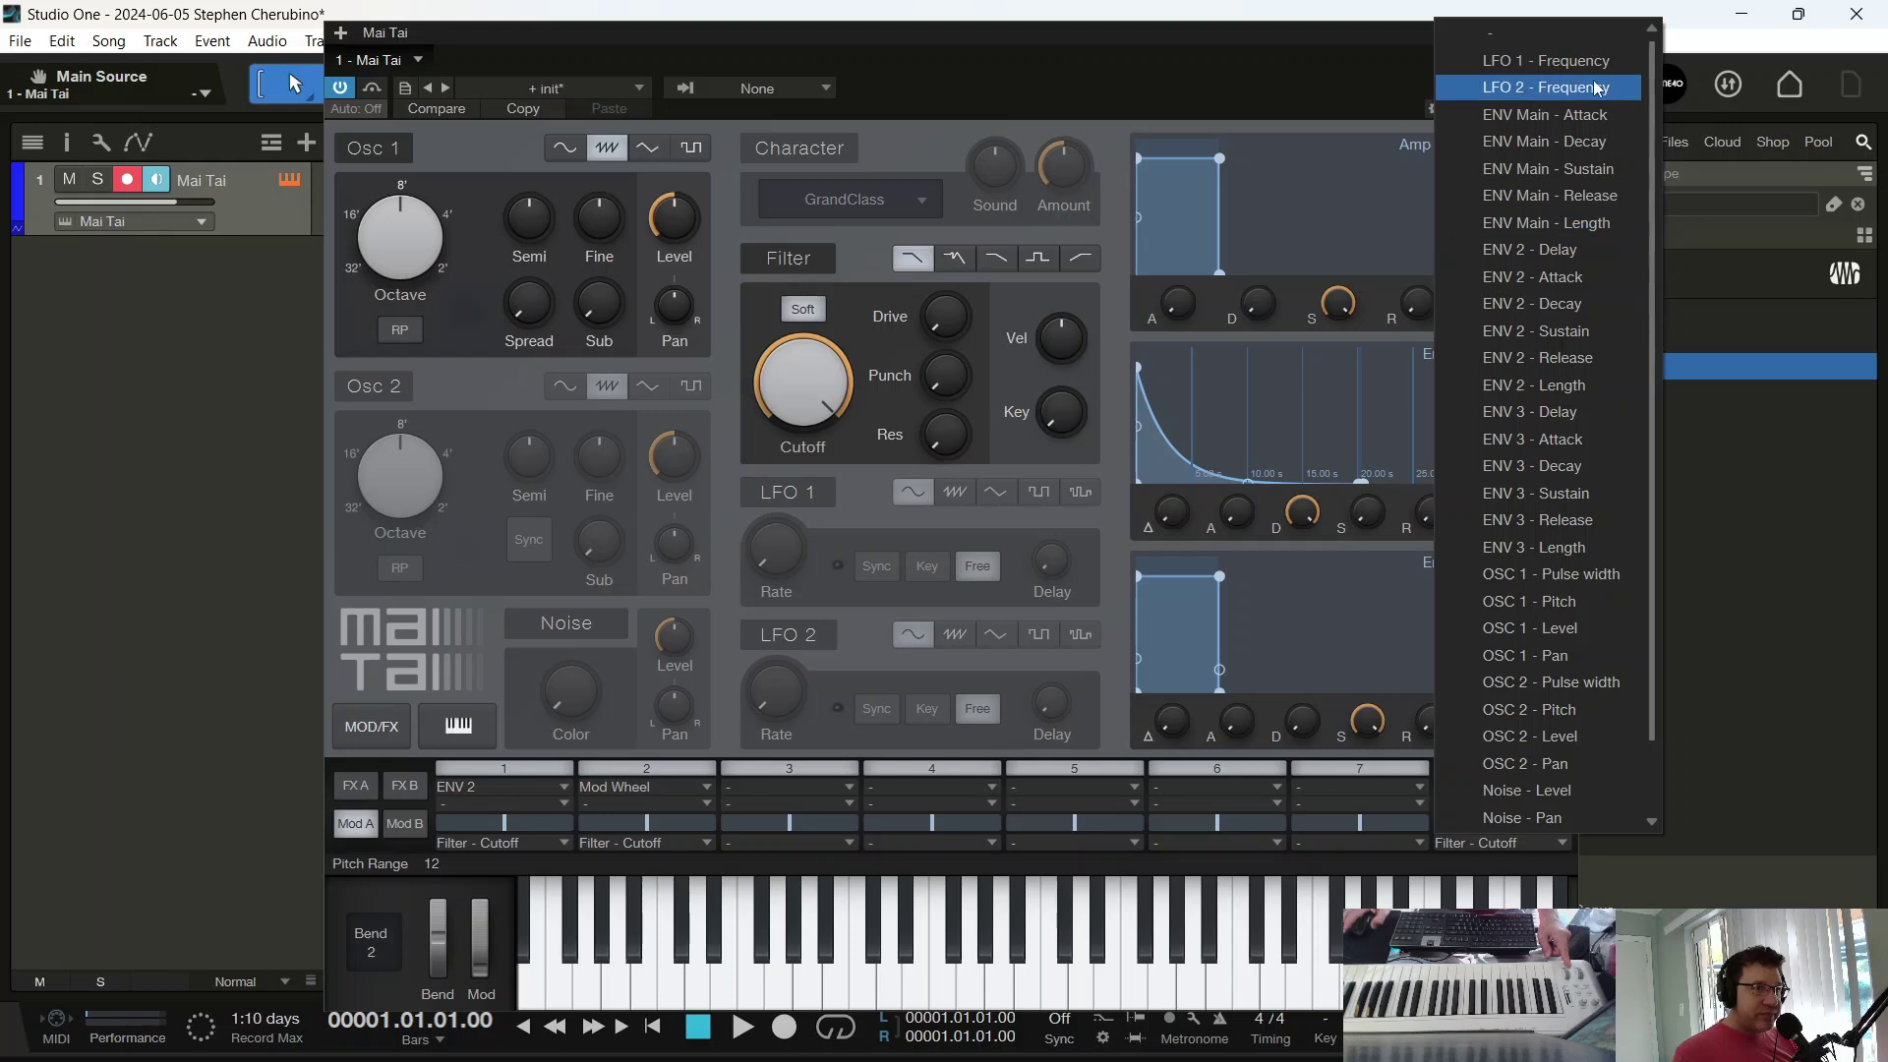
left_click(1573, 37)
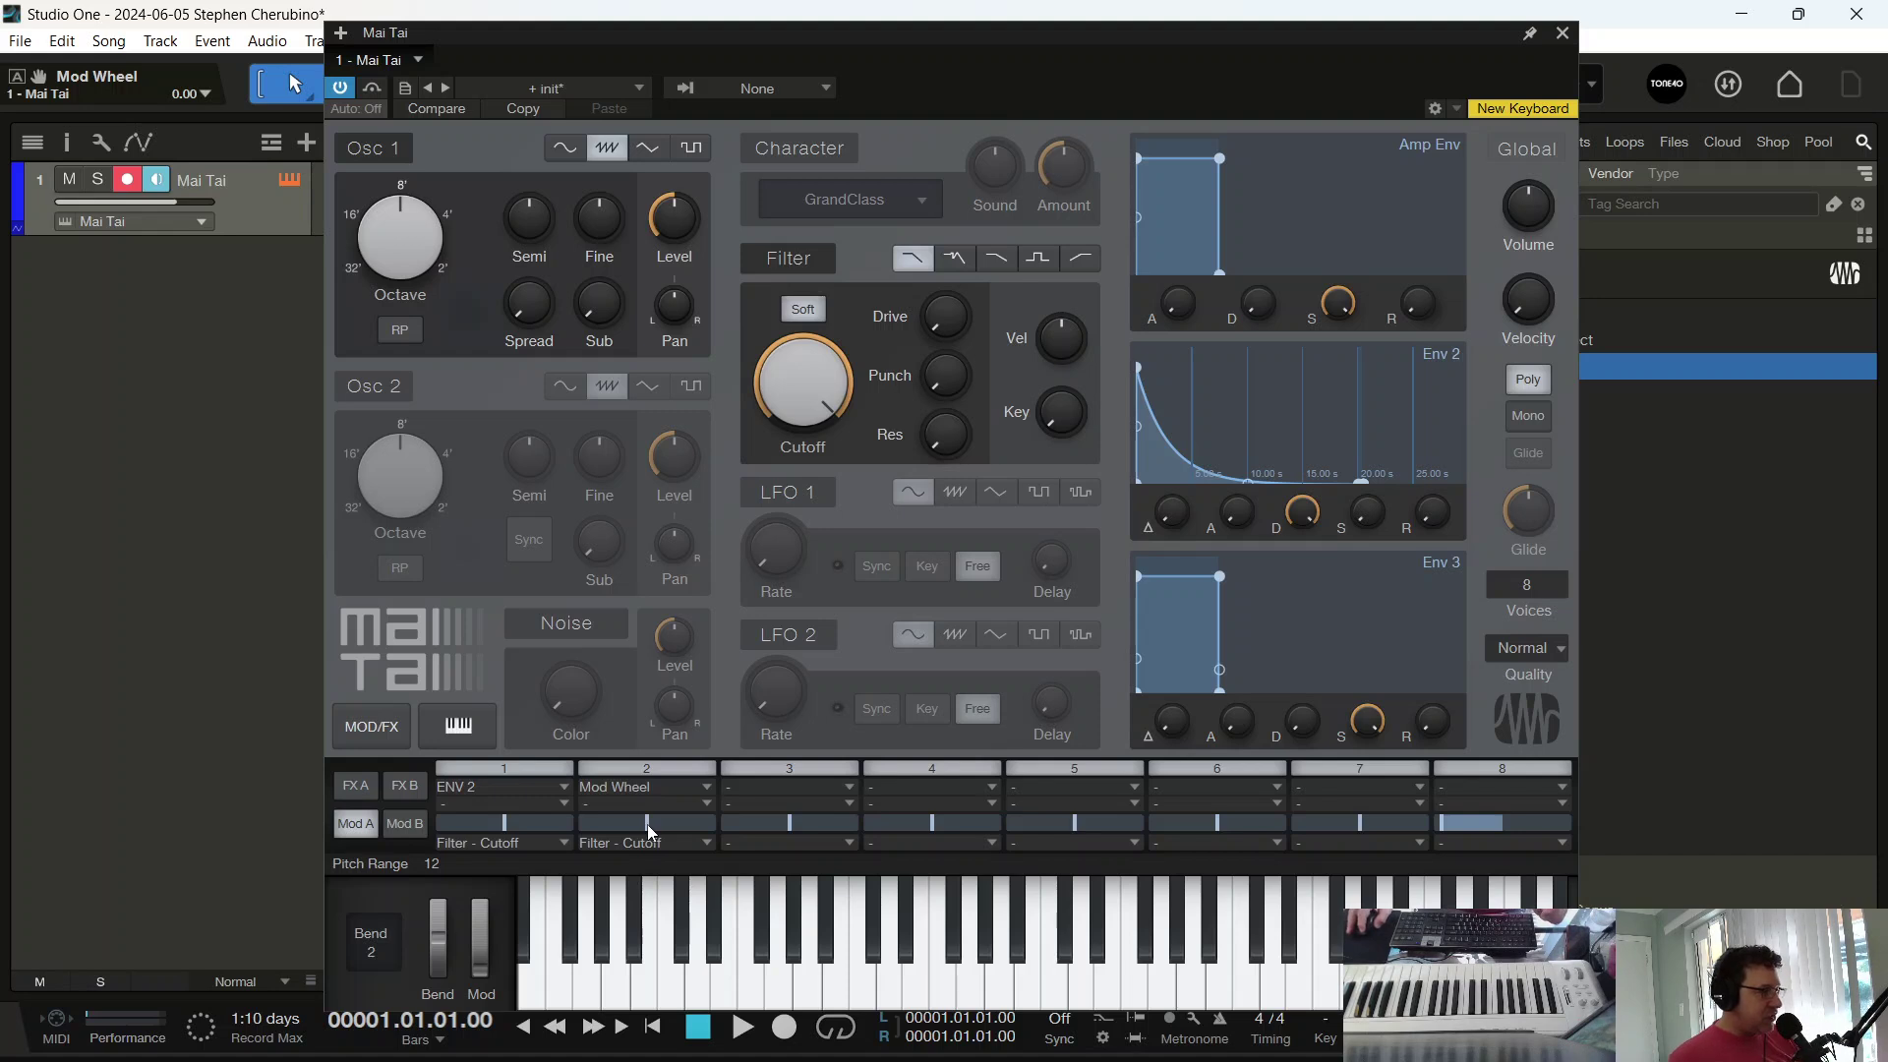
Set the modulation amount of slot 2 to 100%
left_click_drag(648, 827, 596, 826)
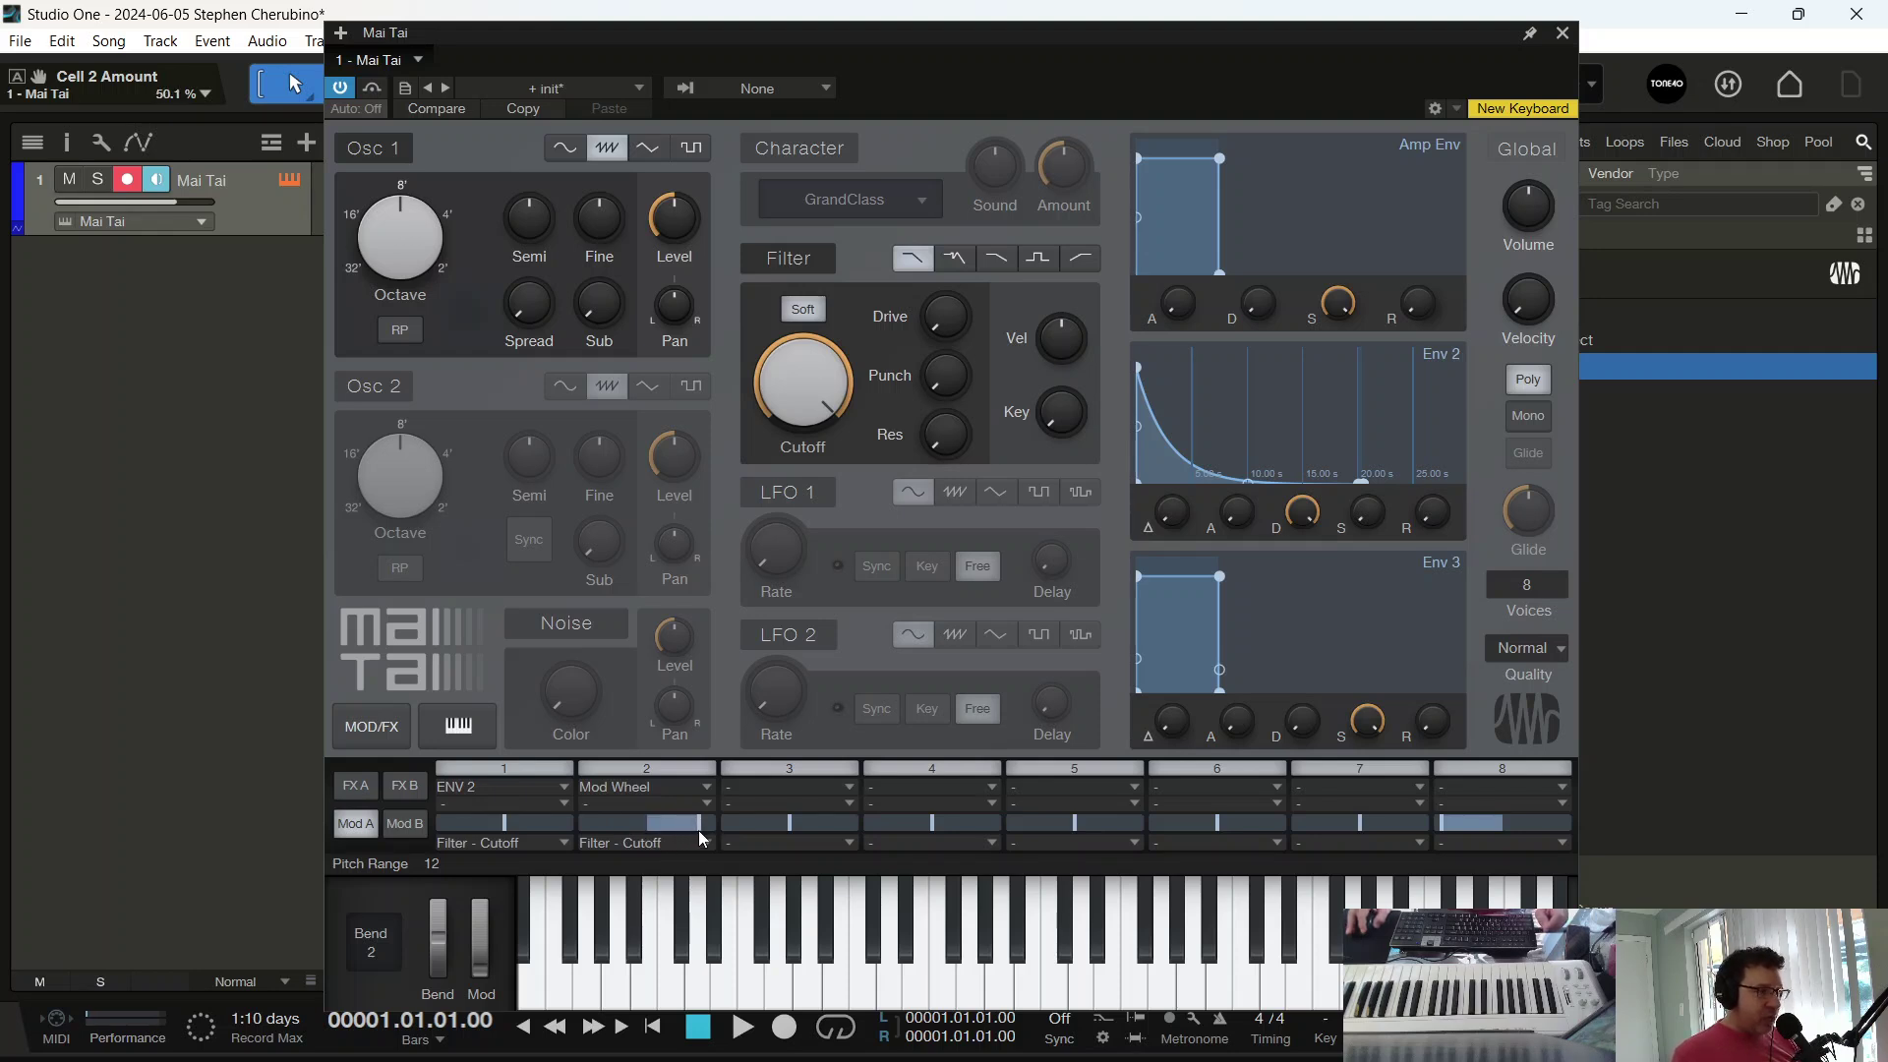
mouse_move(698, 830)
left_mouse_down()
mouse_move(727, 827)
mouse_move(662, 826)
mouse_move(716, 817)
left_mouse_up()
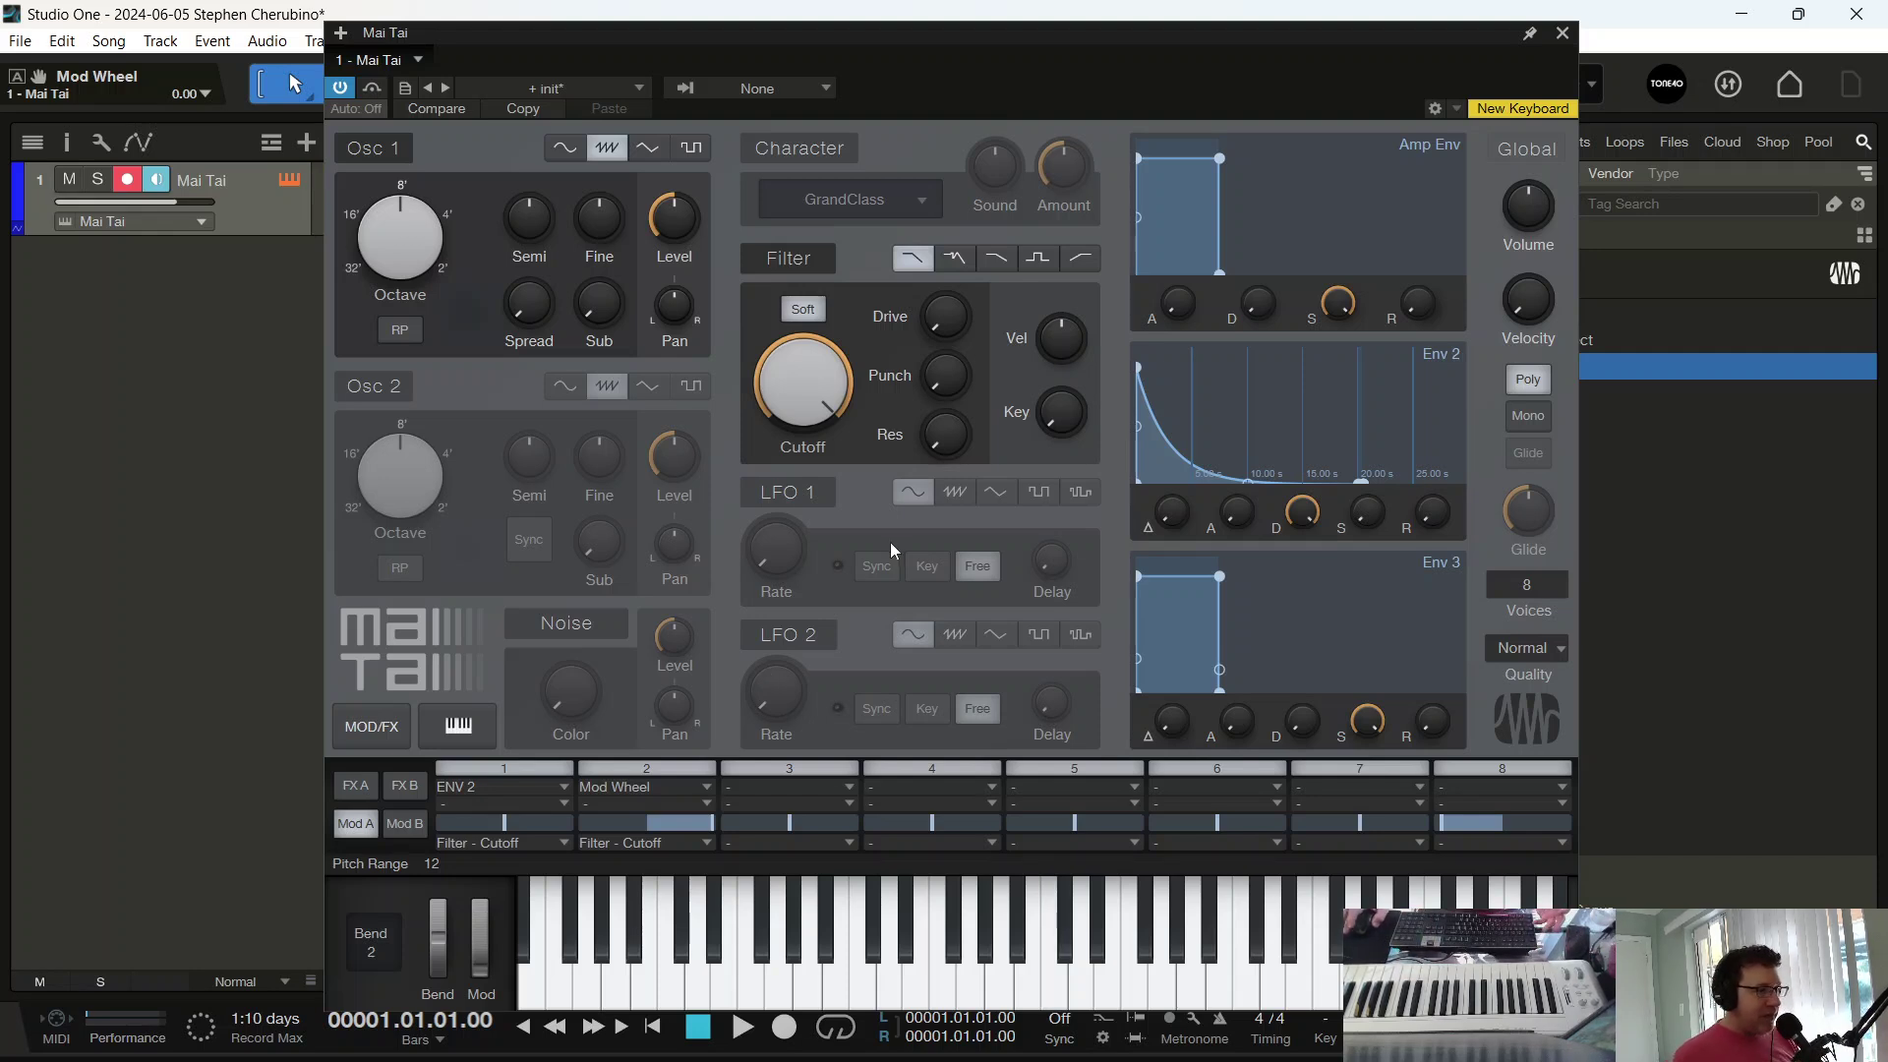
left_click(712, 831)
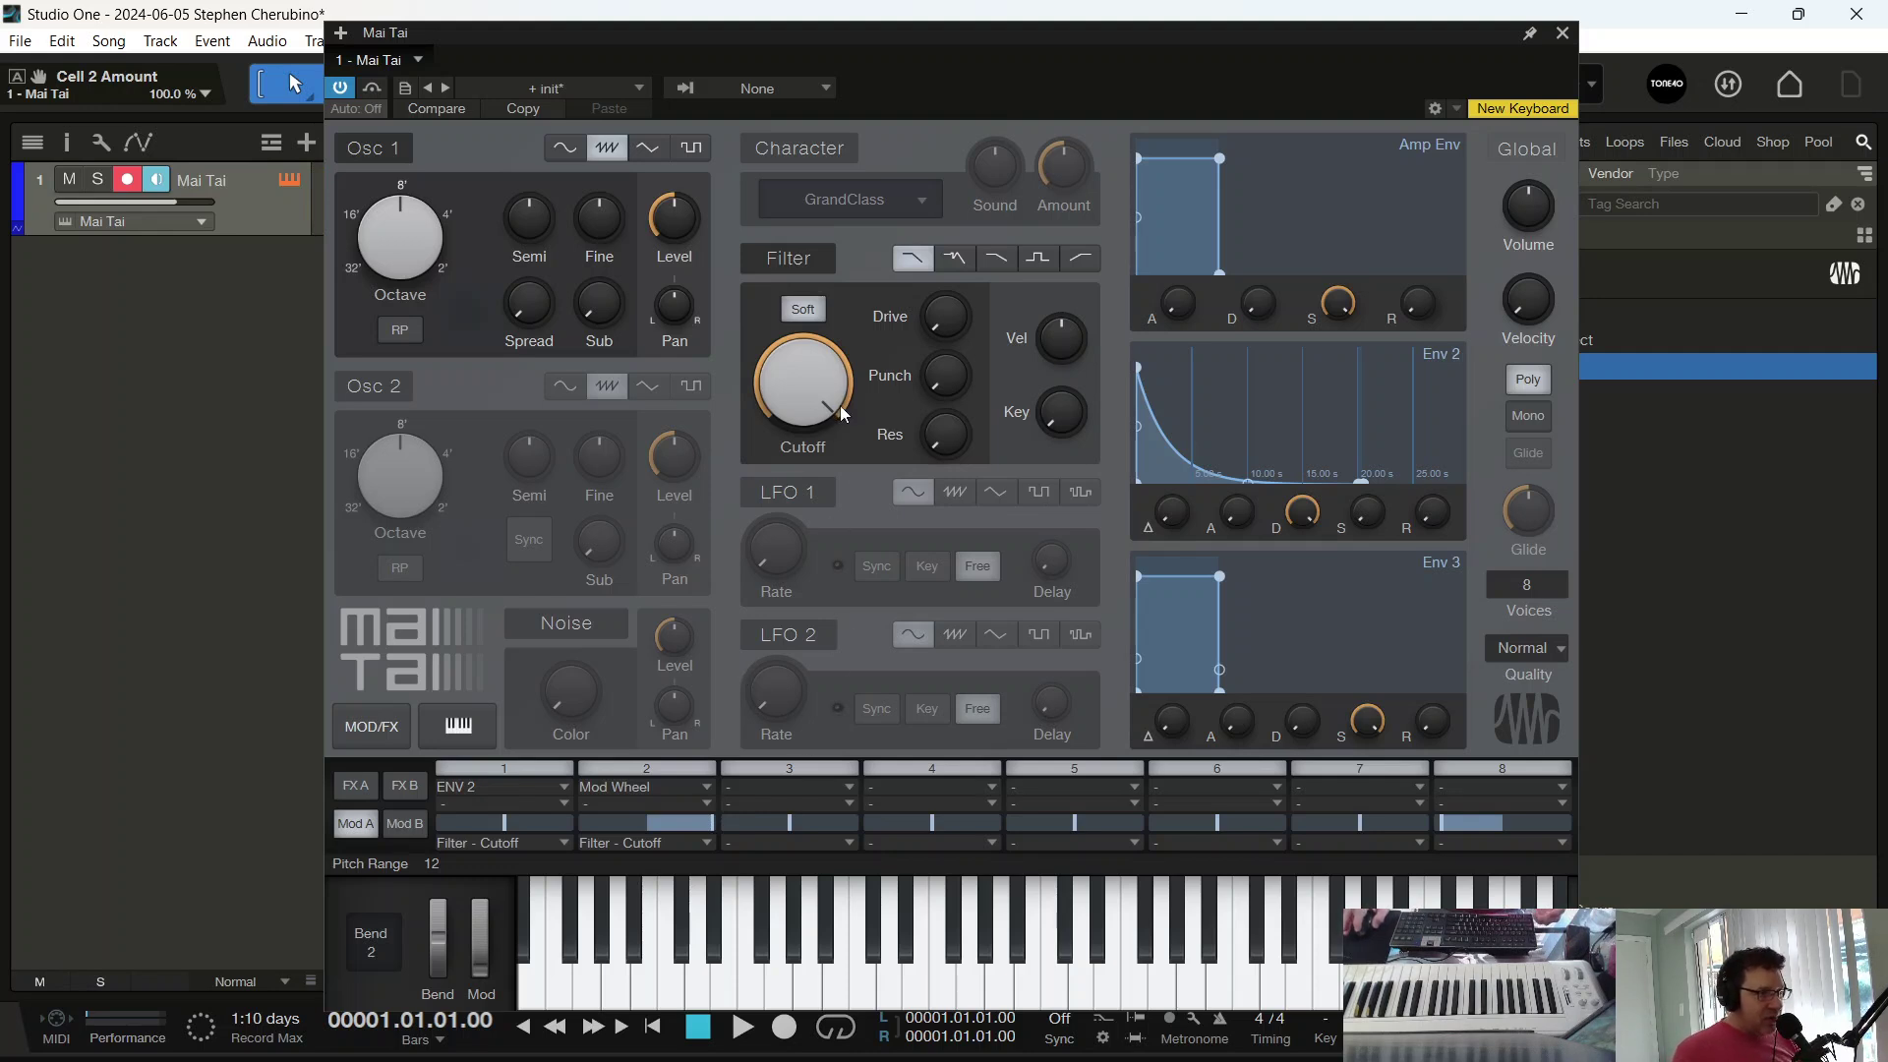
Lower the filter cutoff to about its midpoint and raise the resonance to 50%
left_click_drag(815, 393, 790, 484)
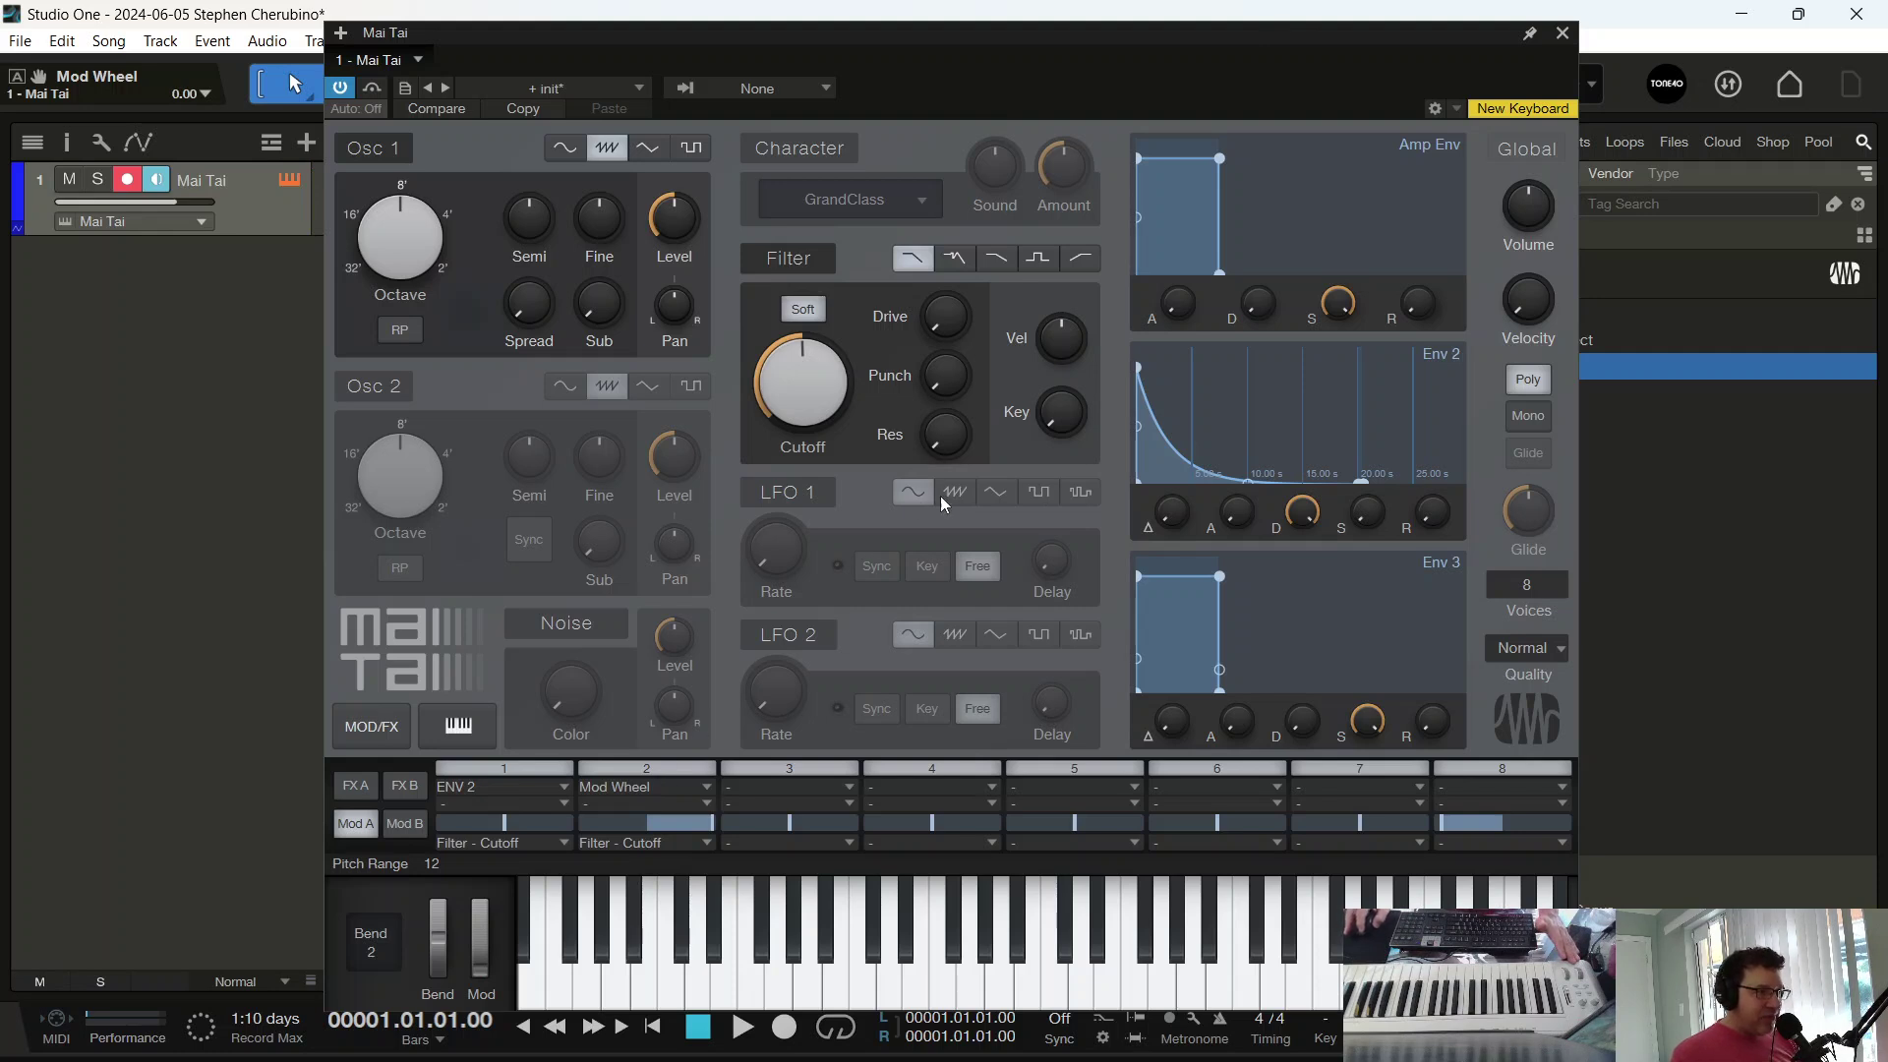
left_click_drag(950, 449, 926, 310)
Route Mod Wheel to Filter - Resonance in modulation slot 3 with the maximum positive amount
left_click(757, 781)
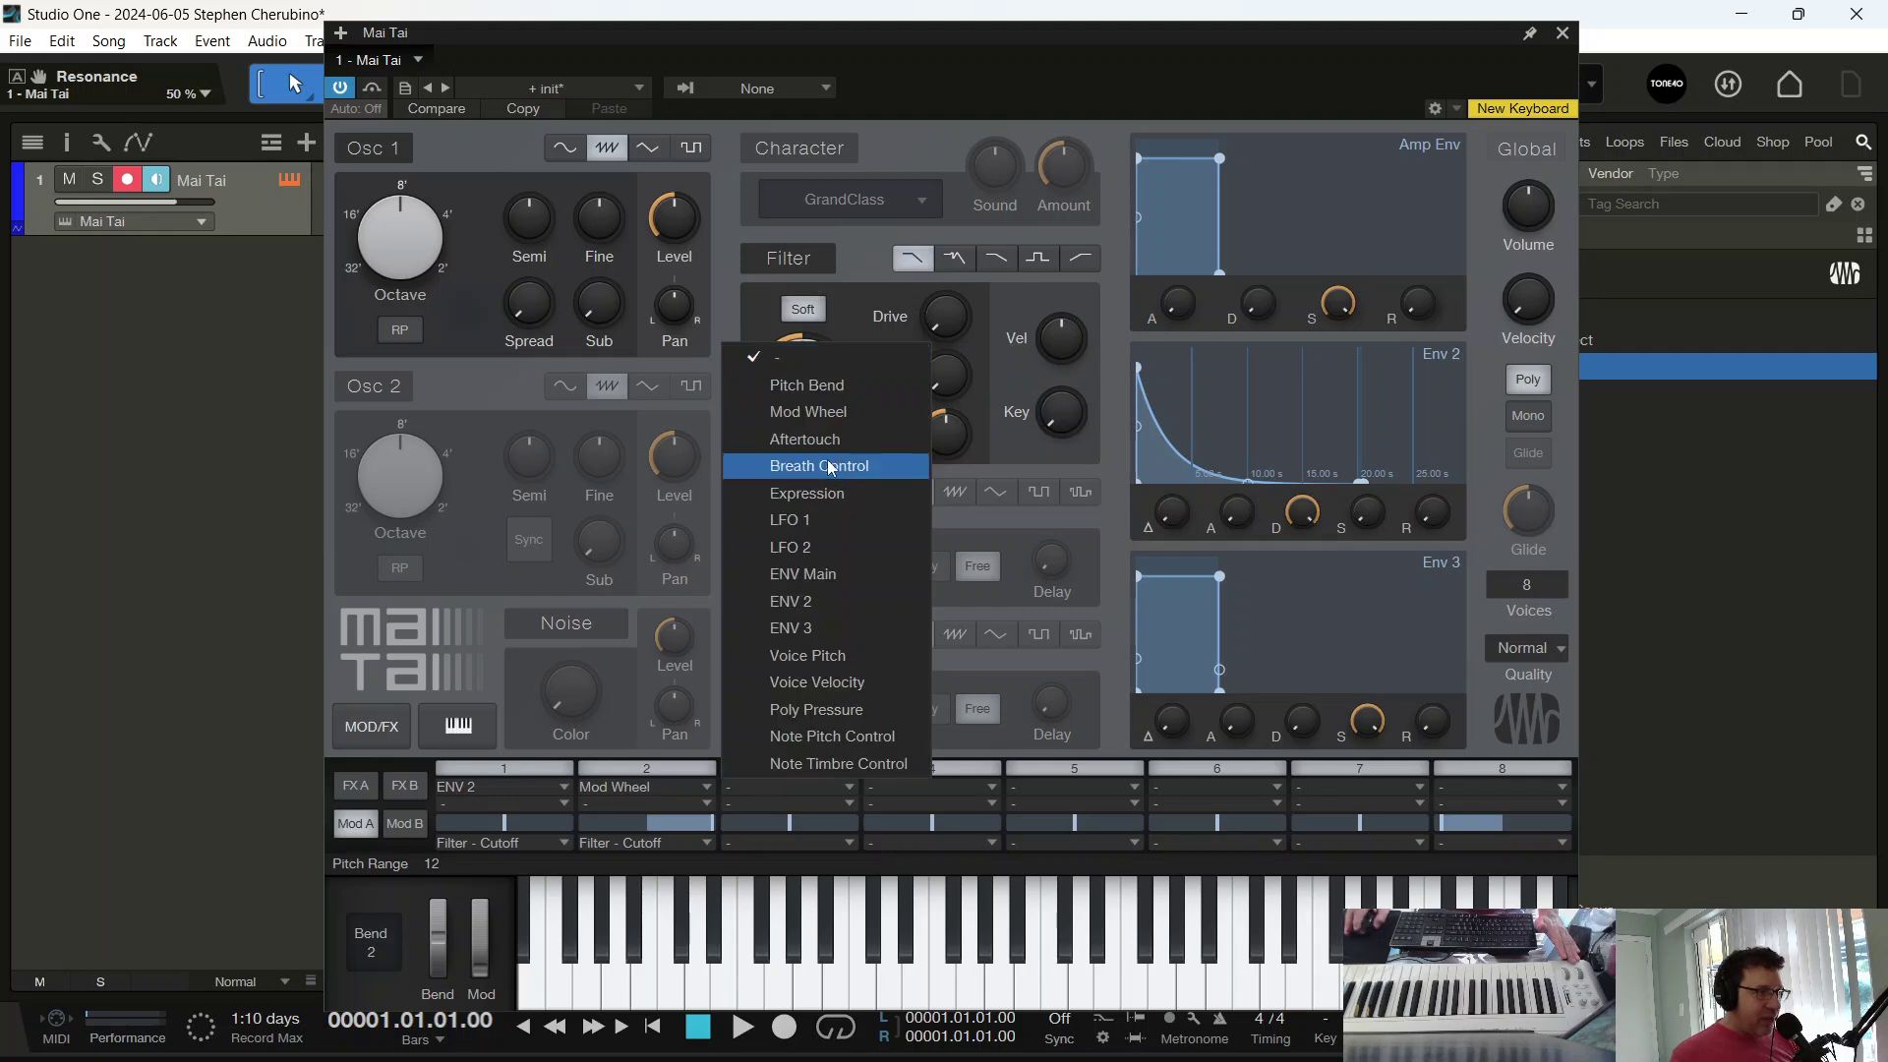
left_click(830, 420)
left_click(760, 843)
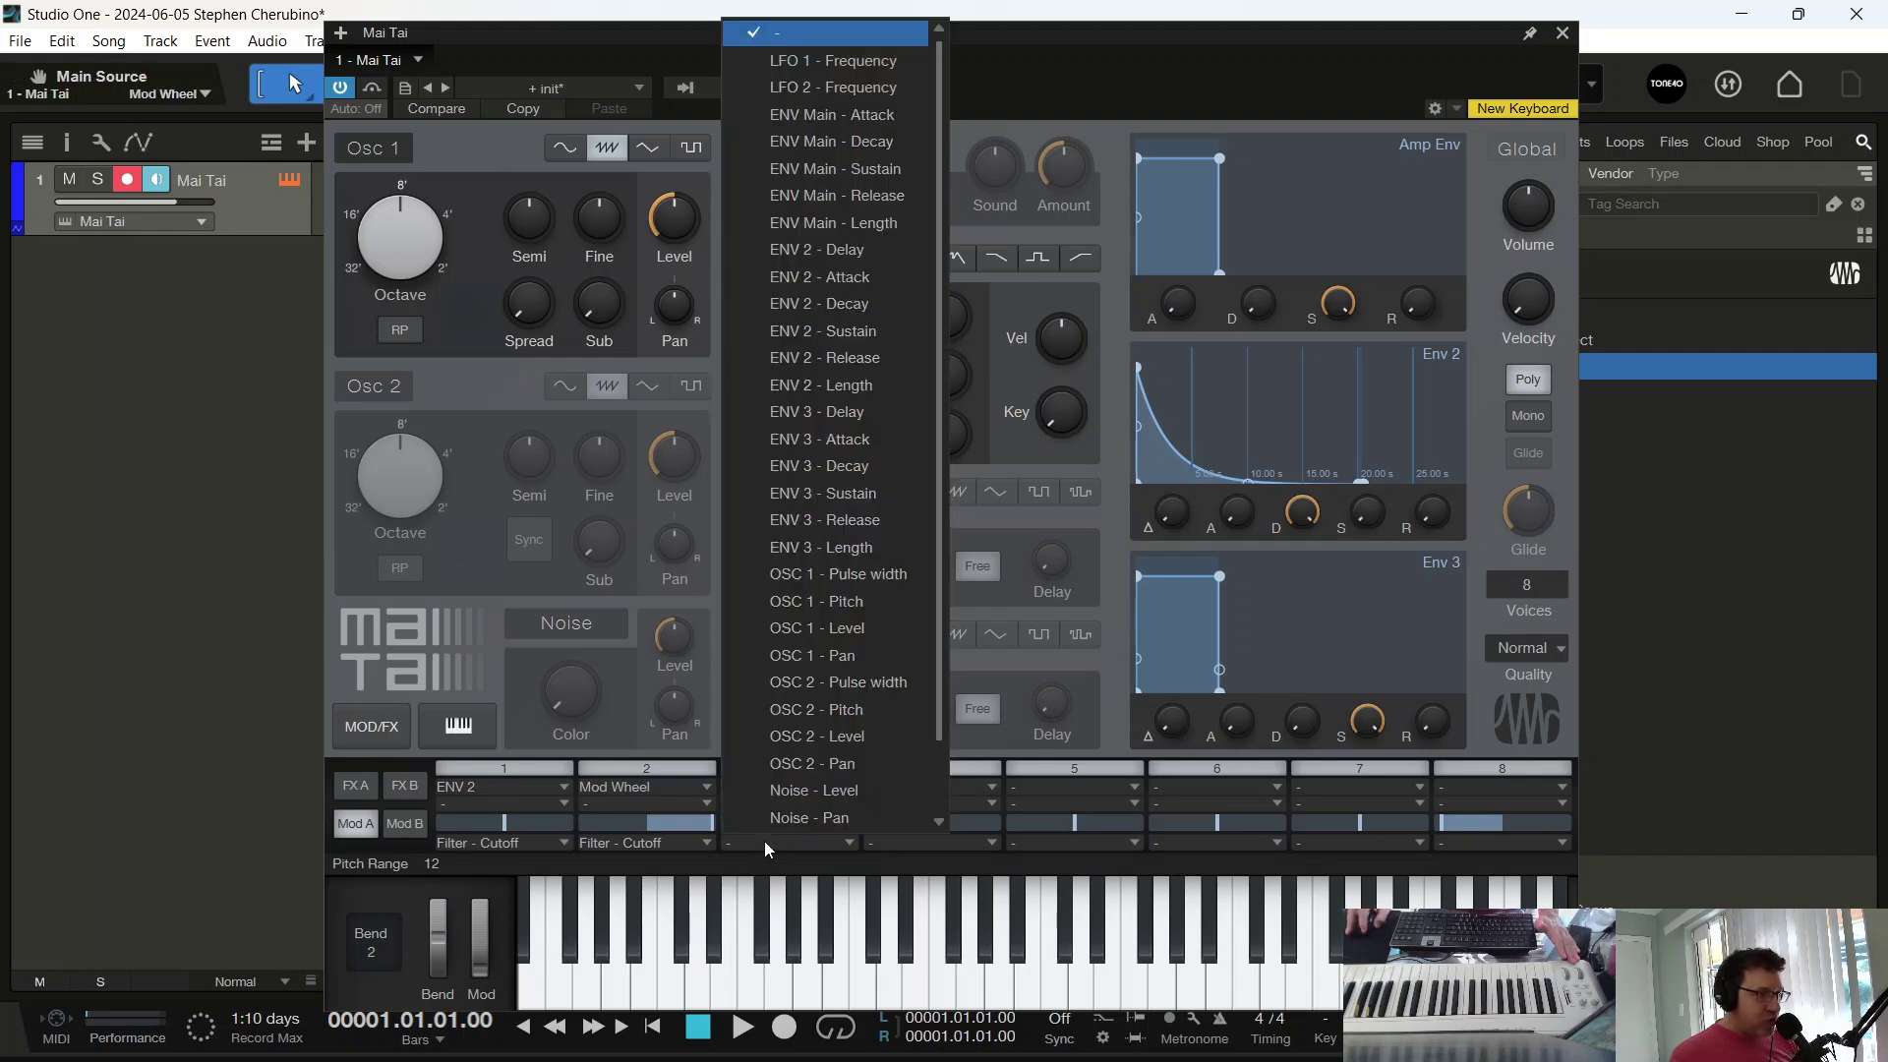
scroll(777, 816, "down", 3)
left_click(789, 795)
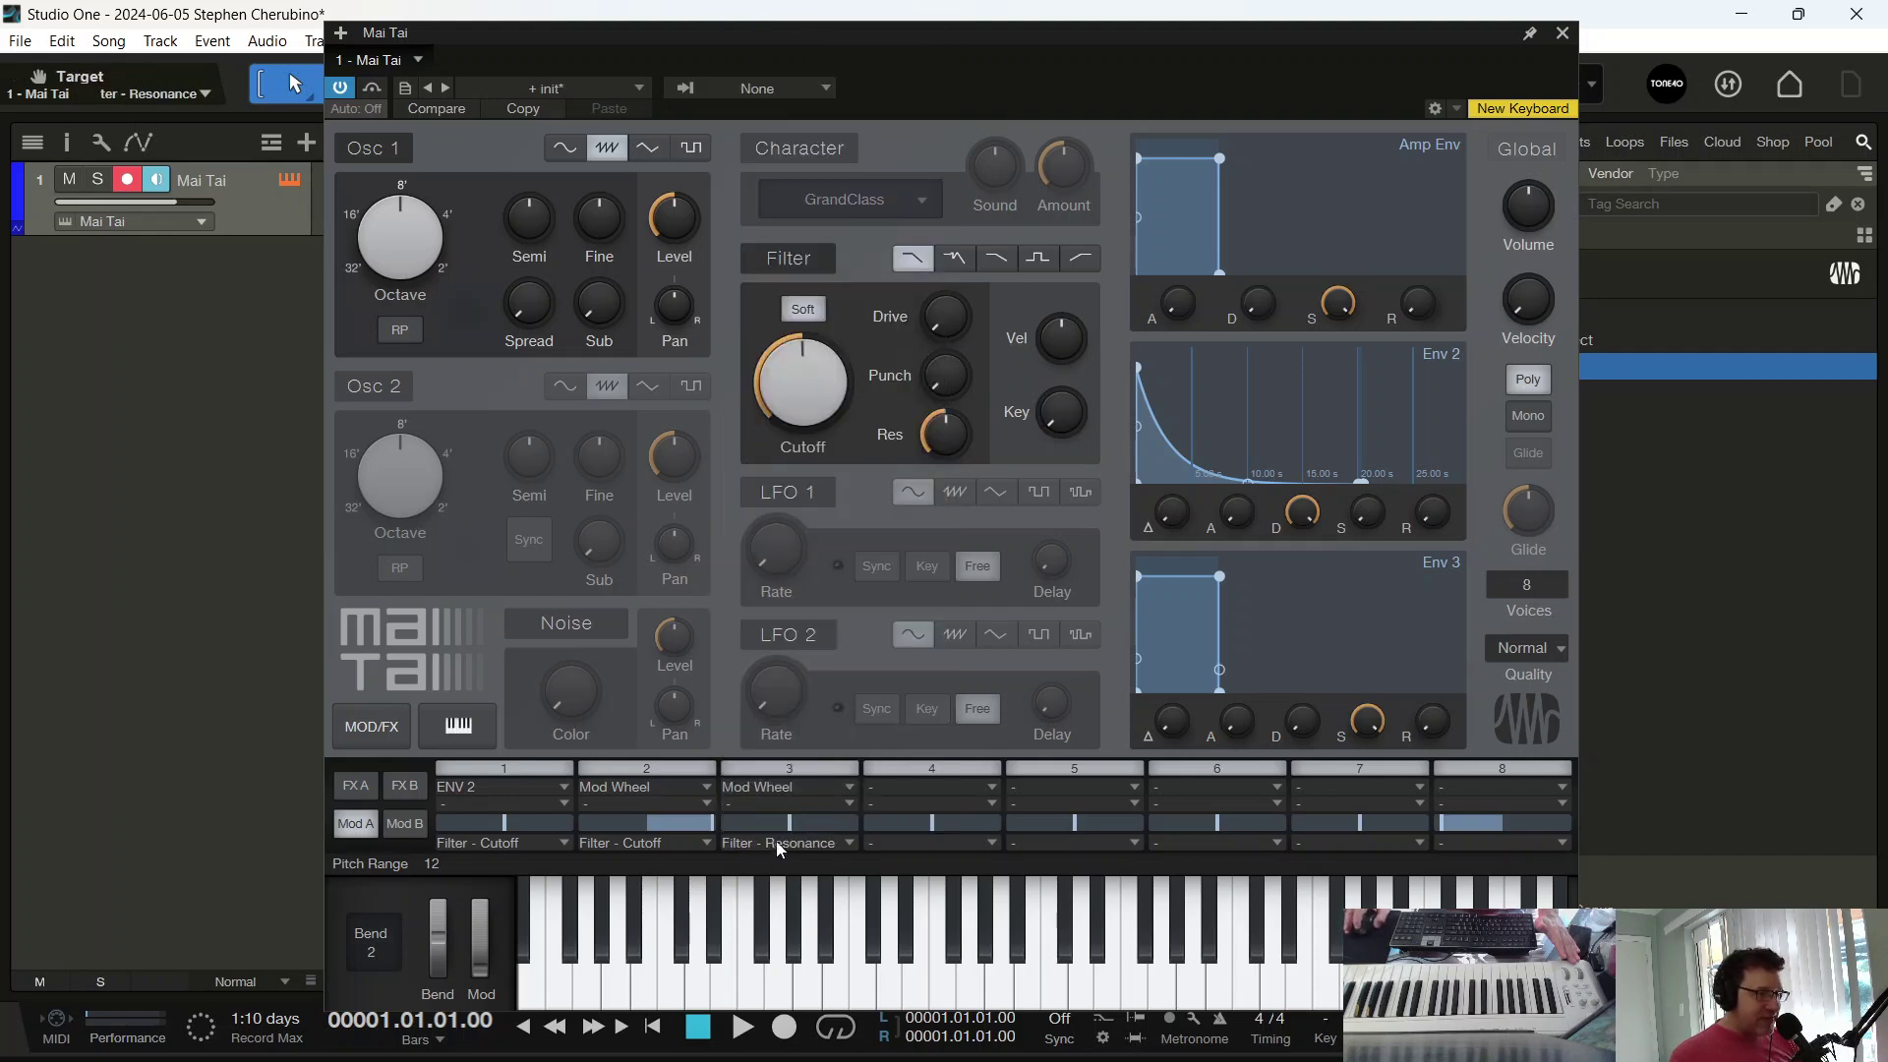
left_click_drag(793, 822, 848, 829)
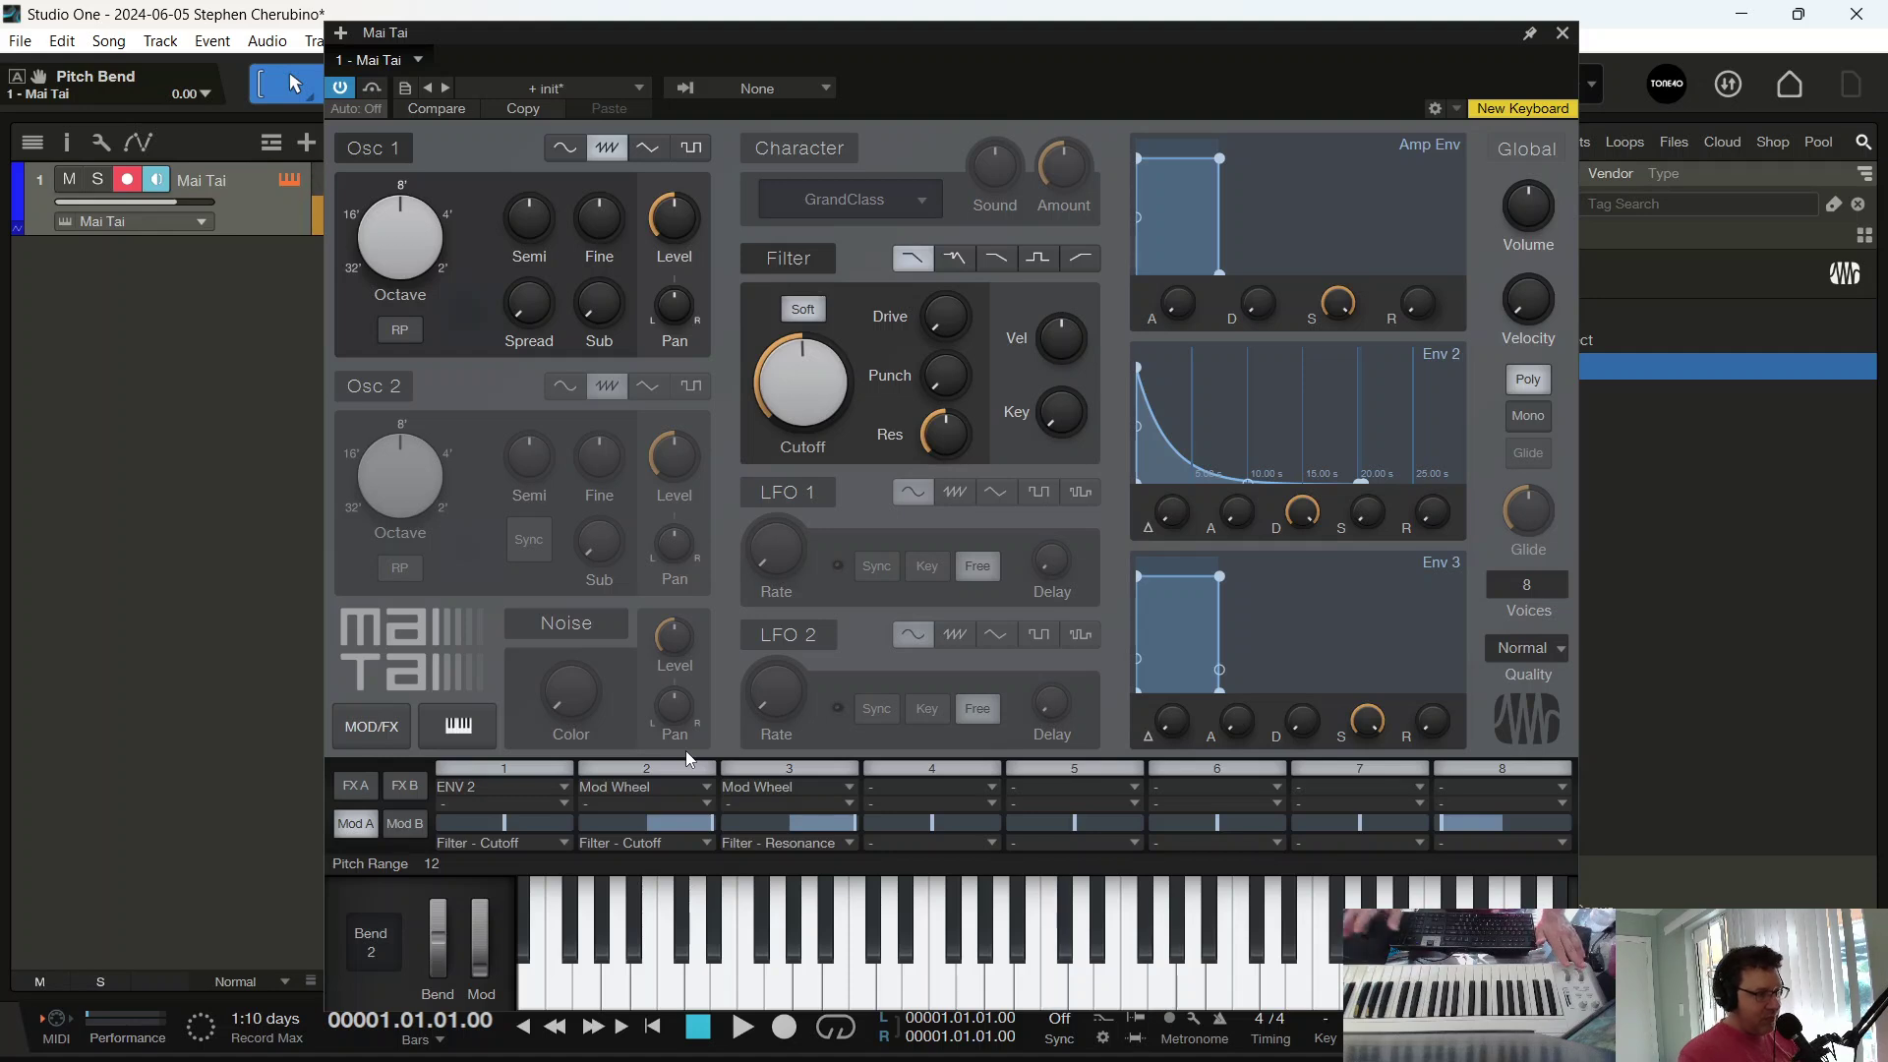
Set Mai Tai's pitch bend range to 24
left_click(388, 958)
type("2")
key("BackSpace")
type("4")
key("Return")
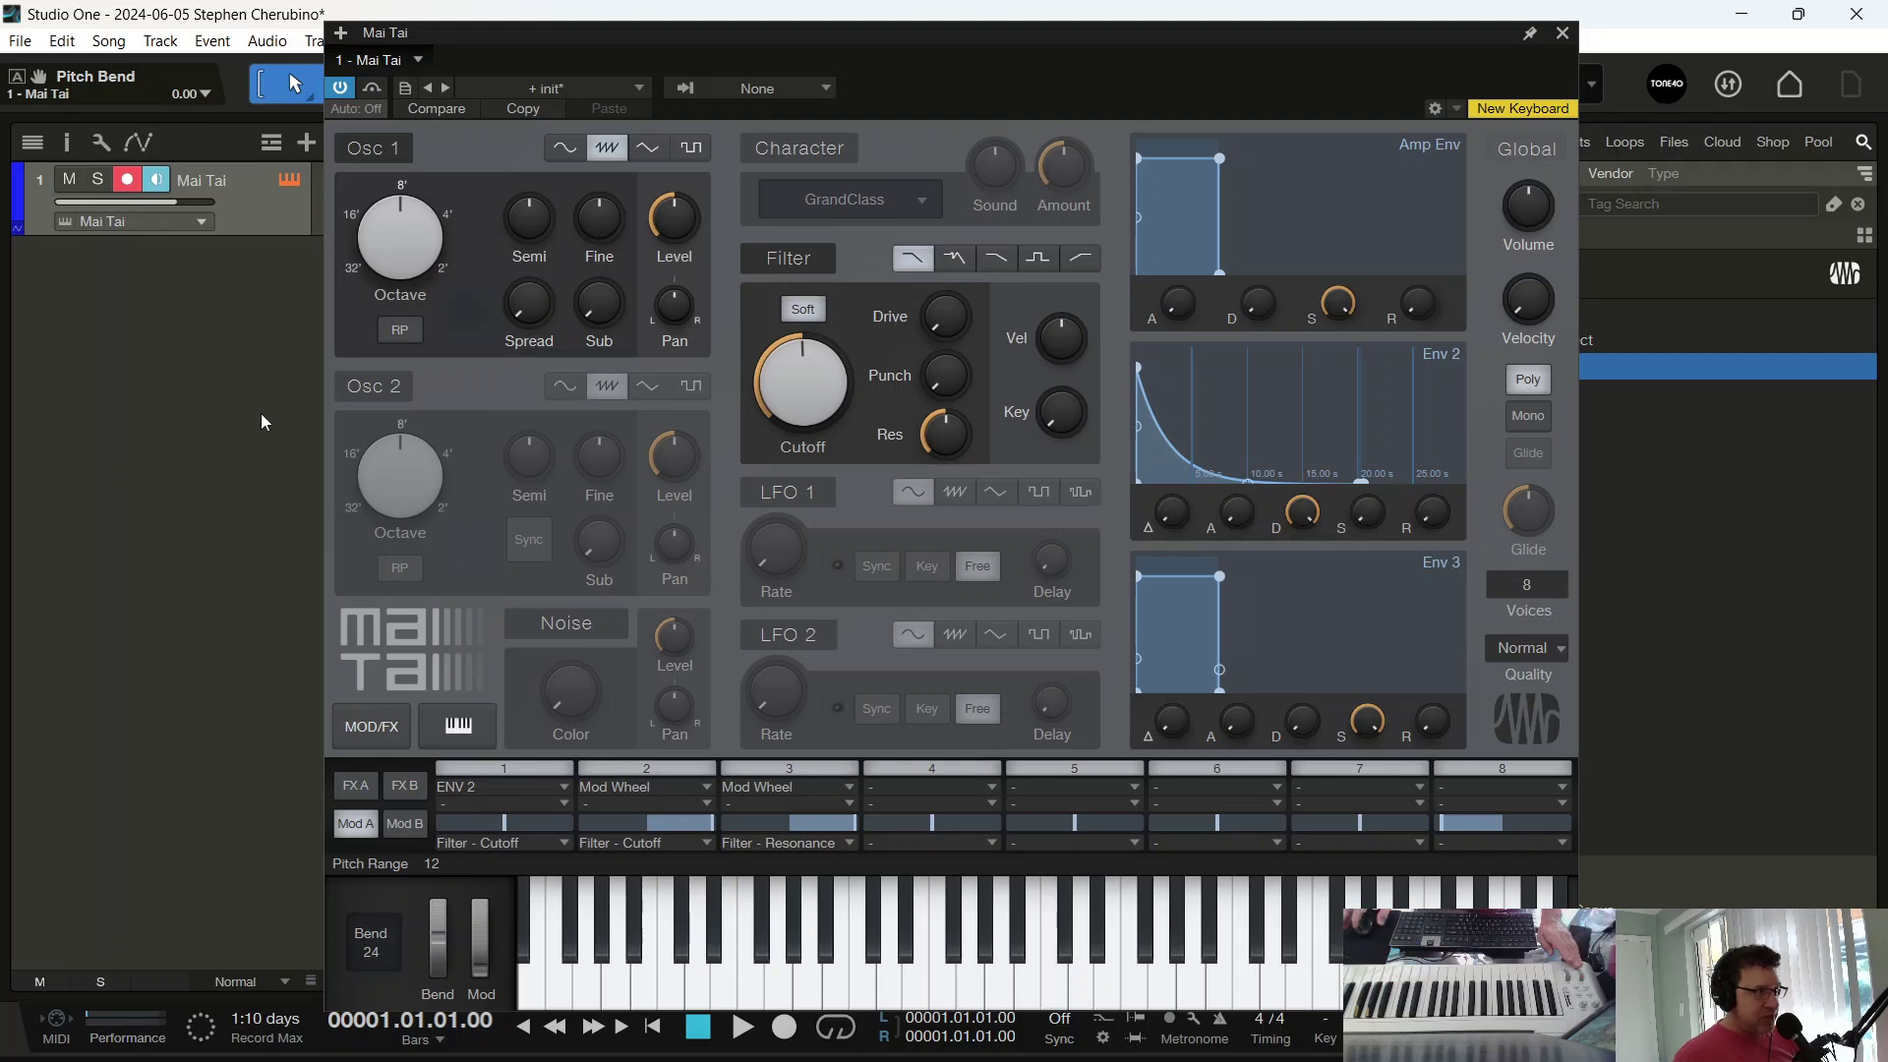
Reload the +init preset in Mai Tai to reset the patch
left_click(445, 88)
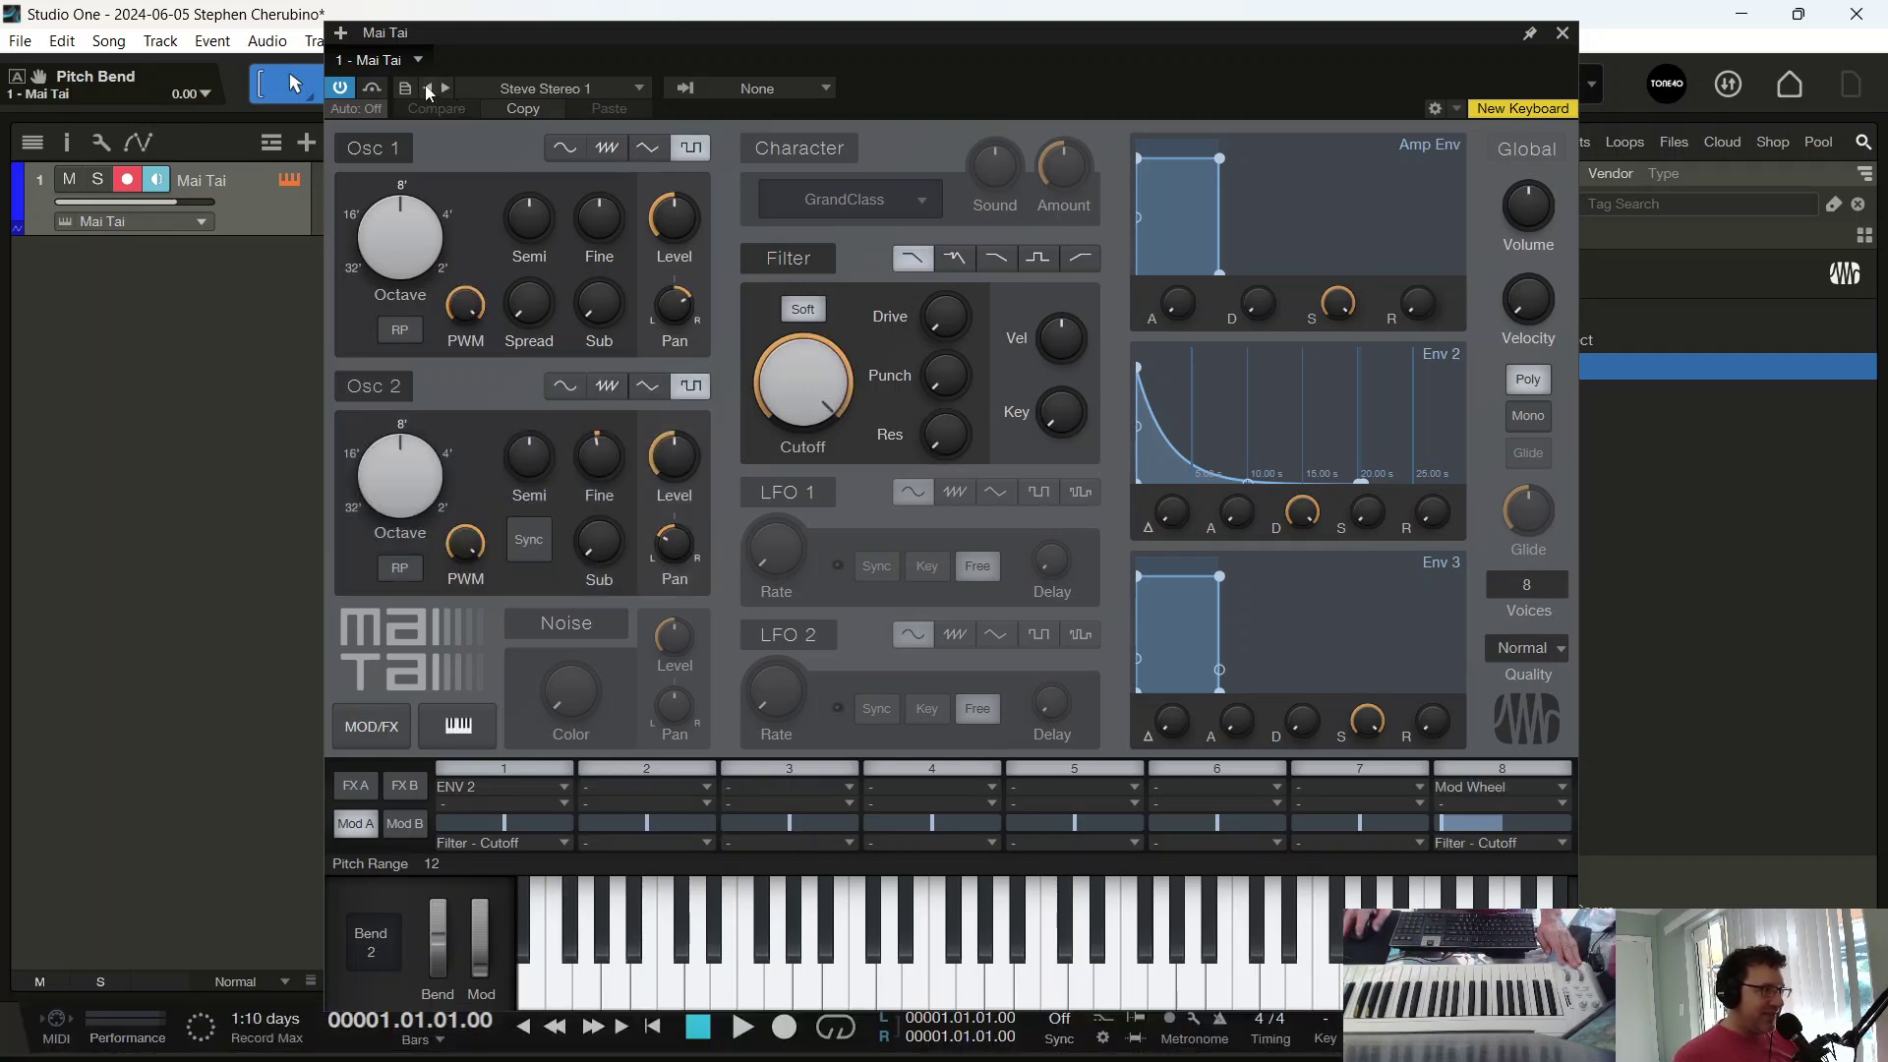
left_click(428, 88)
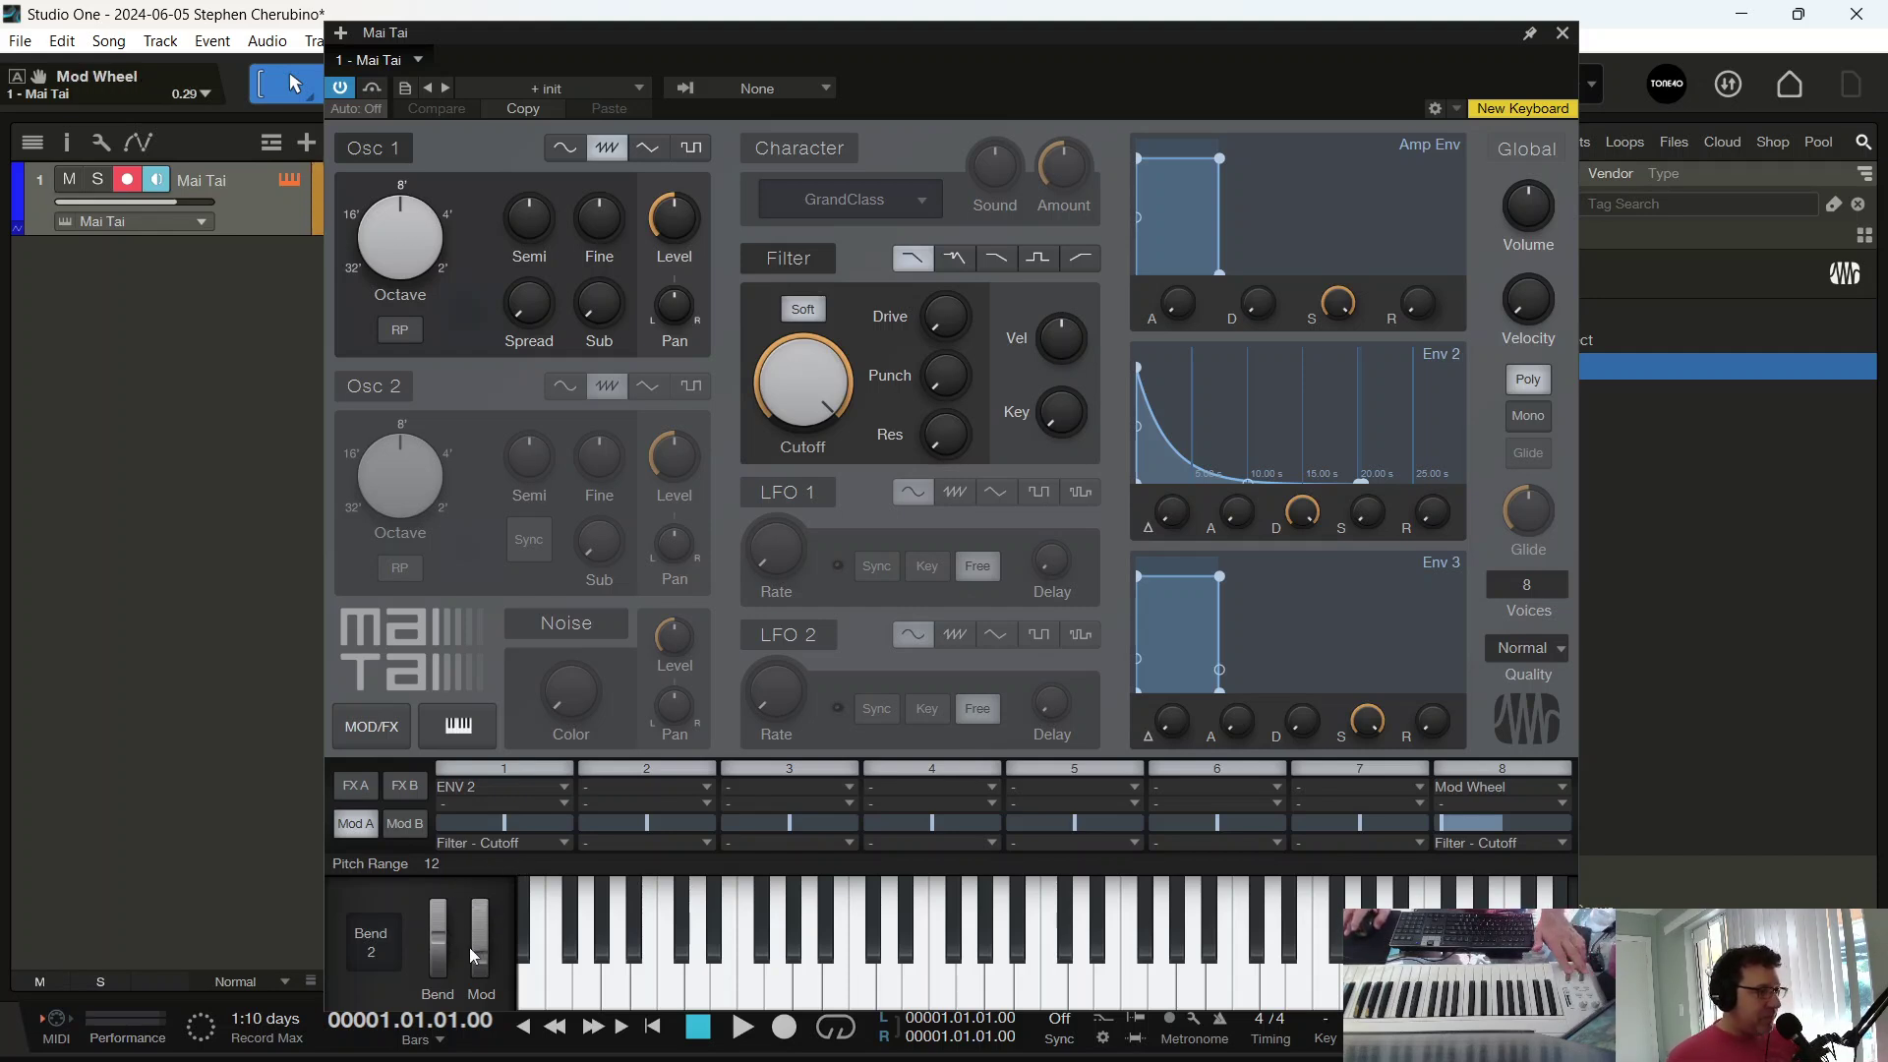
left_click(706, 787)
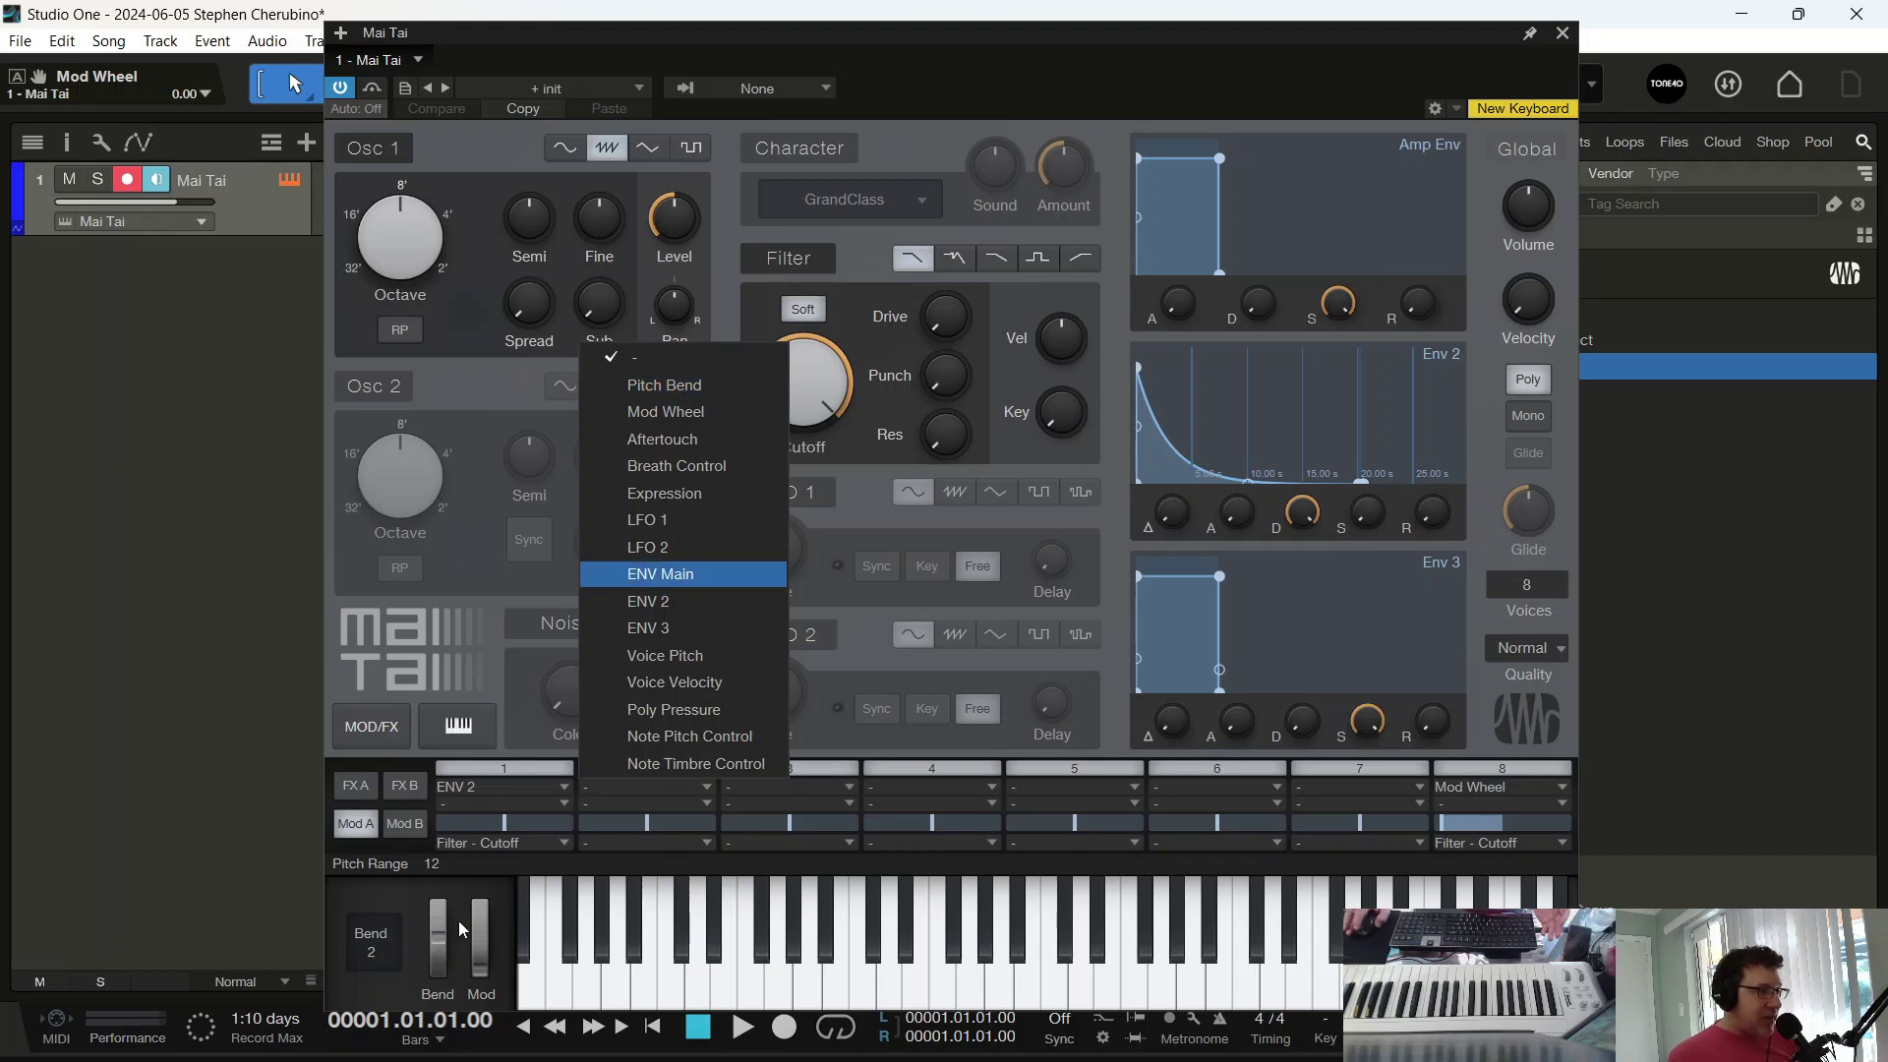
left_click(514, 881)
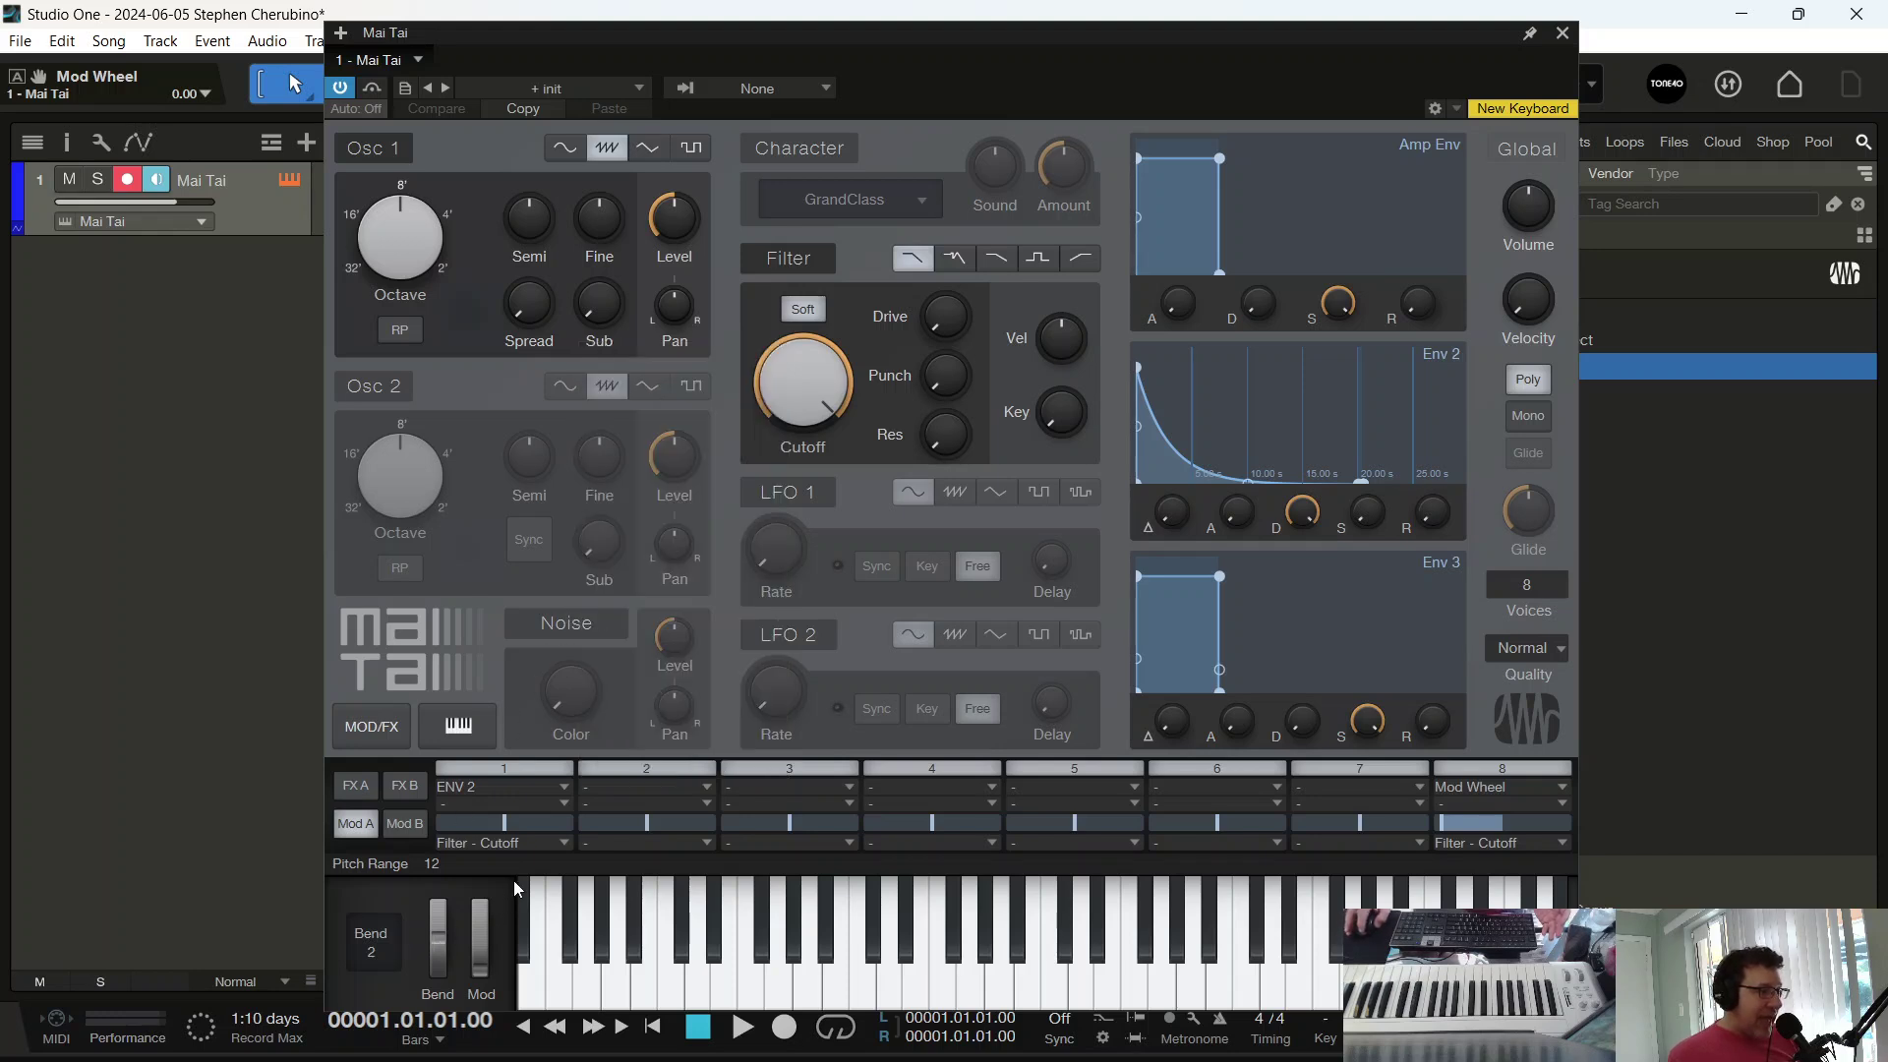
Replace the source of modulation slot 1 with Pitch Bend, targeting Filter - Cutoff at the maximum positive amount
left_click(512, 788)
left_click(523, 386)
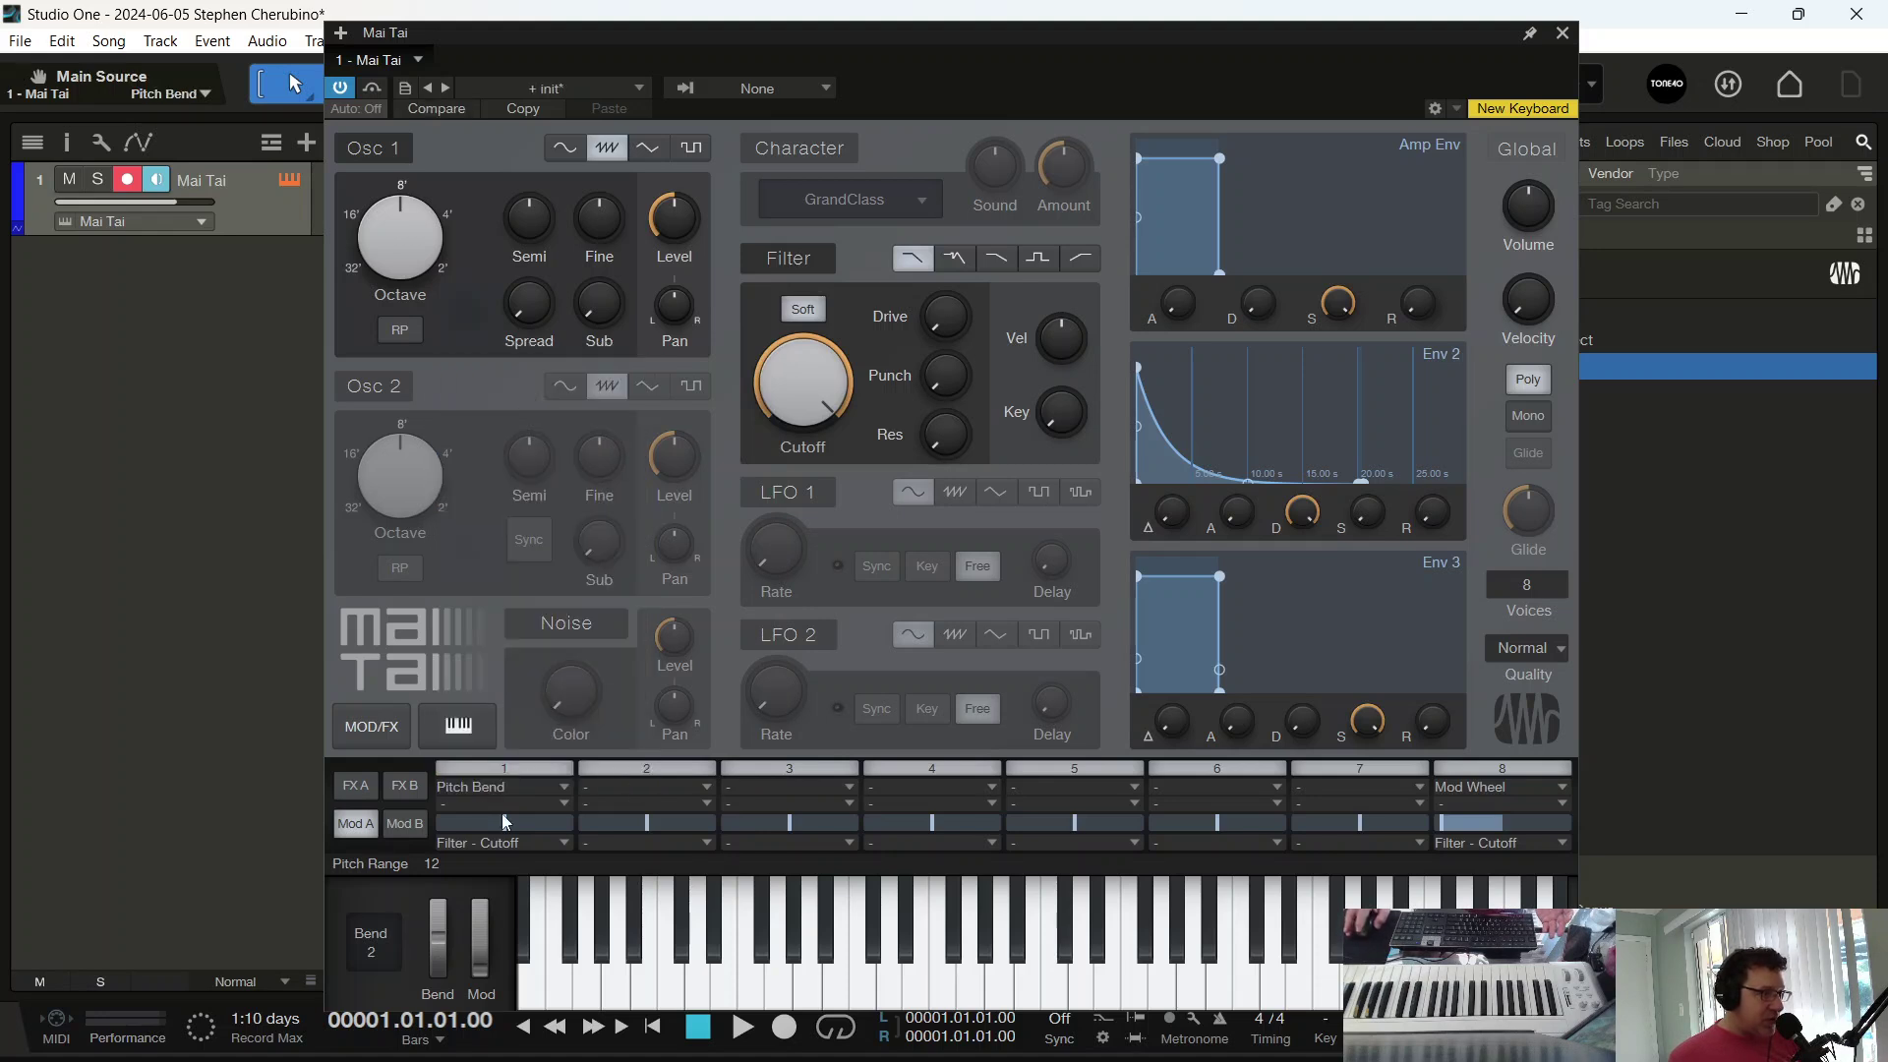
left_click_drag(509, 823, 527, 823)
Lower the filter cutoff to about 805 Hz and set Mai Tai's bend range to 24
left_click_drag(760, 421, 784, 501)
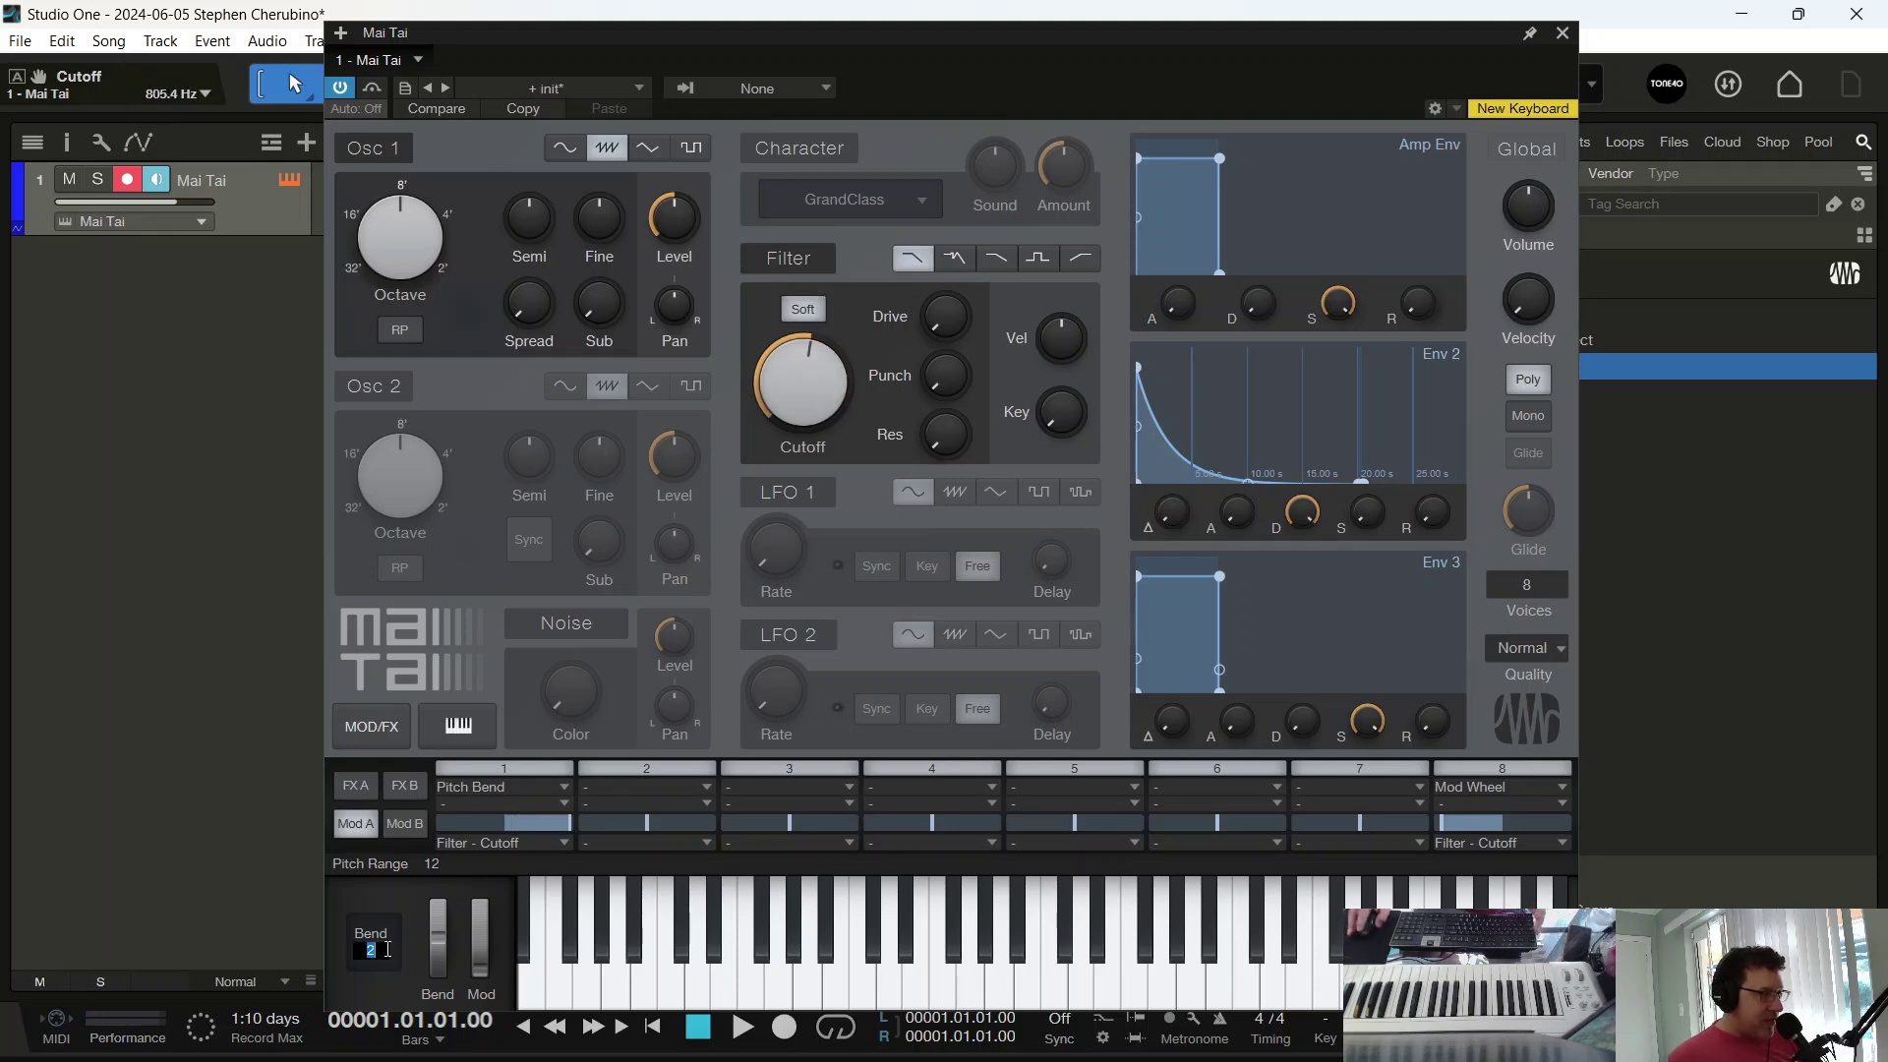
type("24")
key("Return")
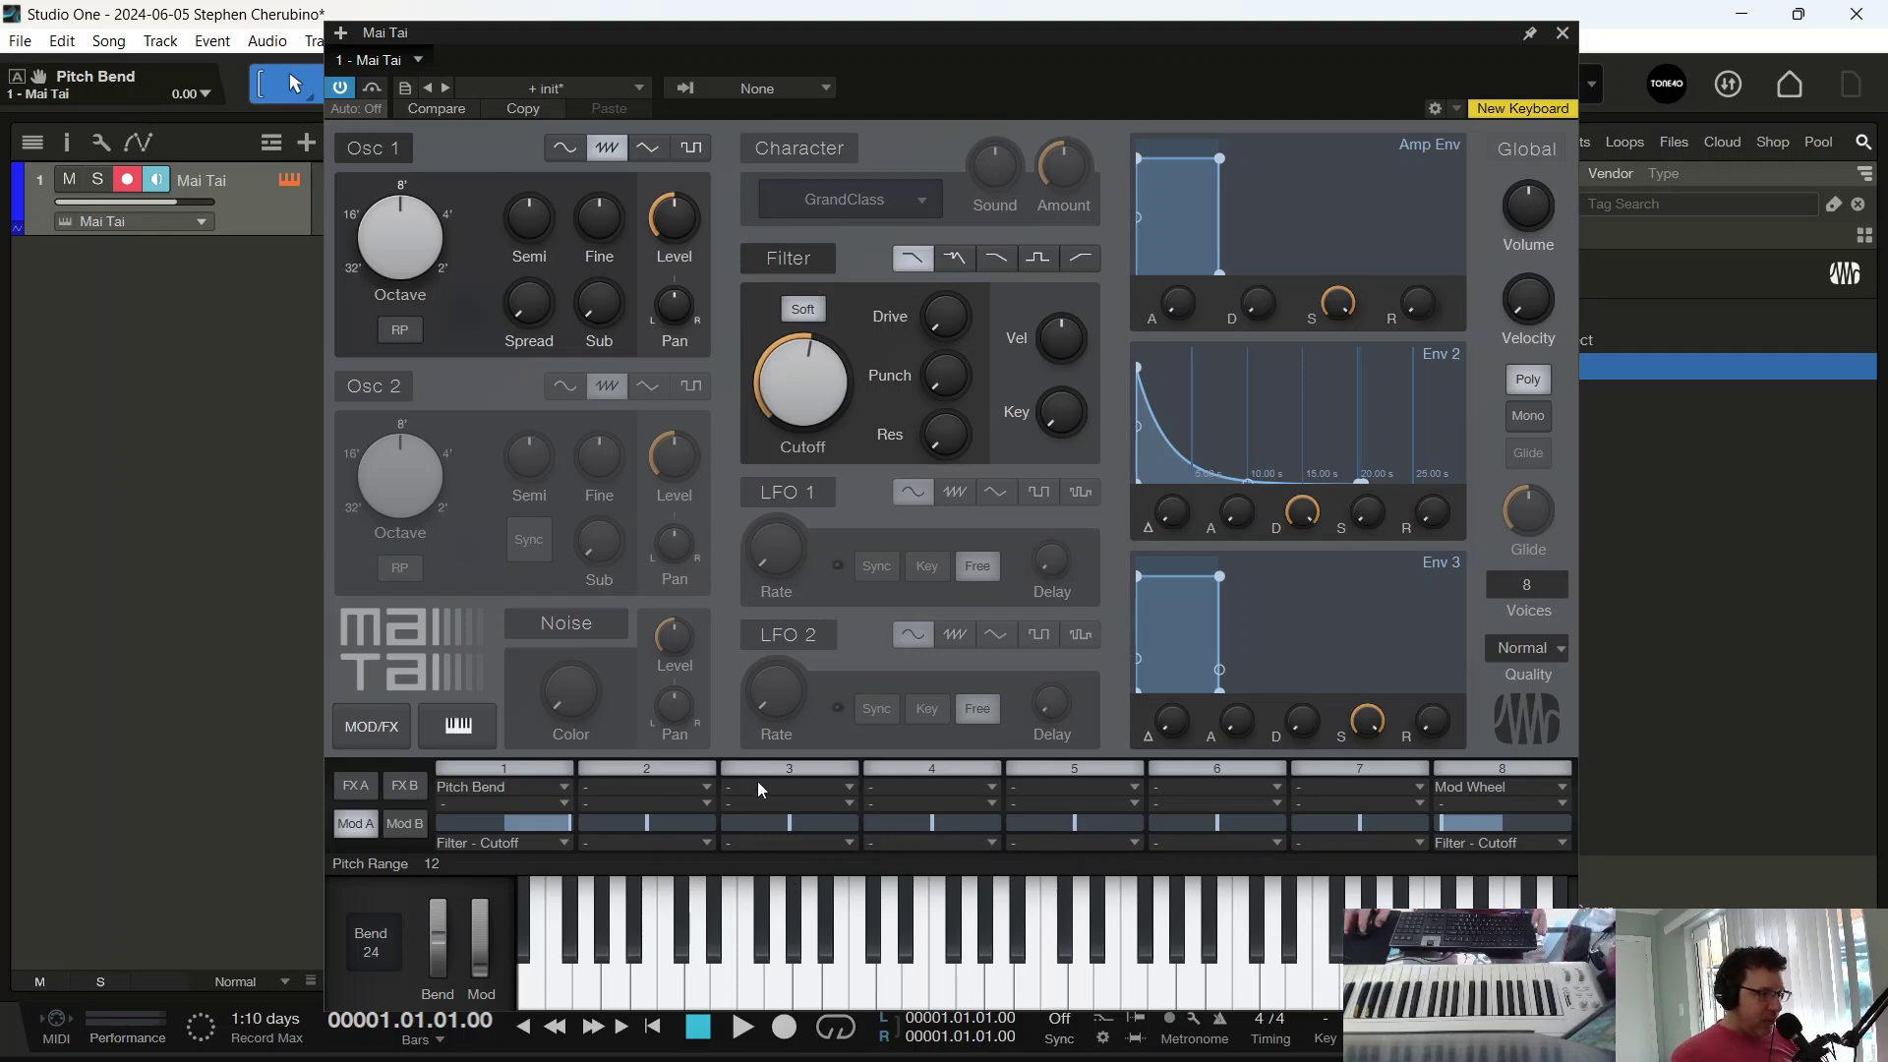
Route Pitch Bend to Filter - Resonance in modulation slot 2 at 100% and raise the filter resonance to about its midpoint
left_click(700, 787)
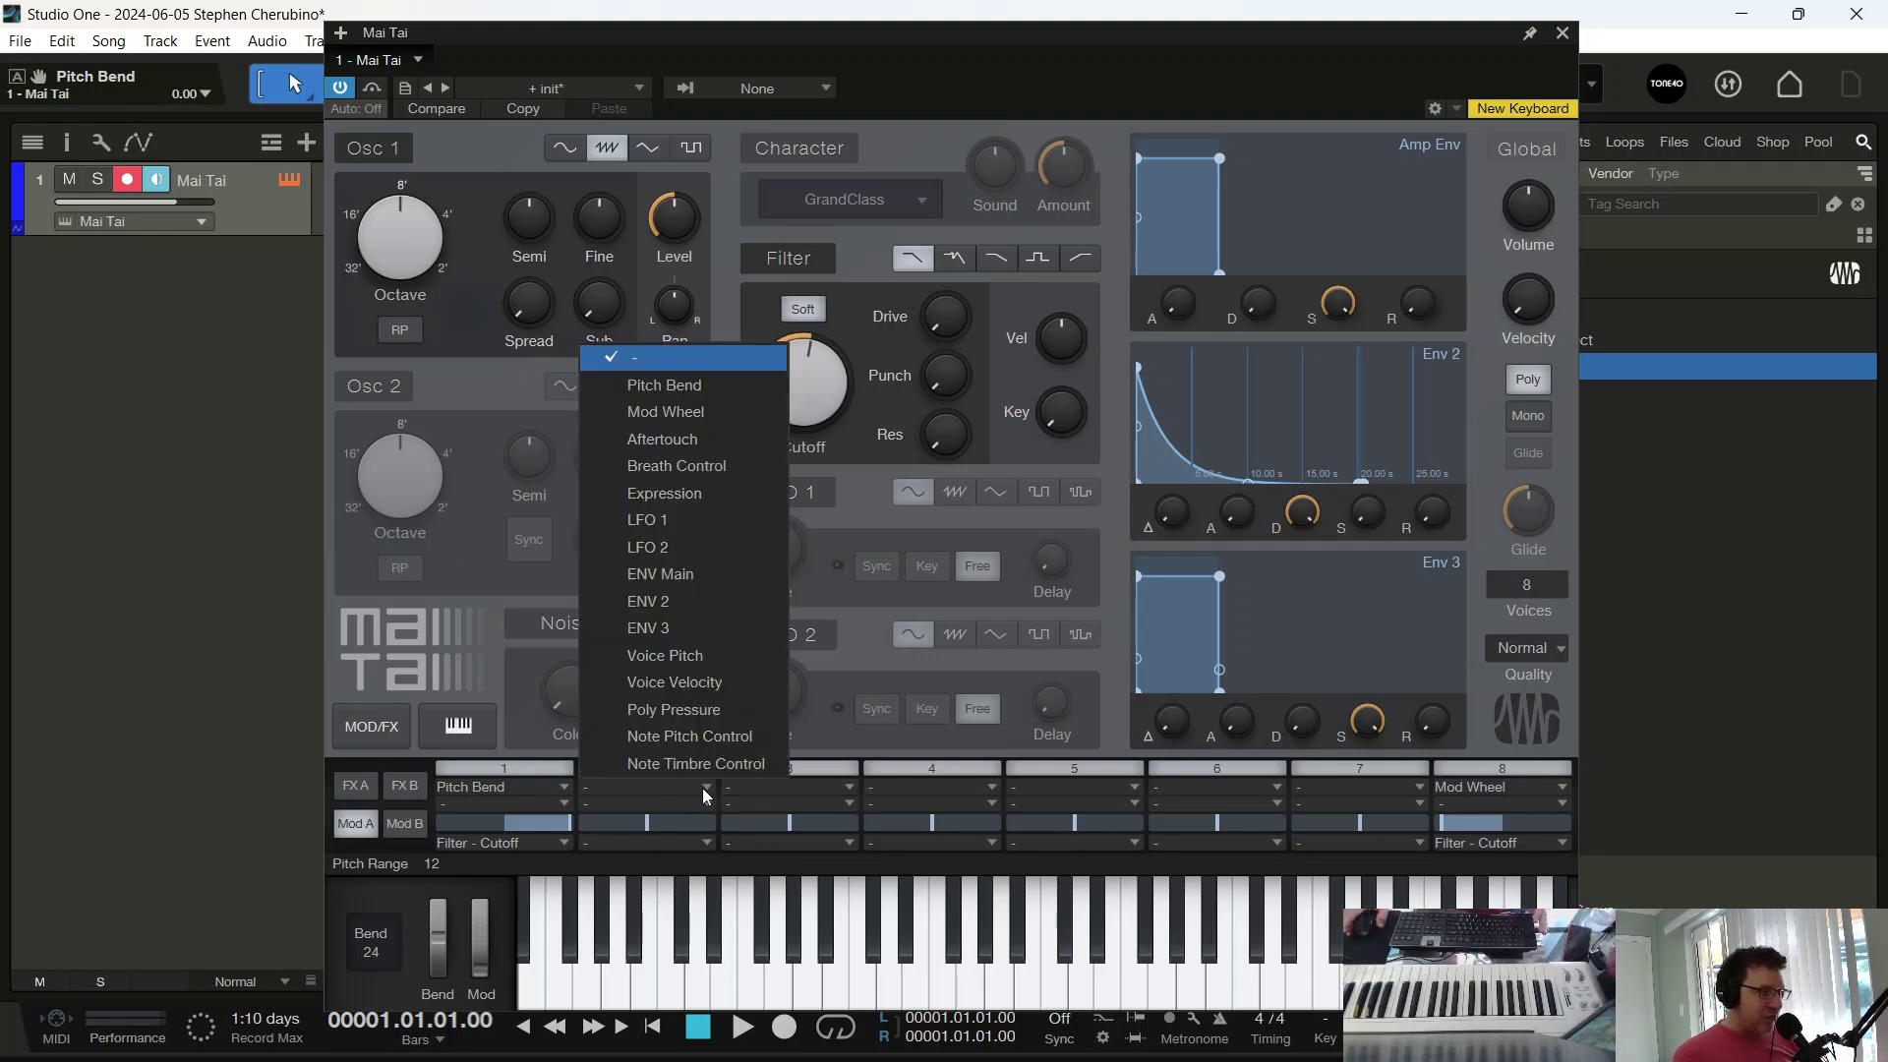
left_click(720, 380)
left_click(700, 844)
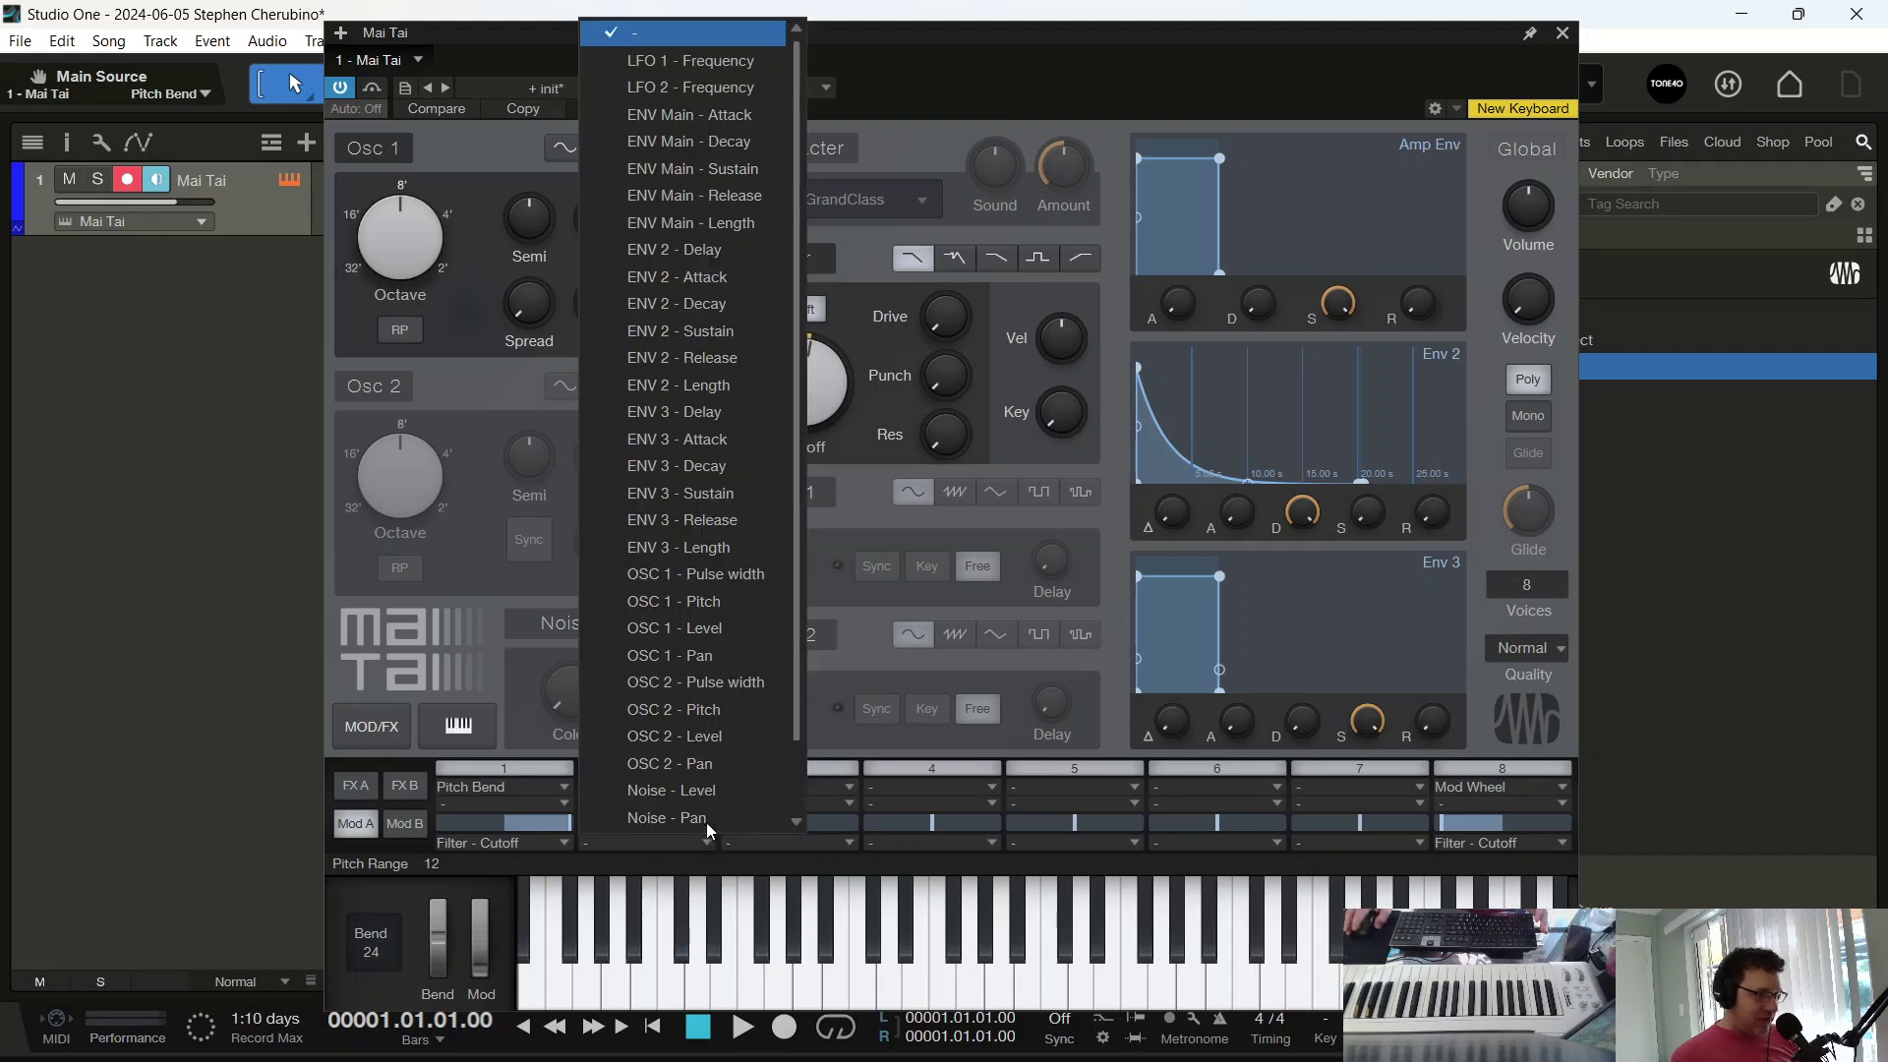
left_click(687, 792)
left_click(696, 951)
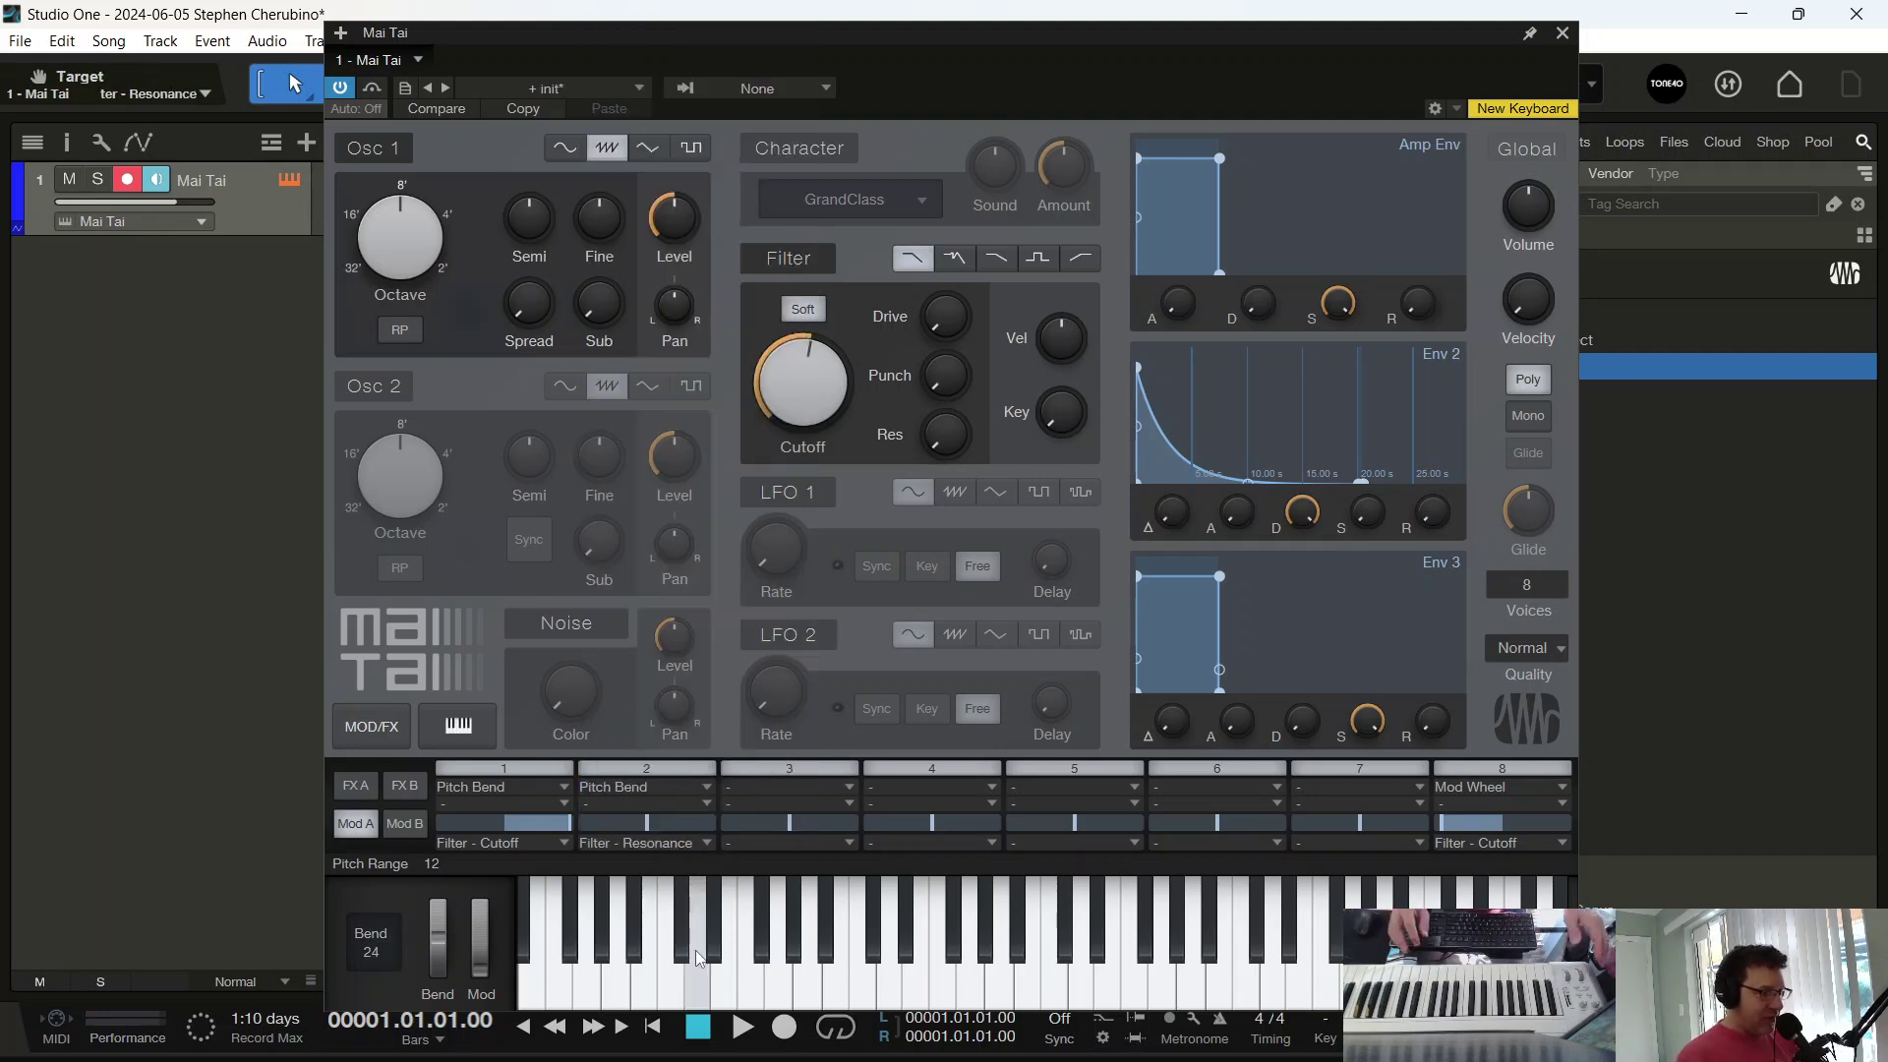
left_click_drag(681, 822, 949, 774)
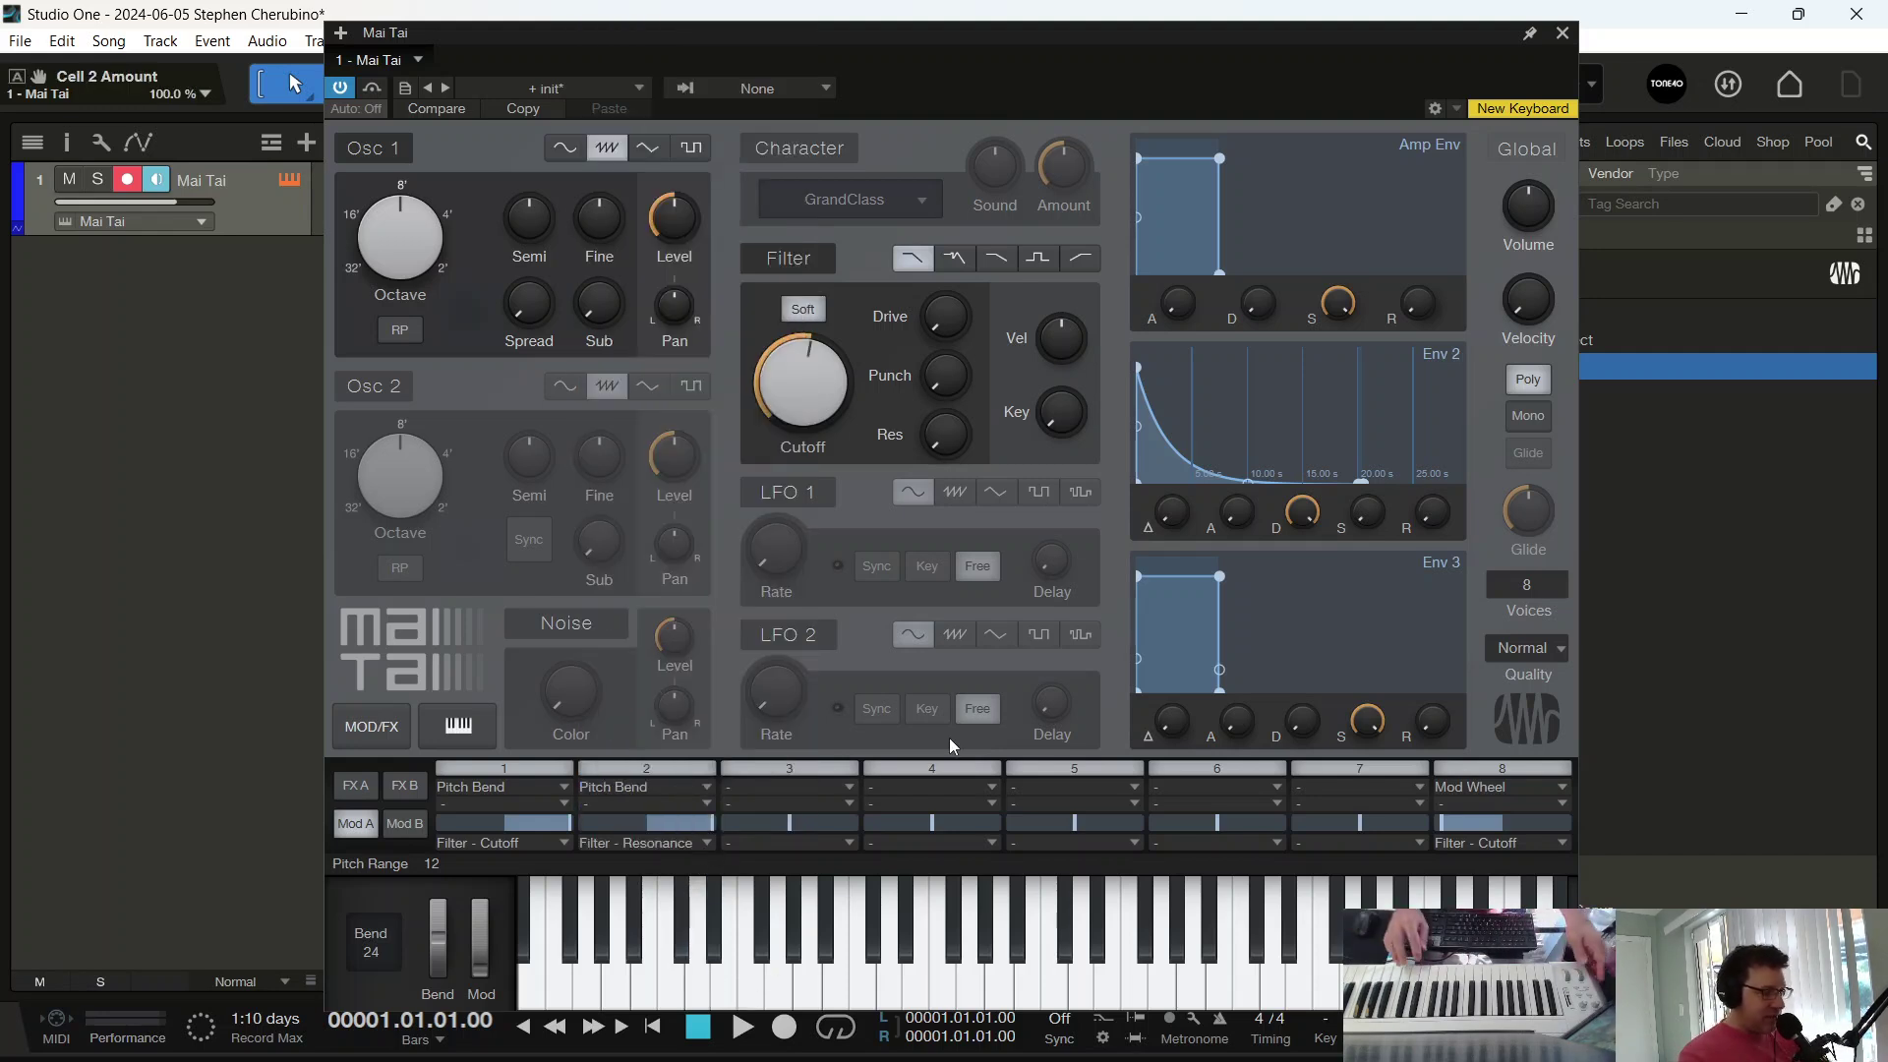
left_click_drag(952, 440, 964, 303)
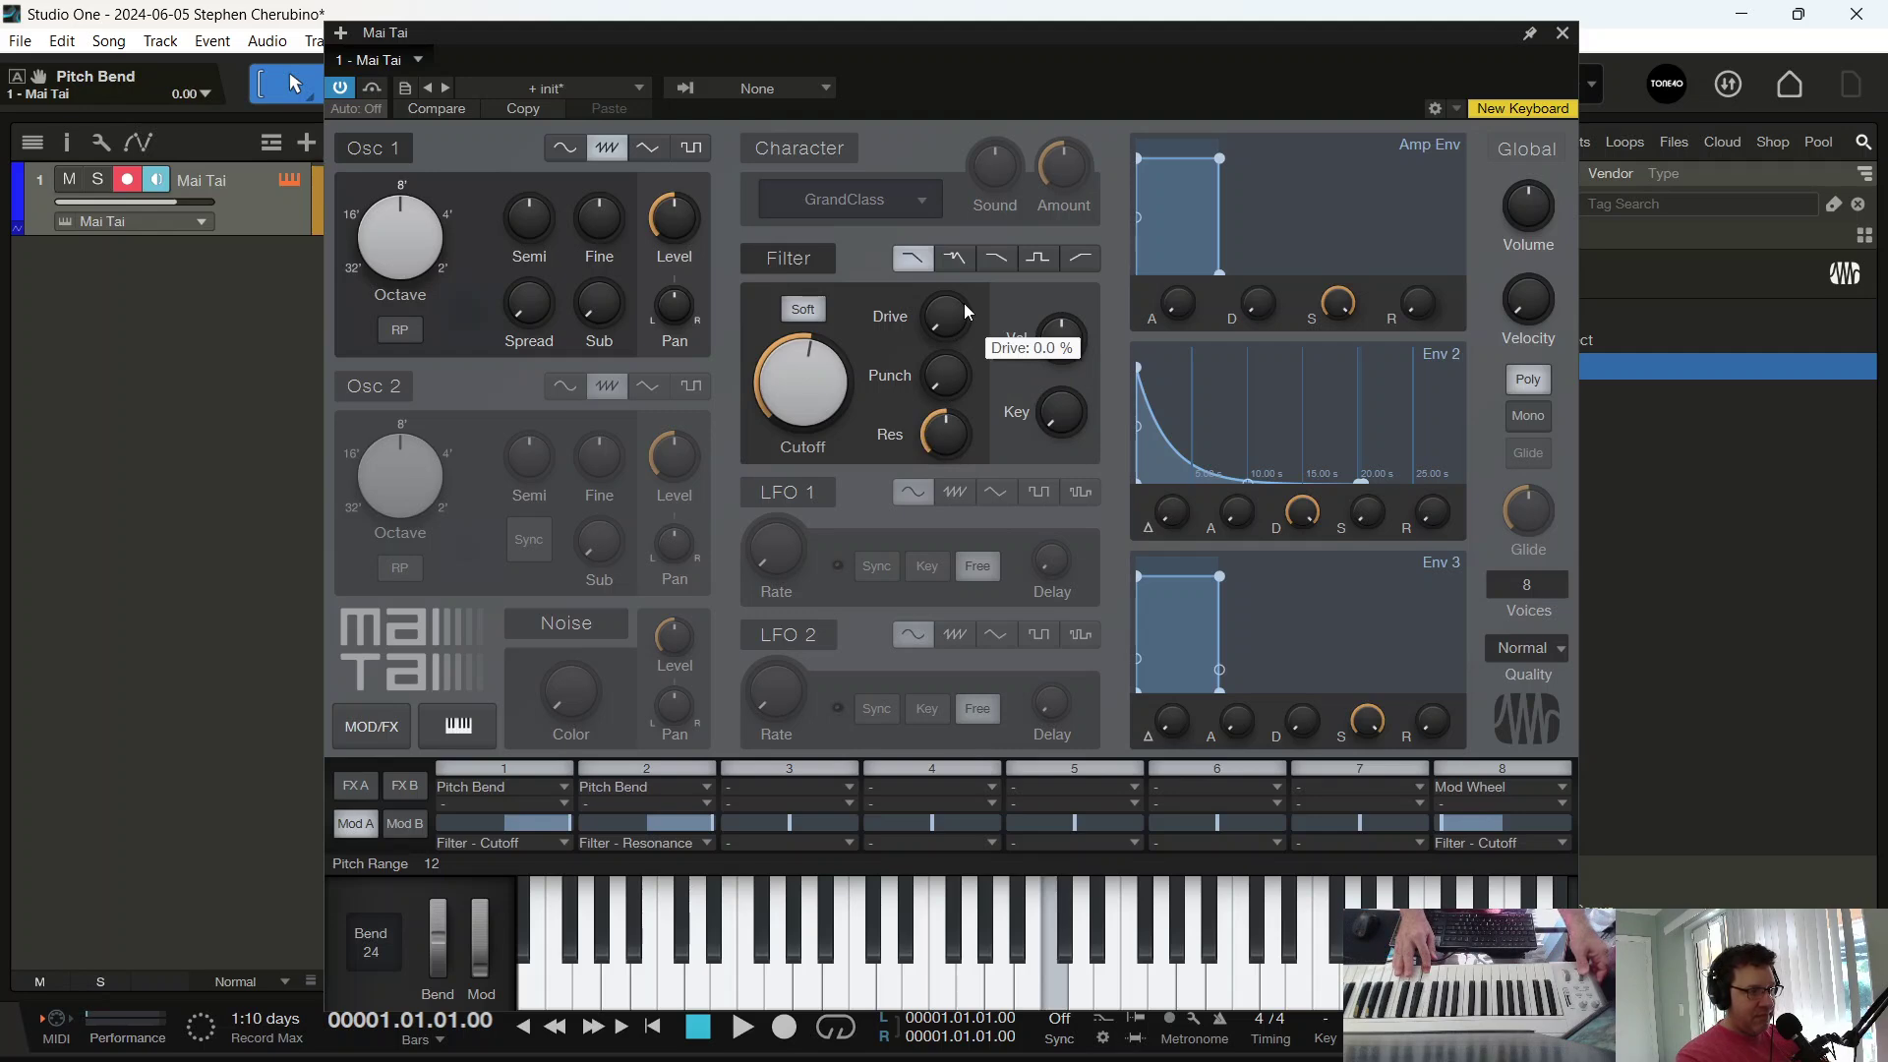
left_click(349, 786)
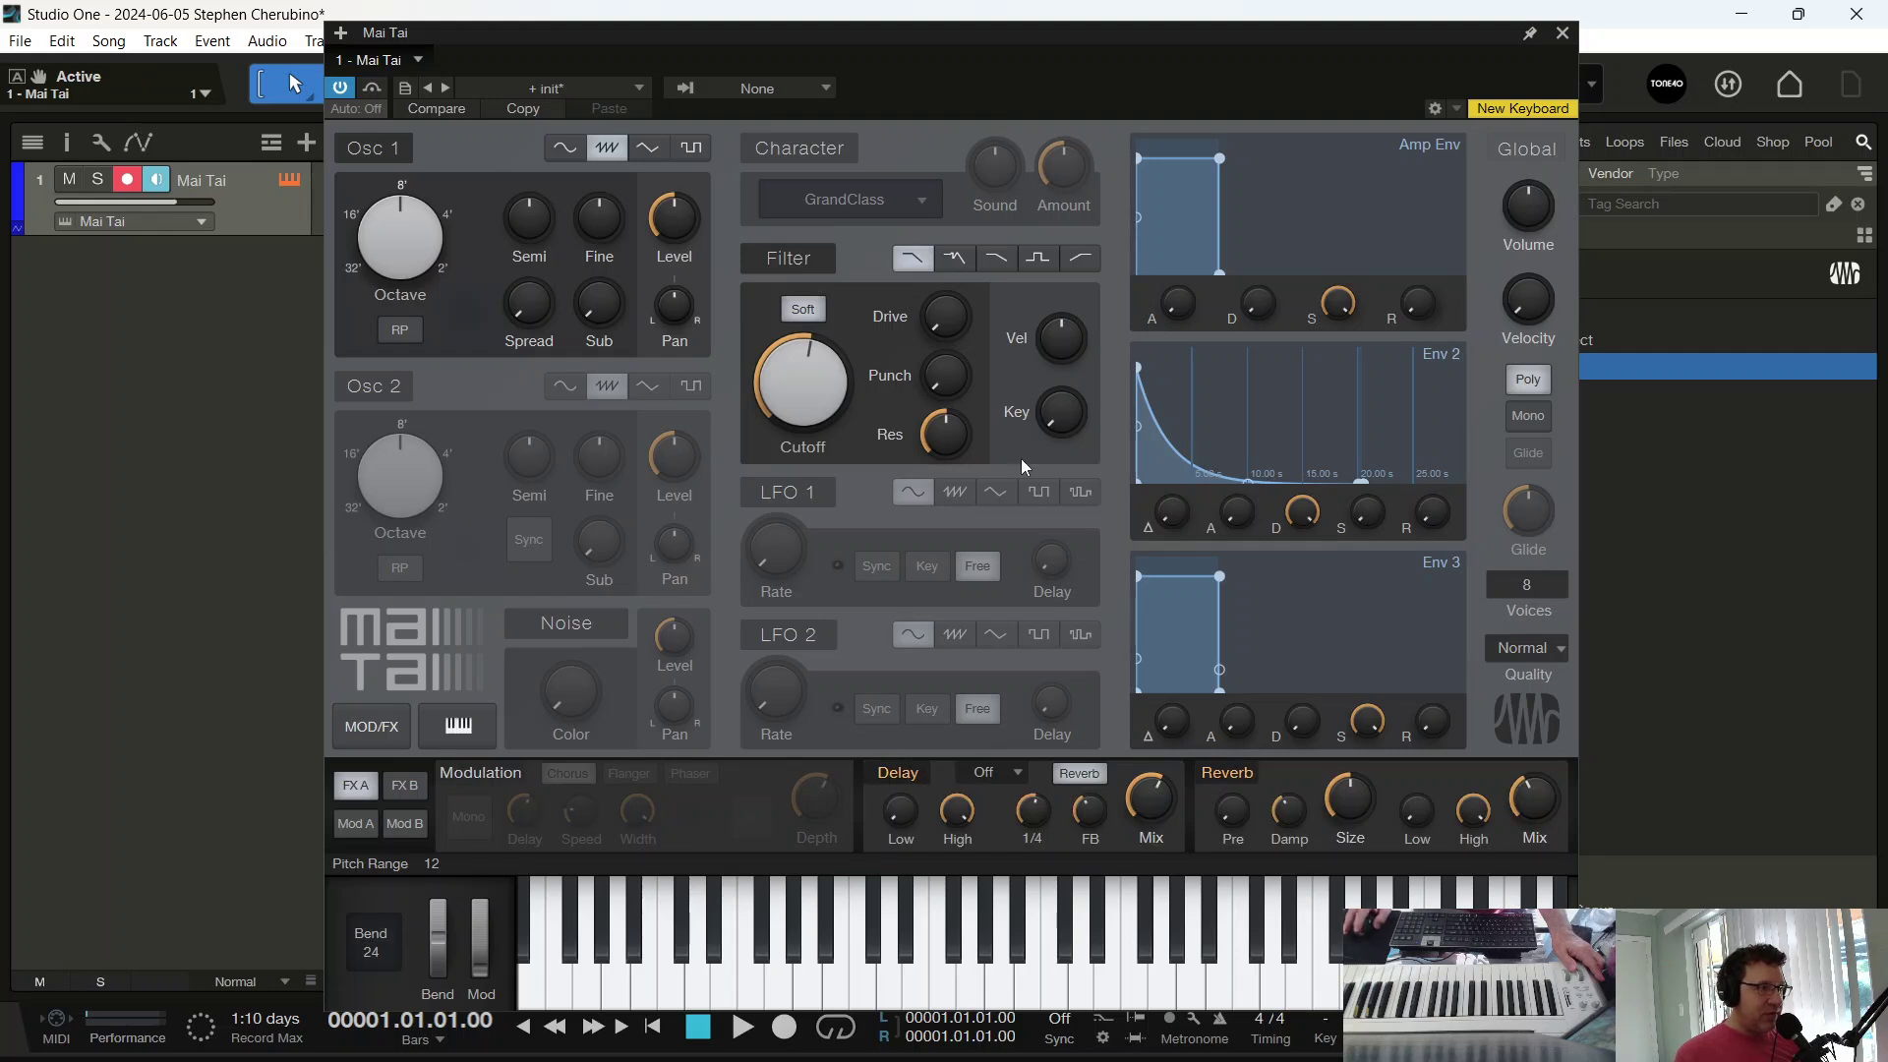
mouse_move(834, 415)
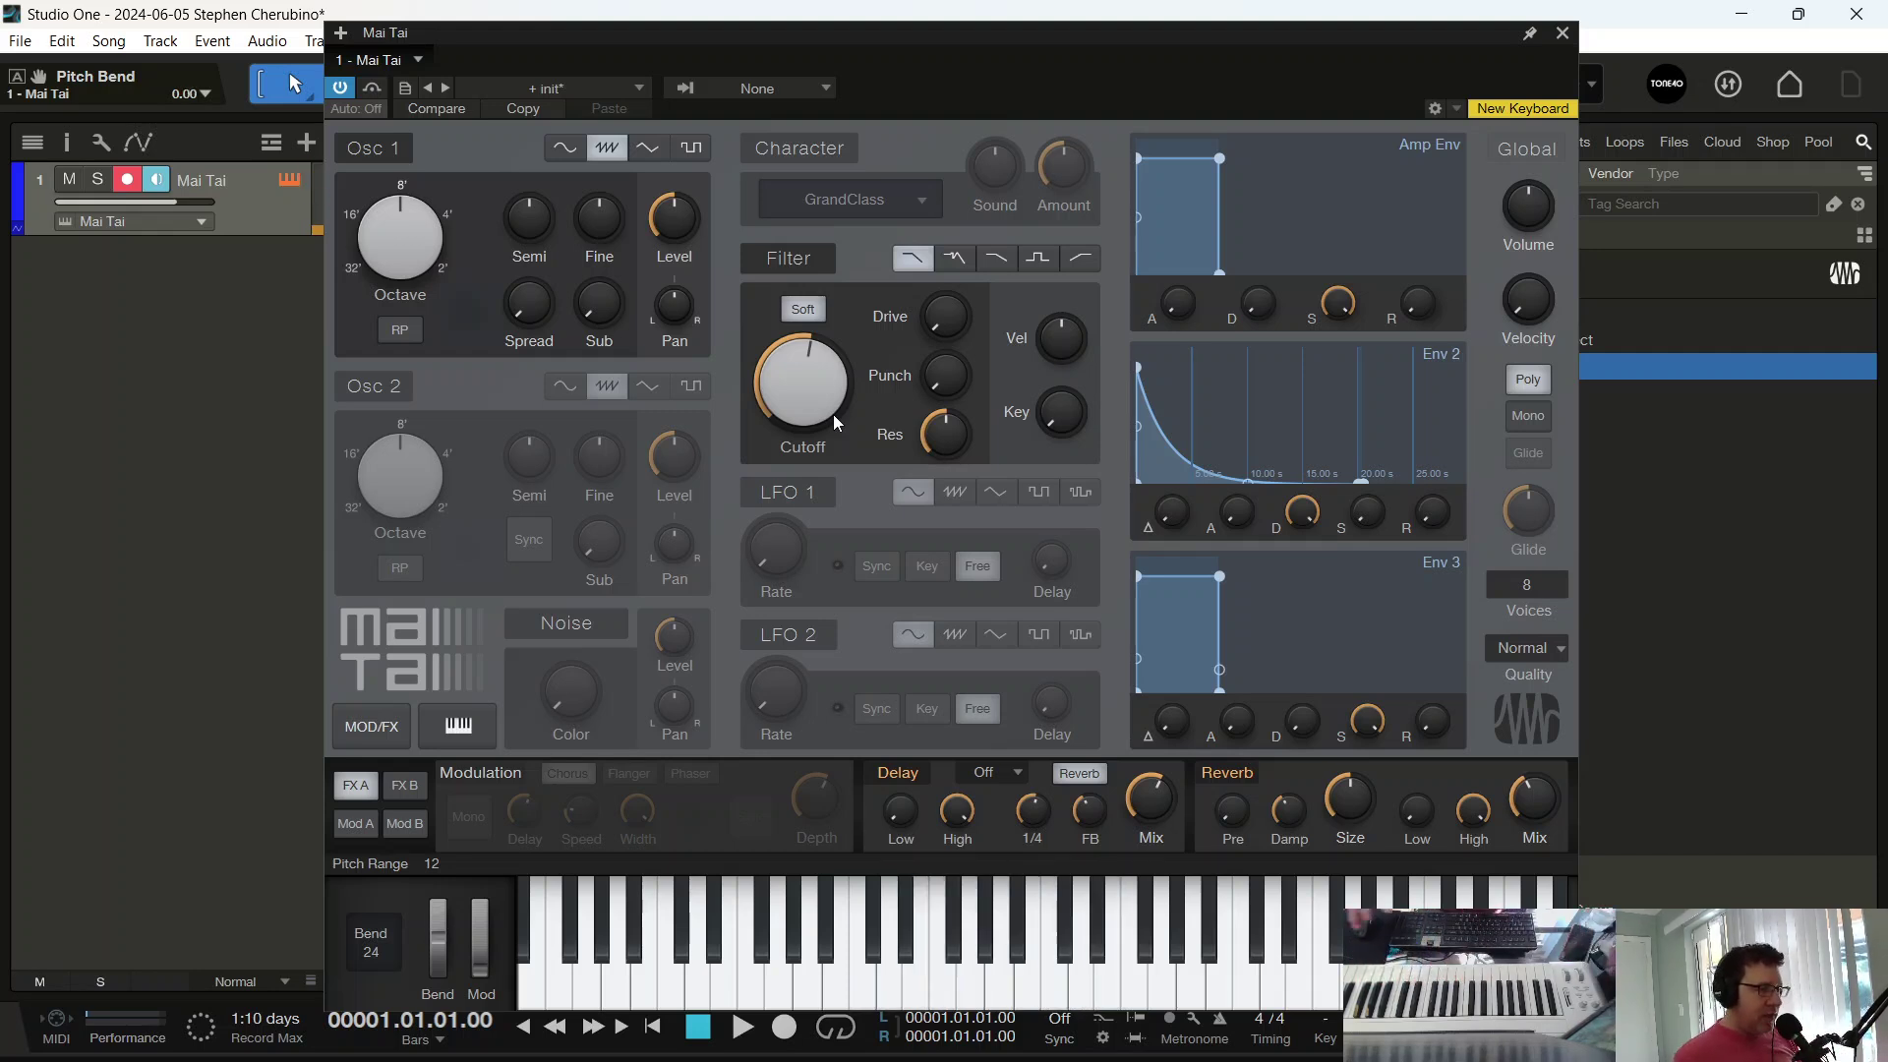
left_click(356, 824)
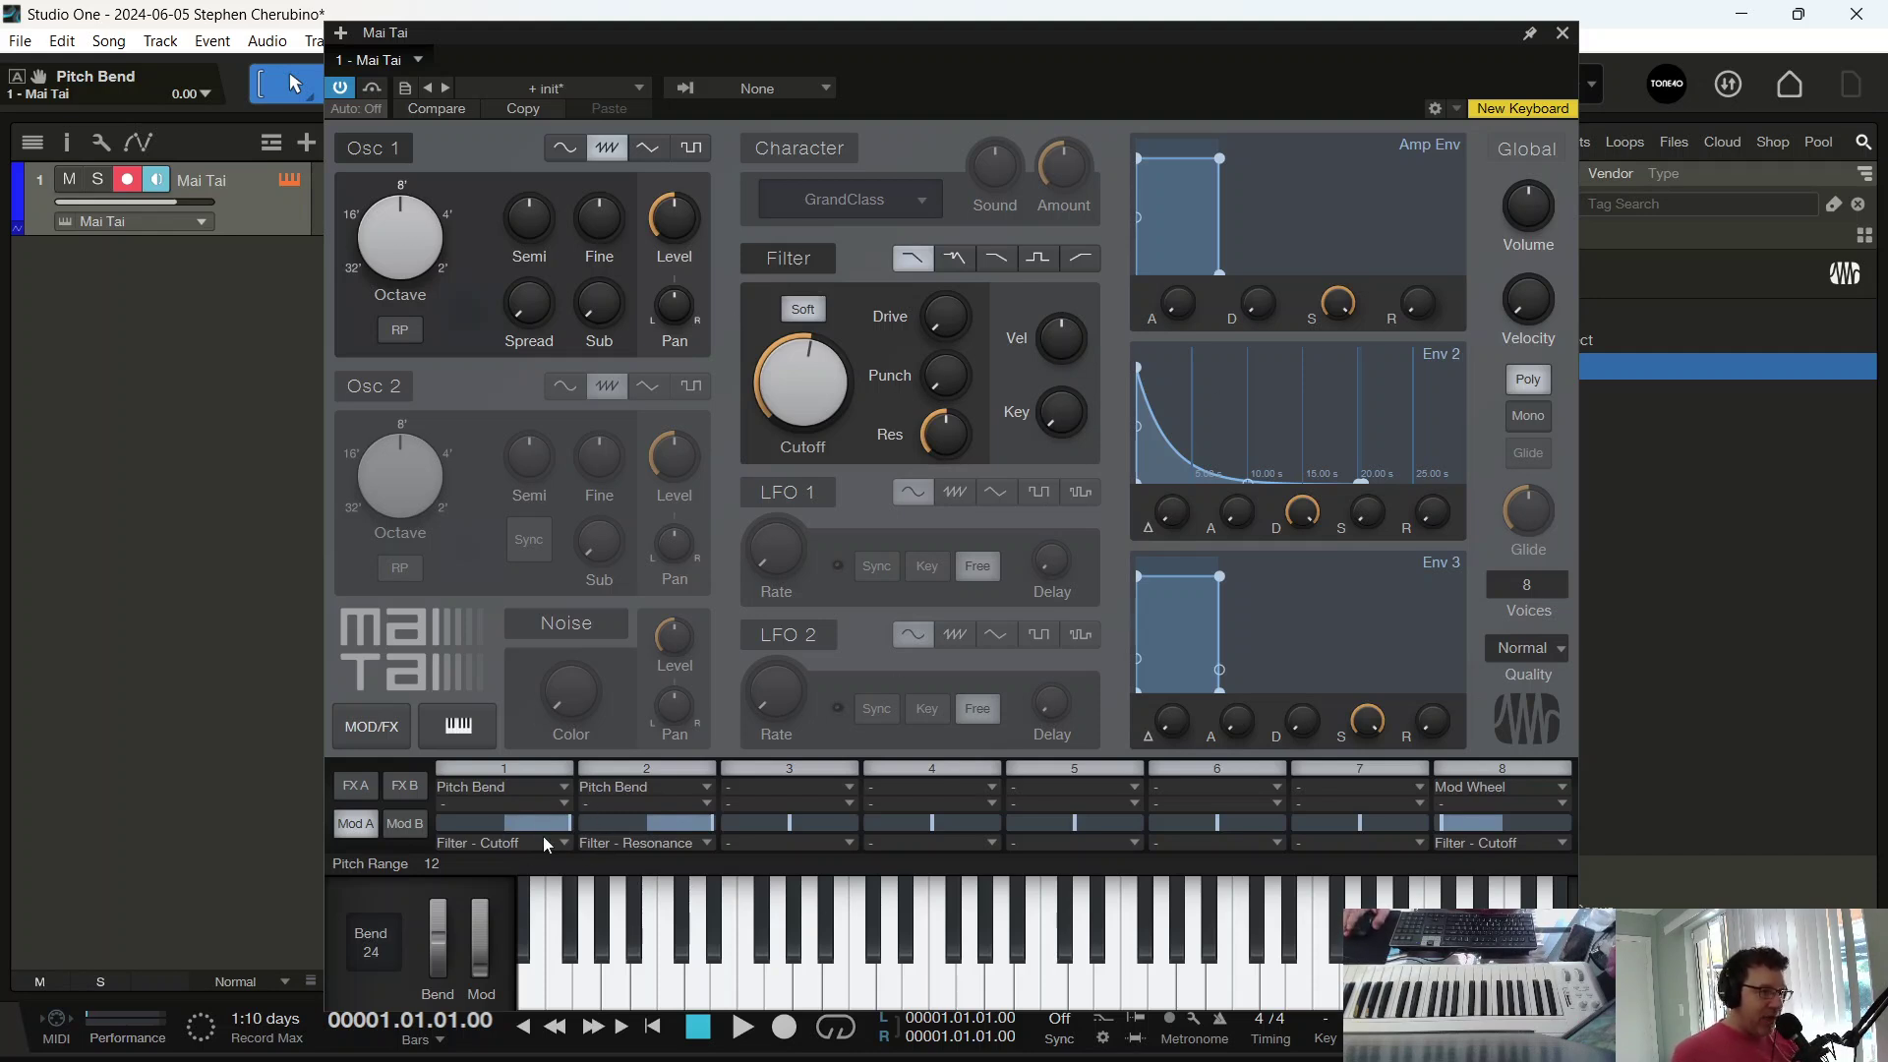
Route Mod Wheel to OSC 1 - Pan in modulation slot 3 with the maximum positive amount
left_click(841, 792)
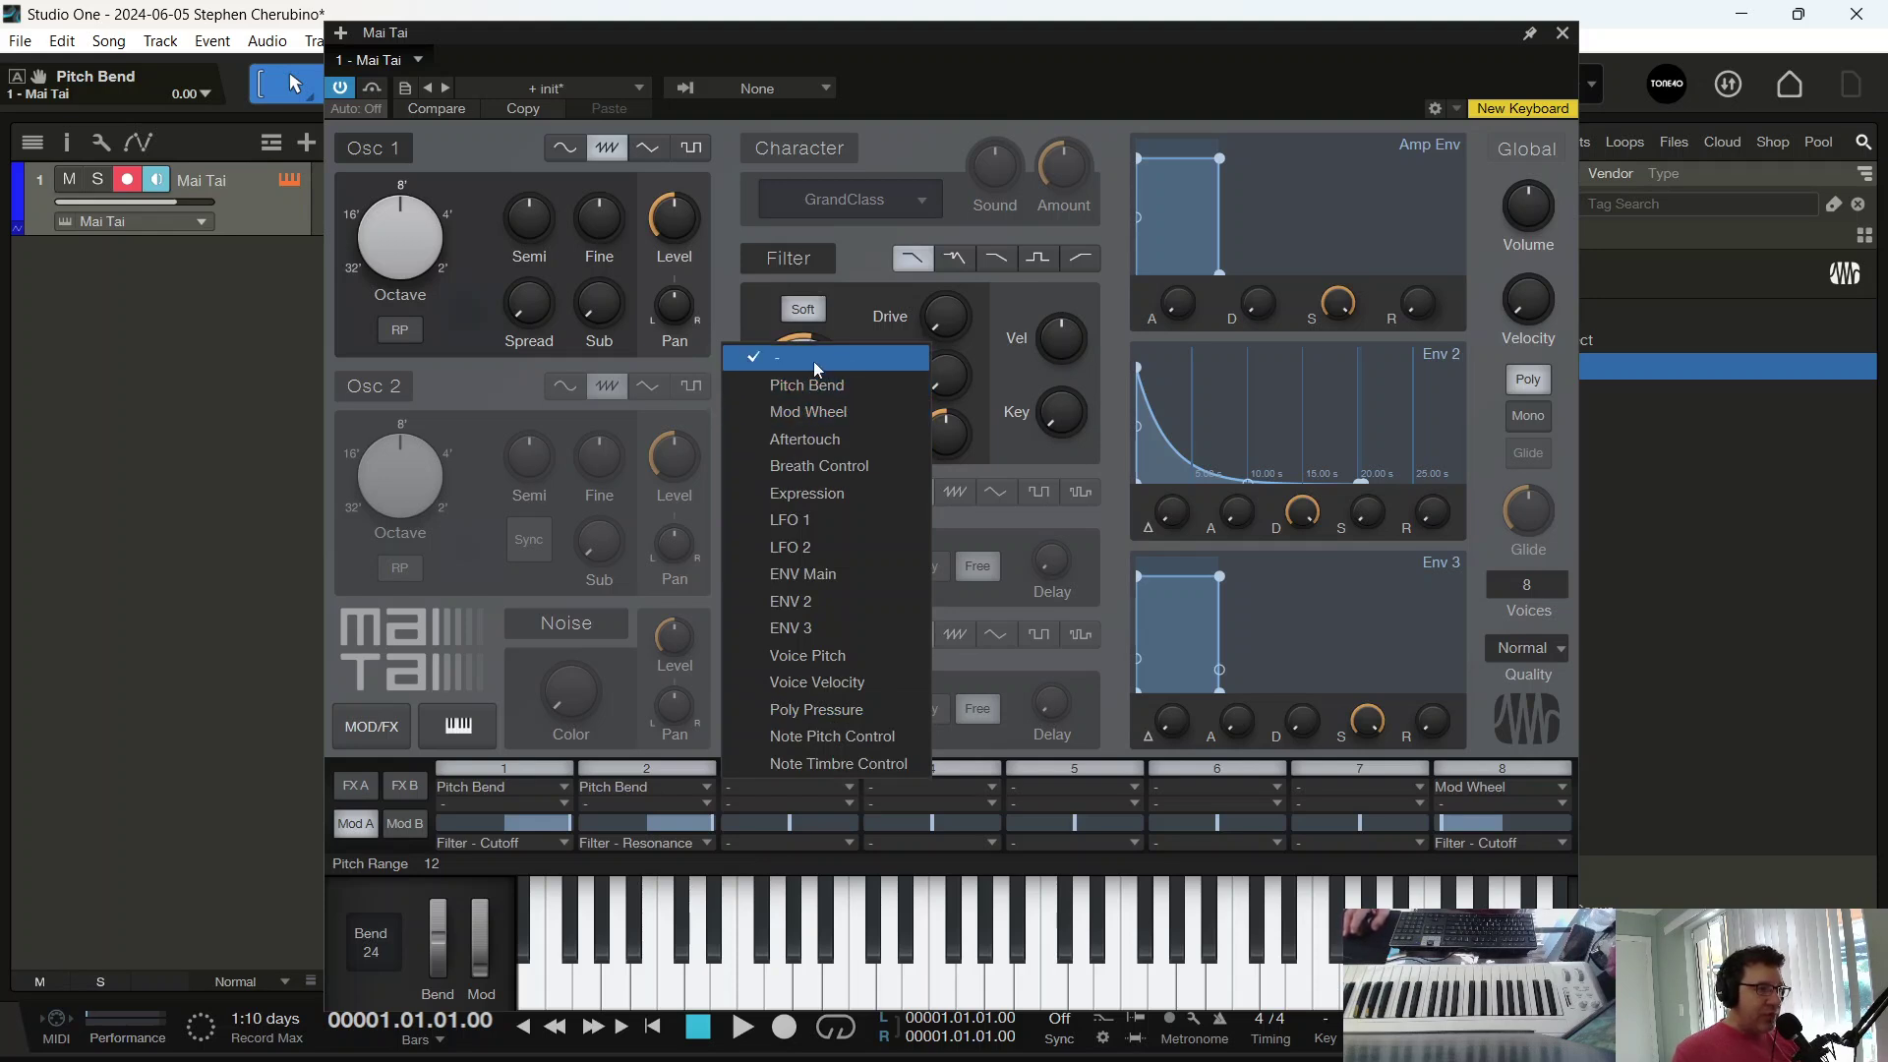
left_click(840, 411)
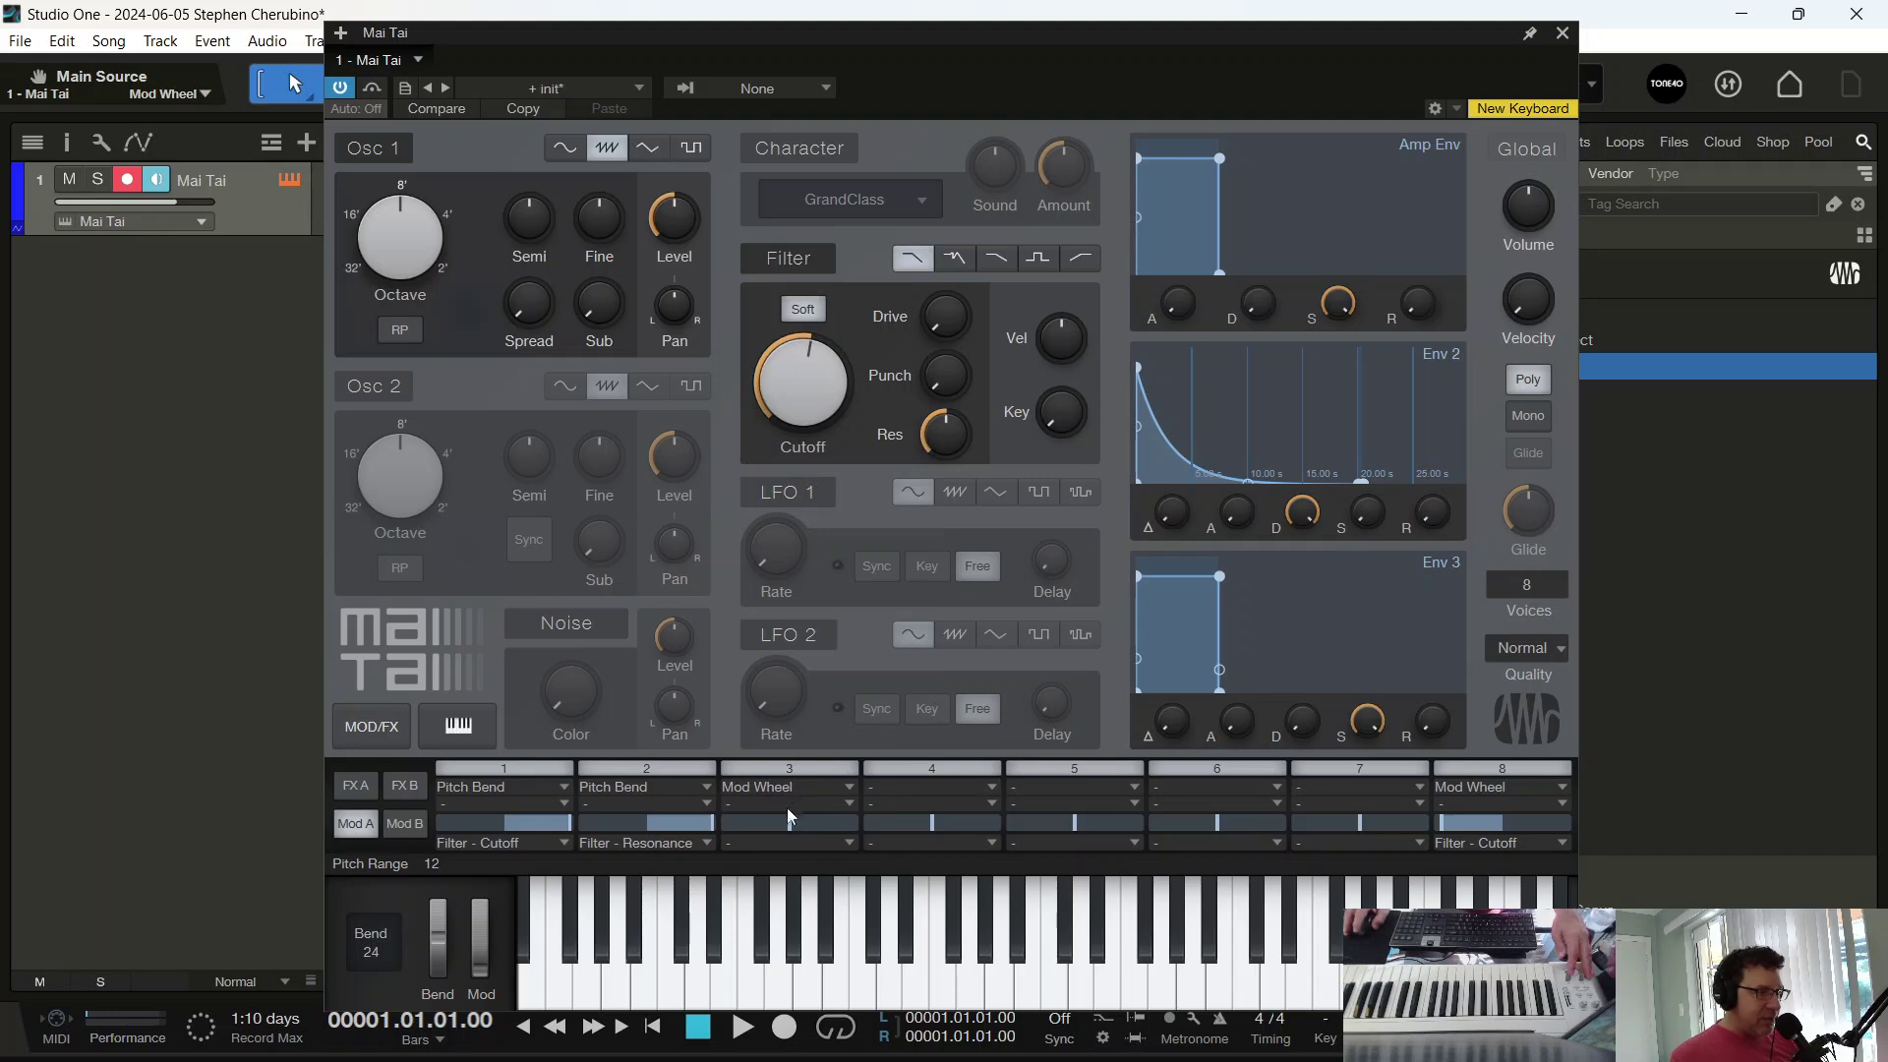
left_click(805, 844)
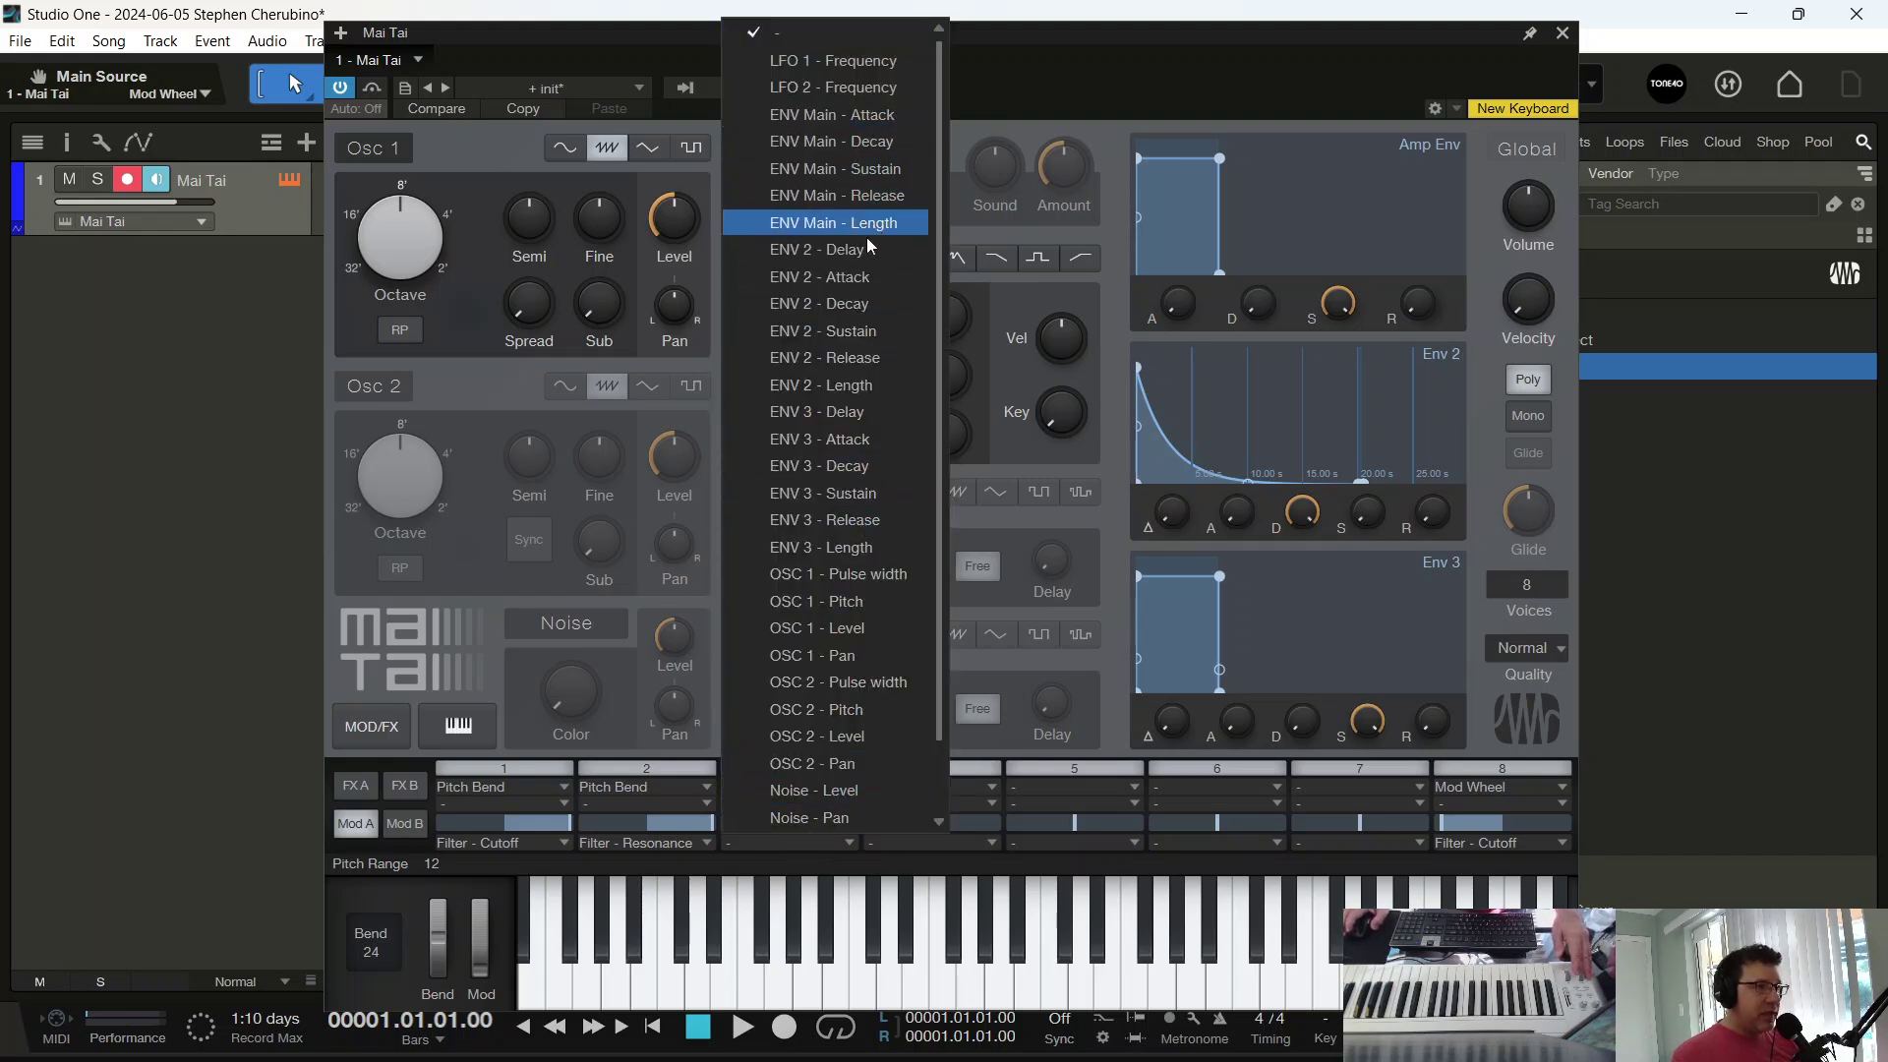
scroll(841, 432, "down", 1)
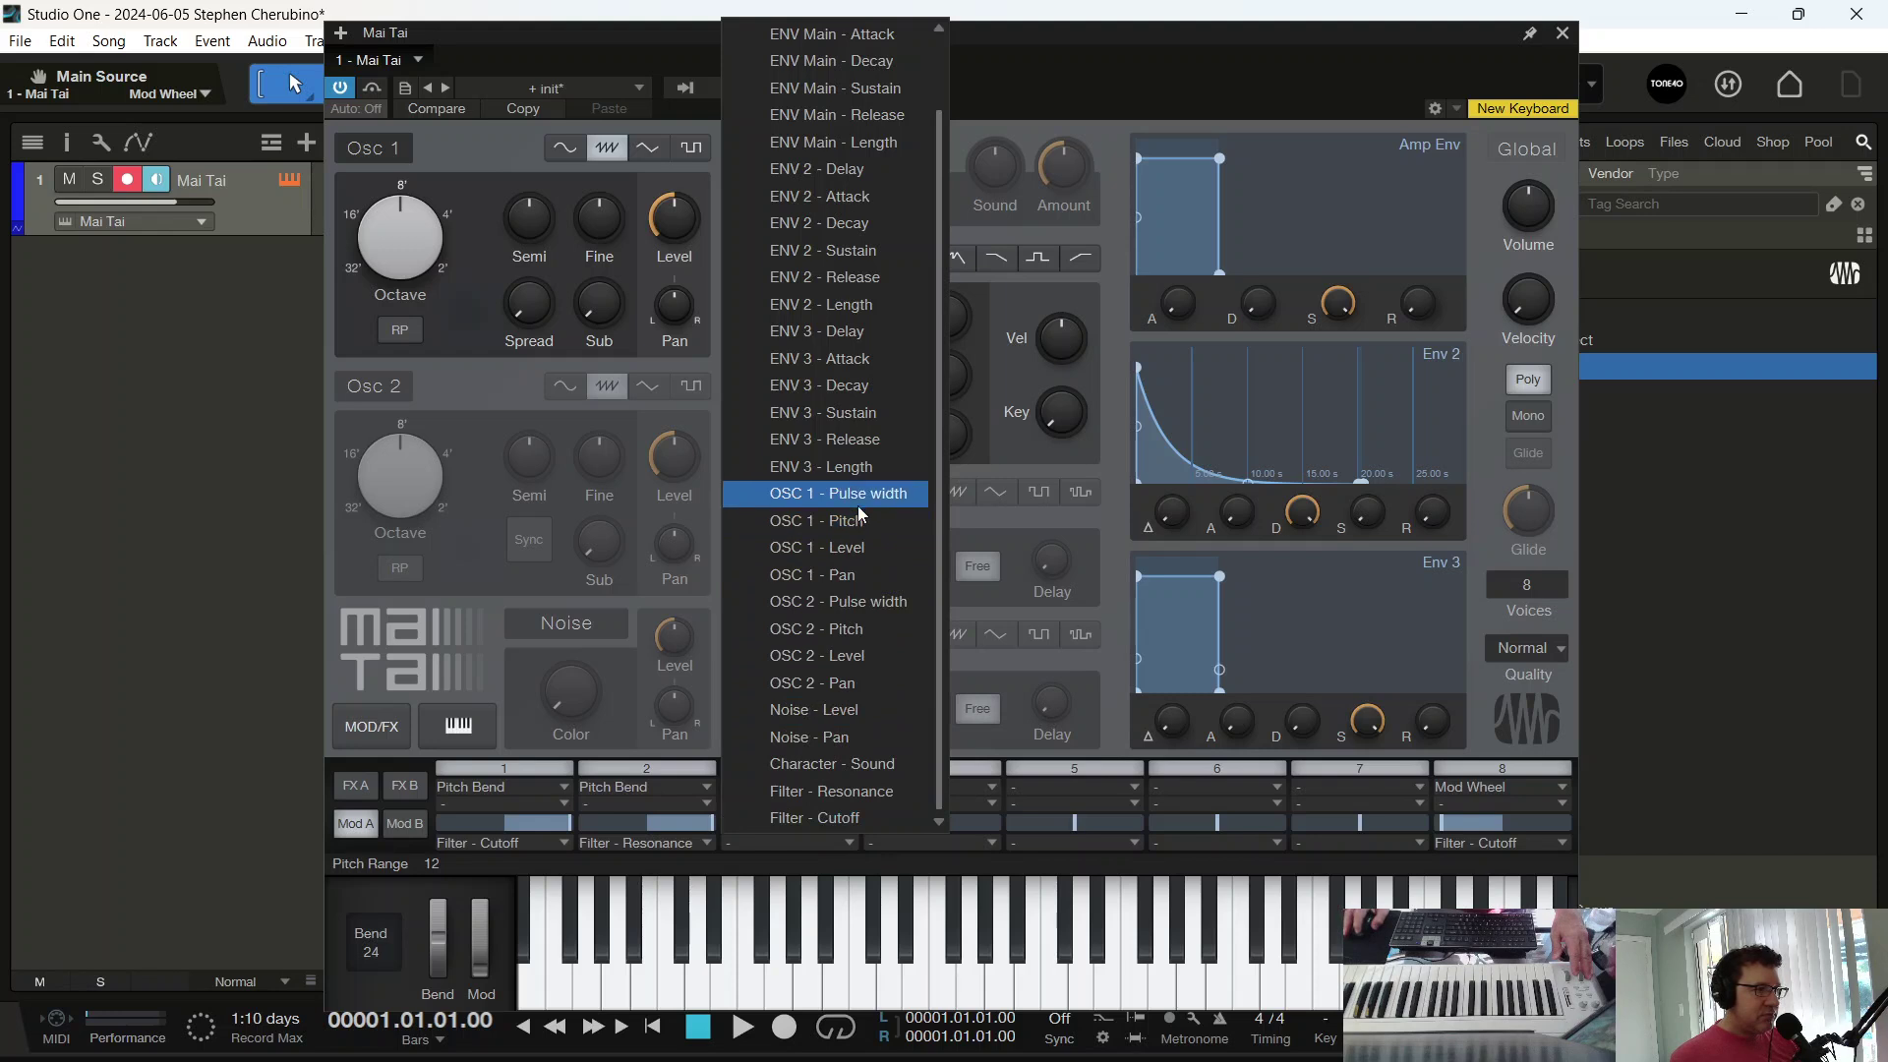
left_click(843, 575)
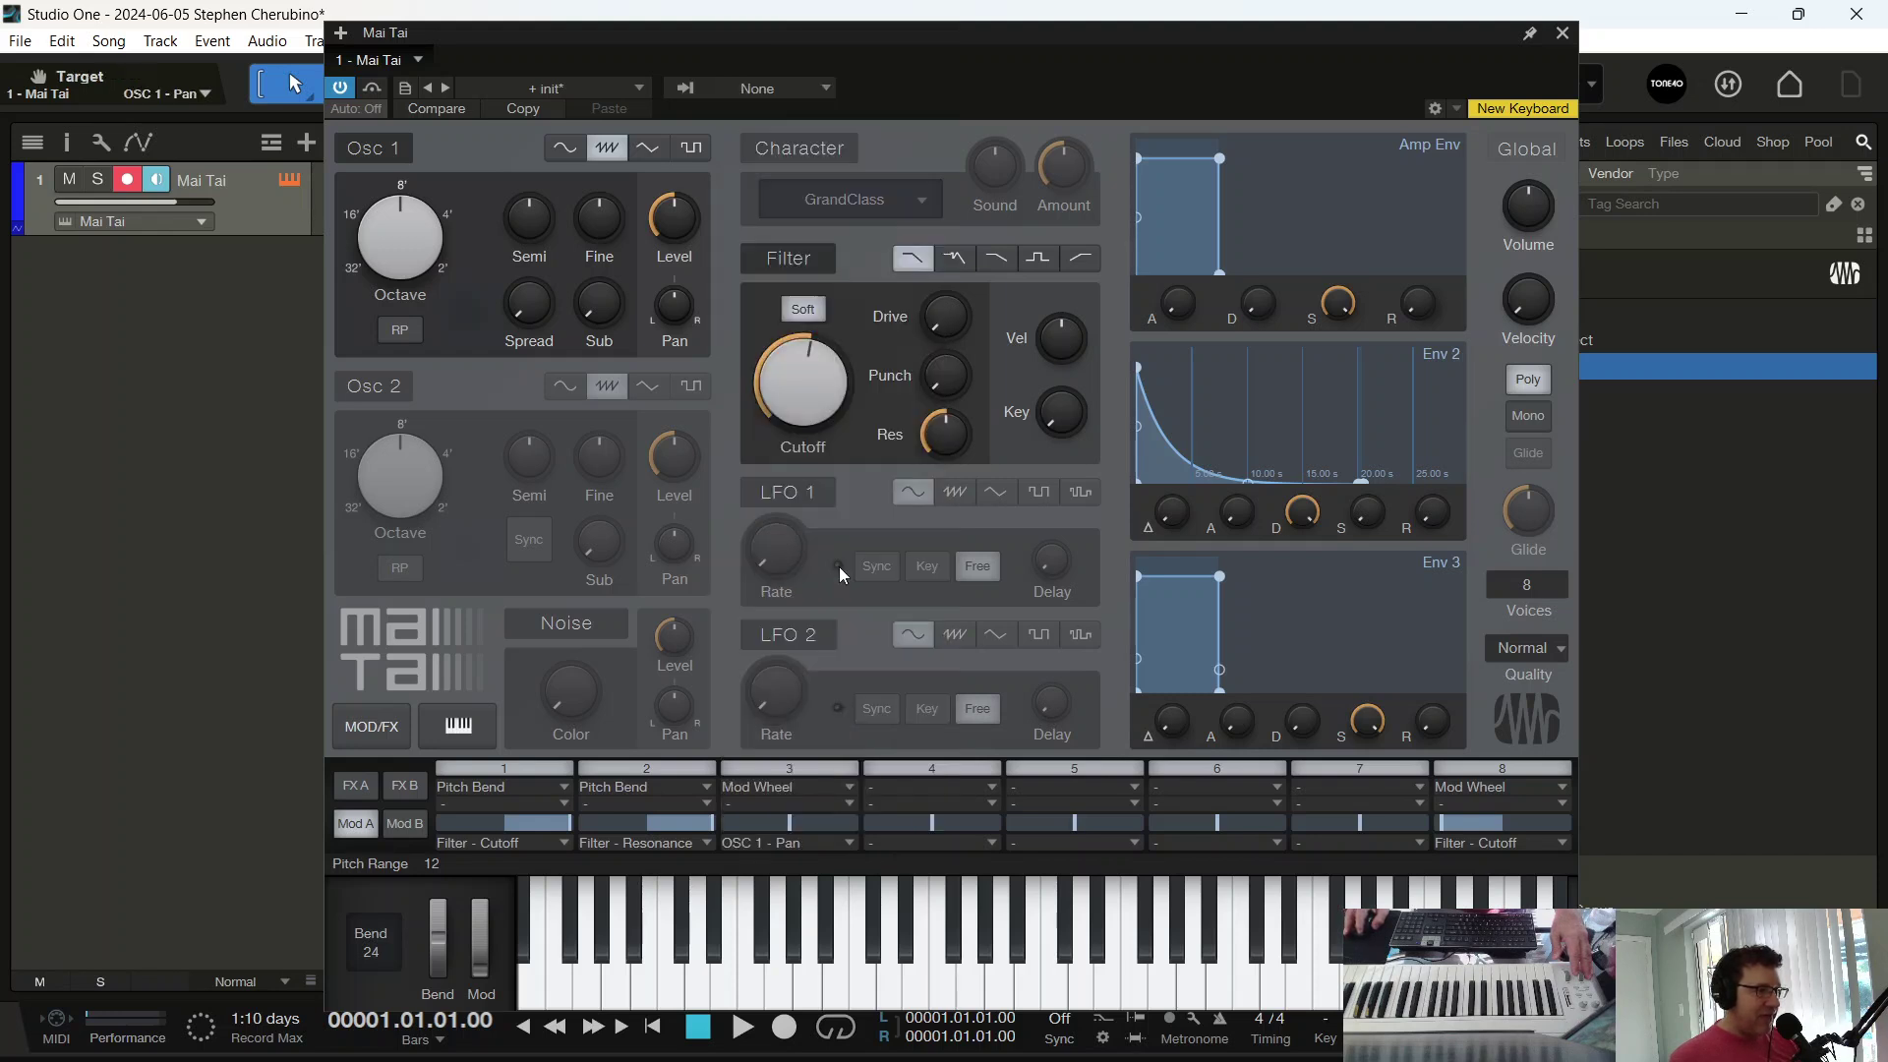
left_click_drag(800, 815, 928, 810)
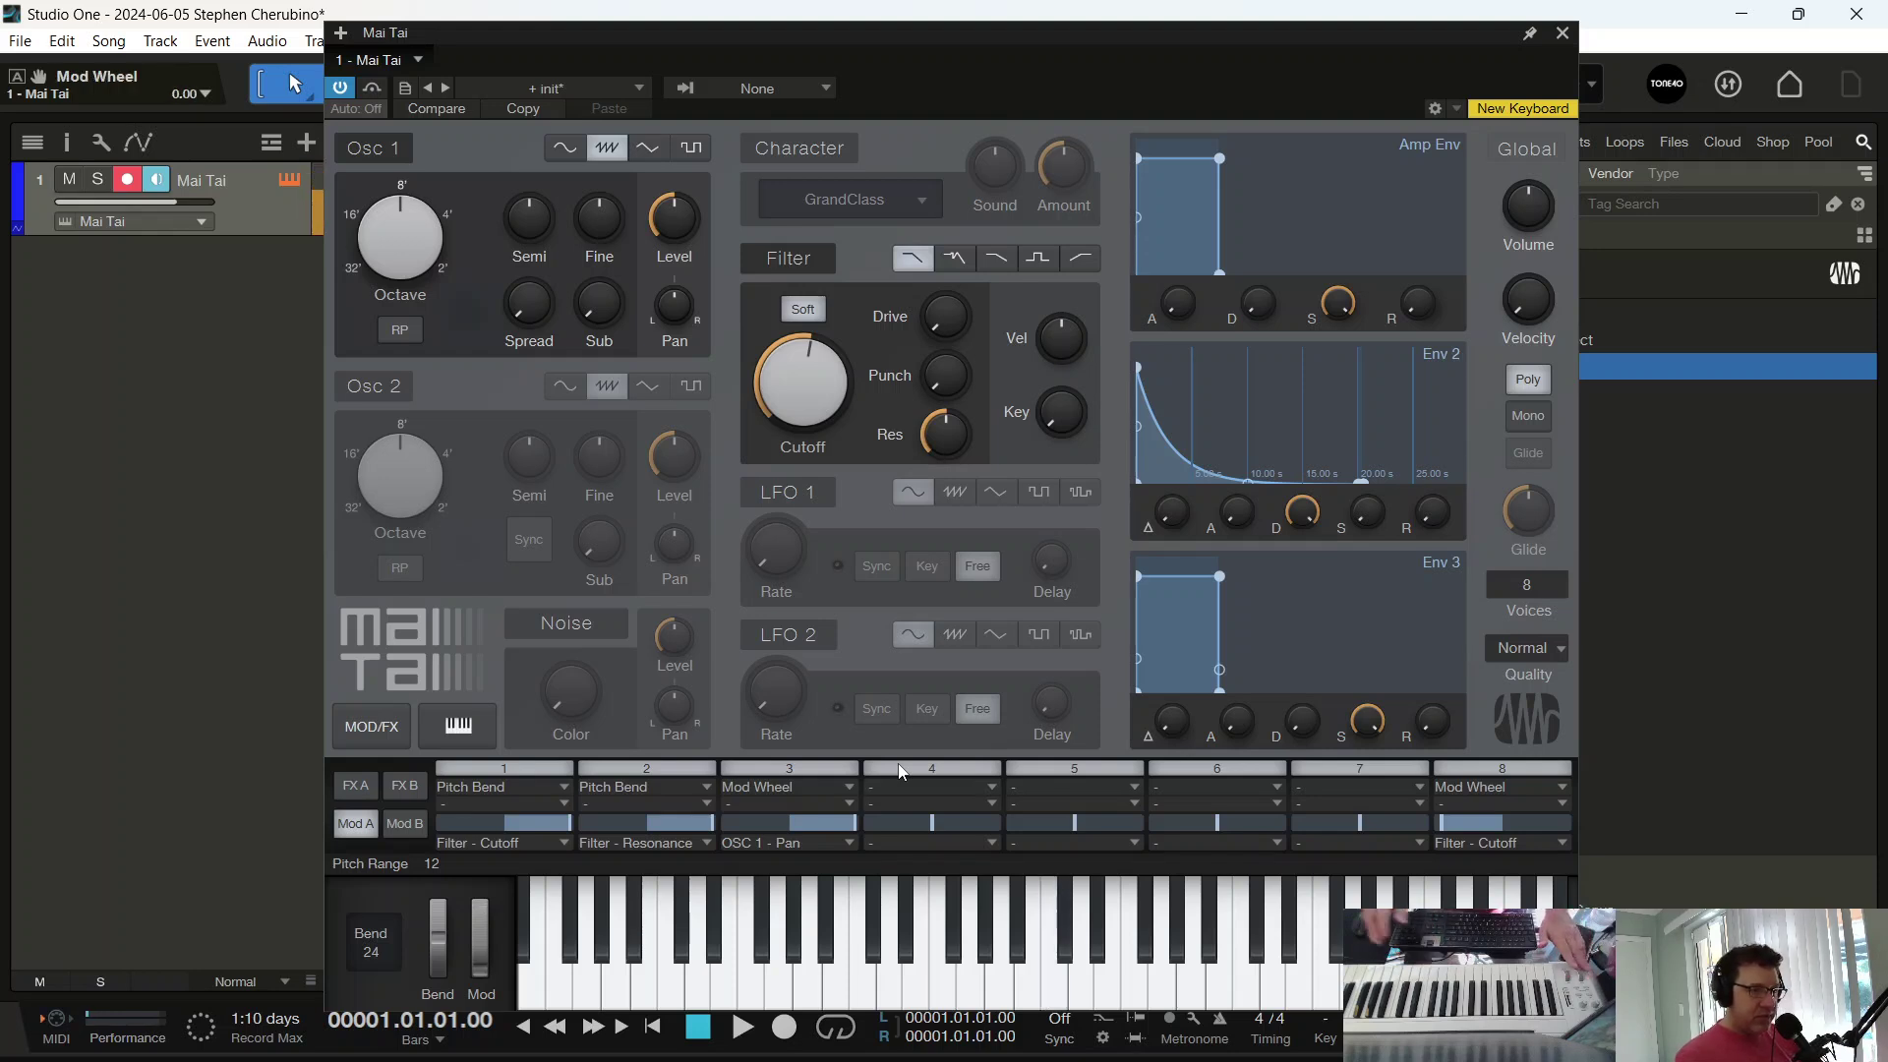
Clear the Mod Wheel source from modulation slot 8 and set slot 3's amount to the maximum negative value
left_click(1495, 788)
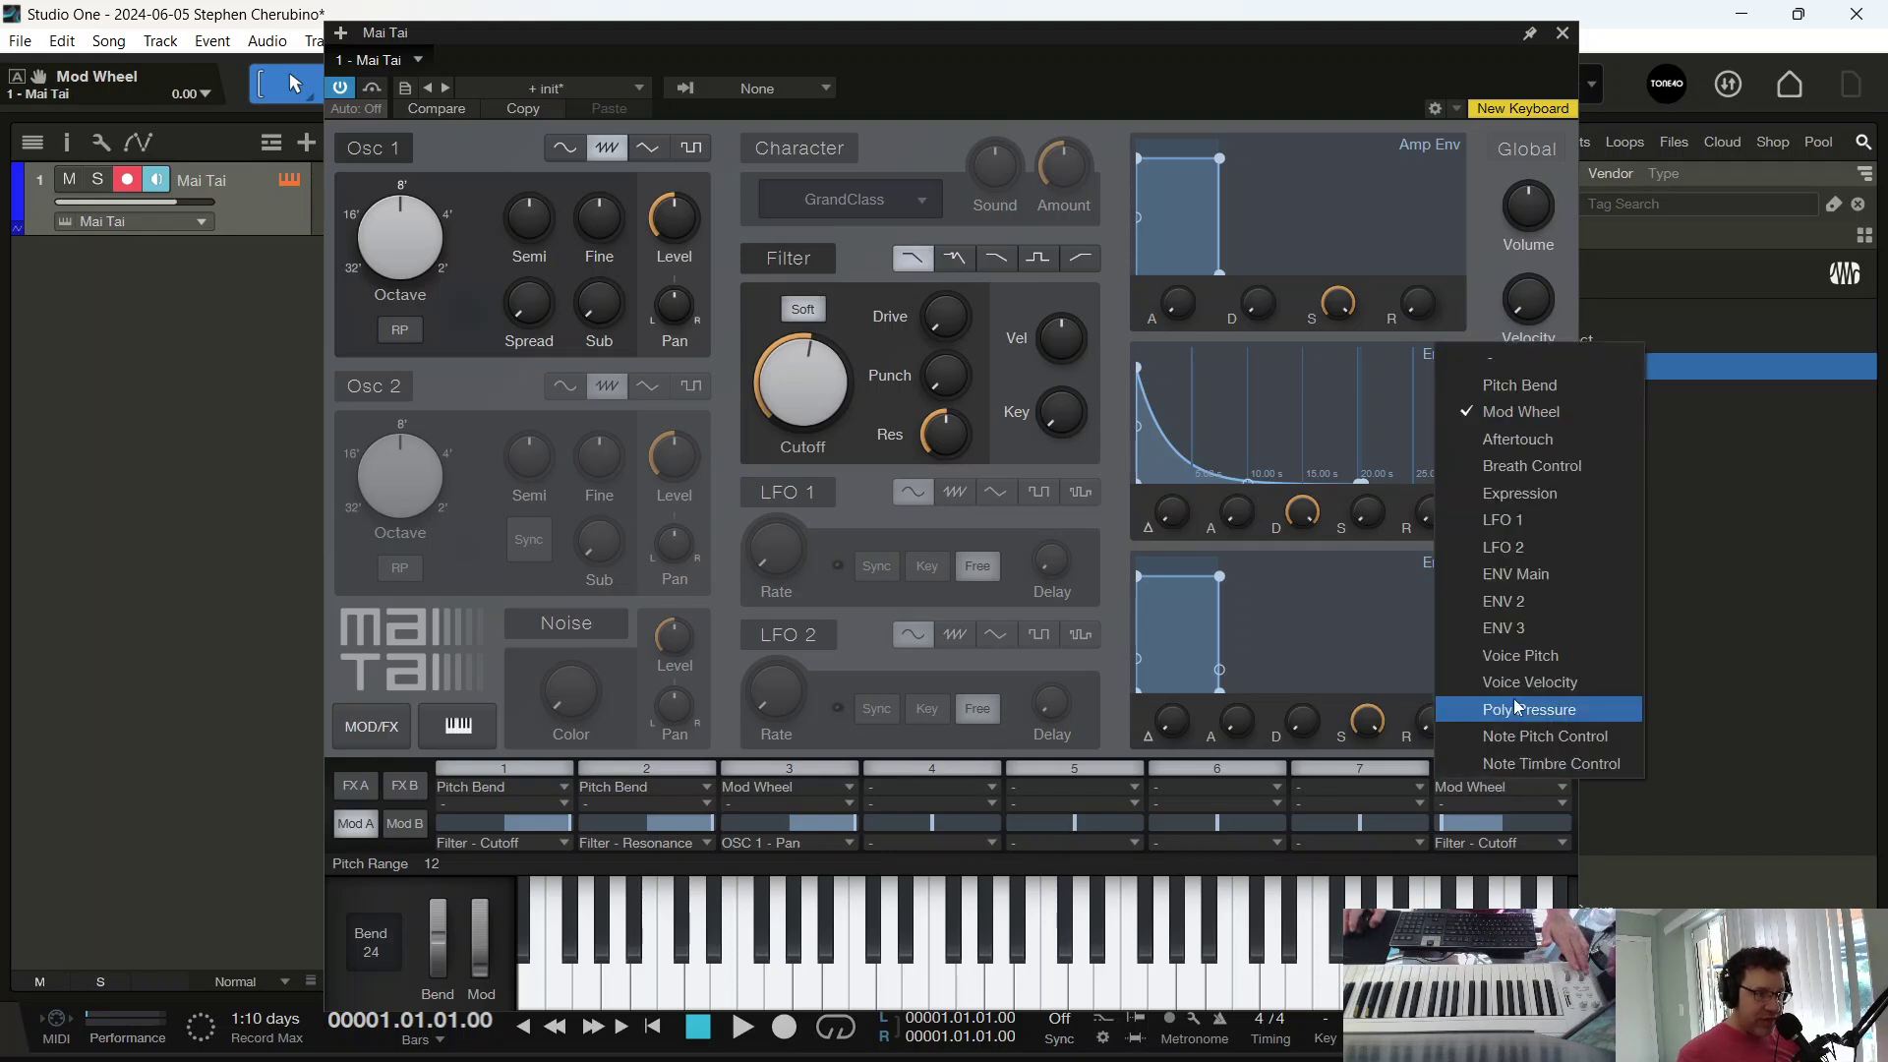
left_click(1554, 361)
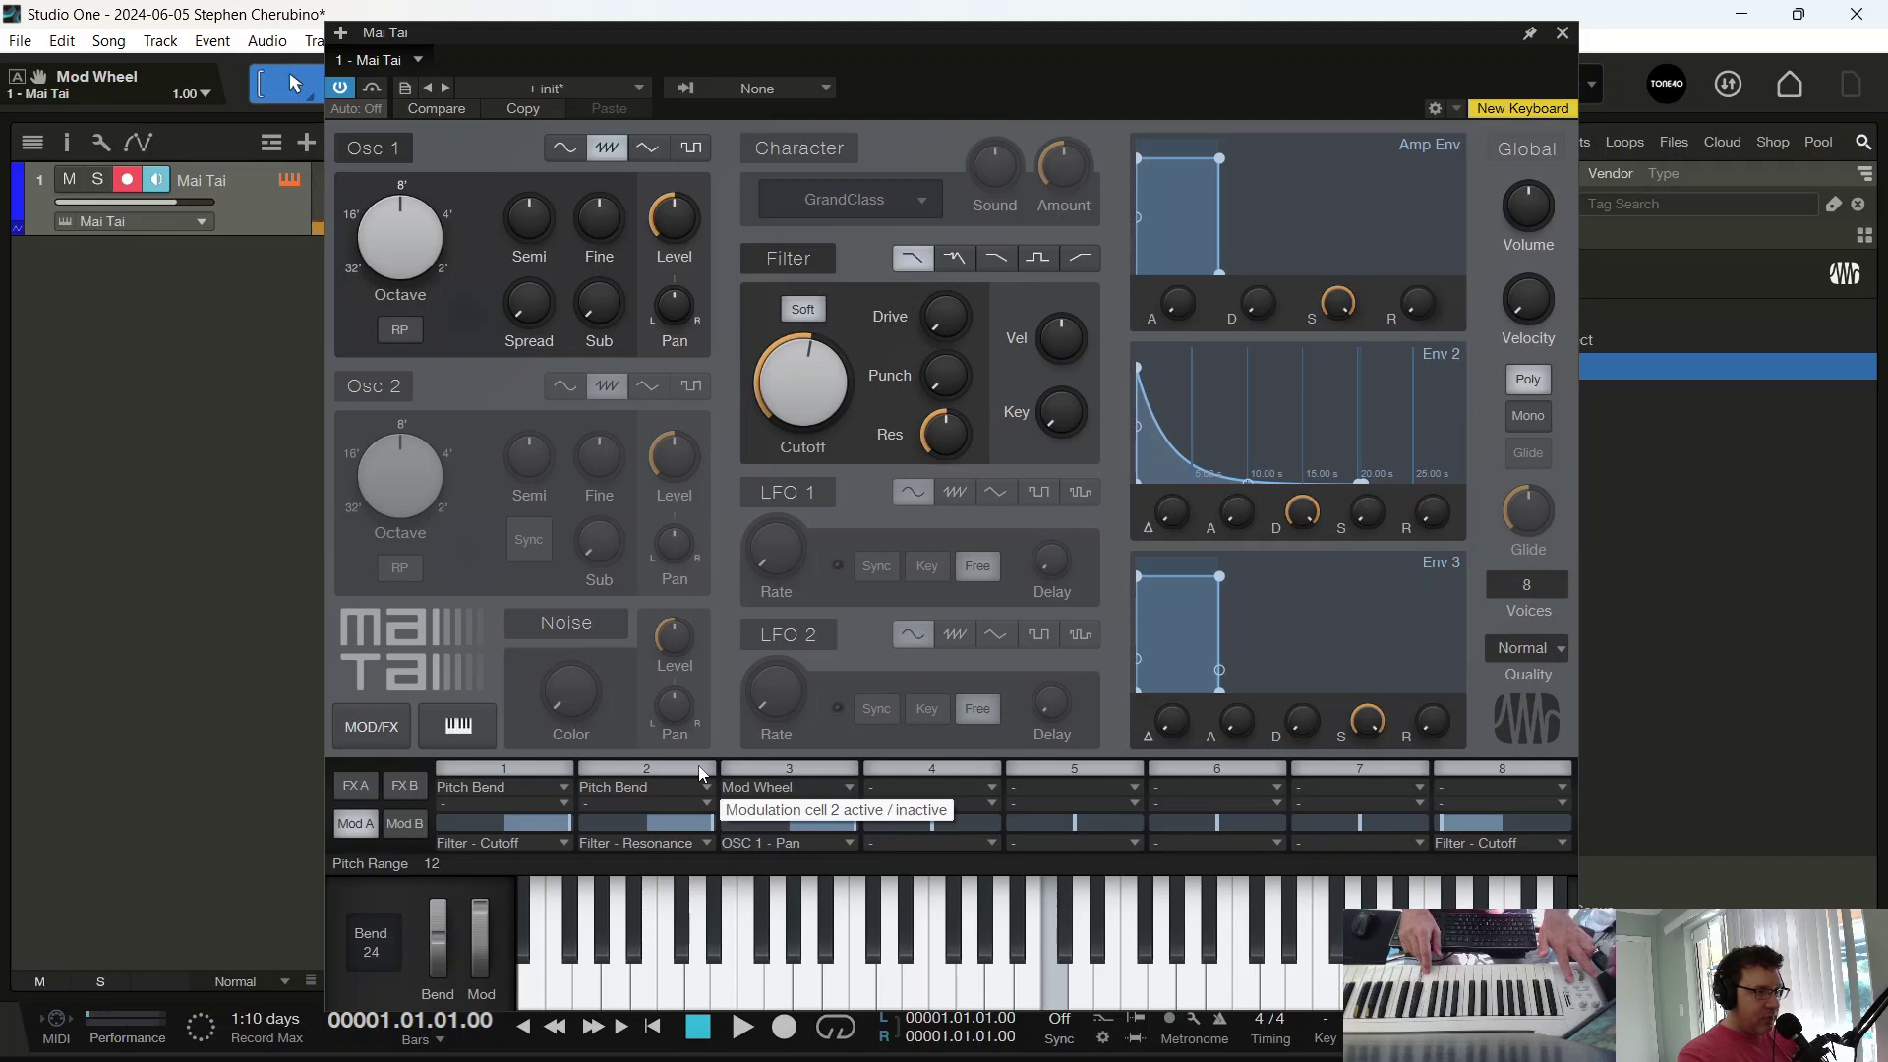
left_click_drag(803, 823, 796, 821)
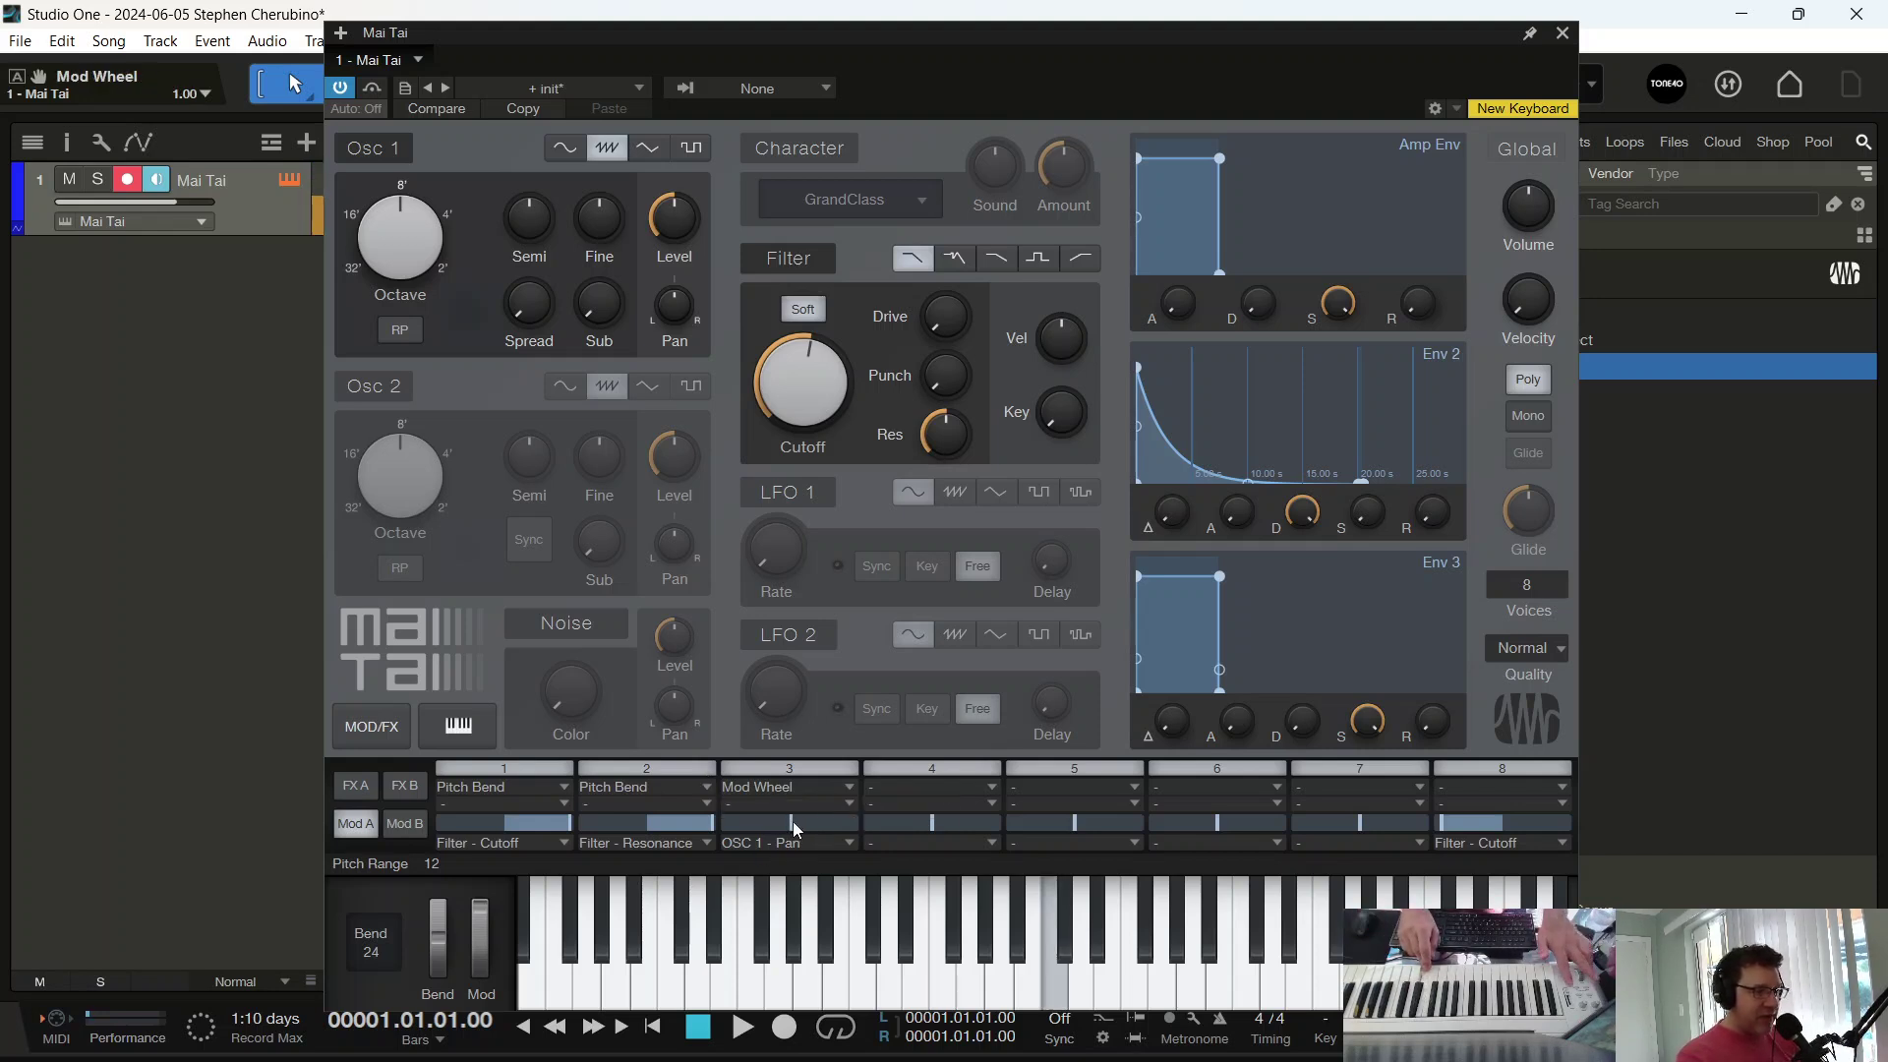
left_click_drag(795, 829, 708, 833)
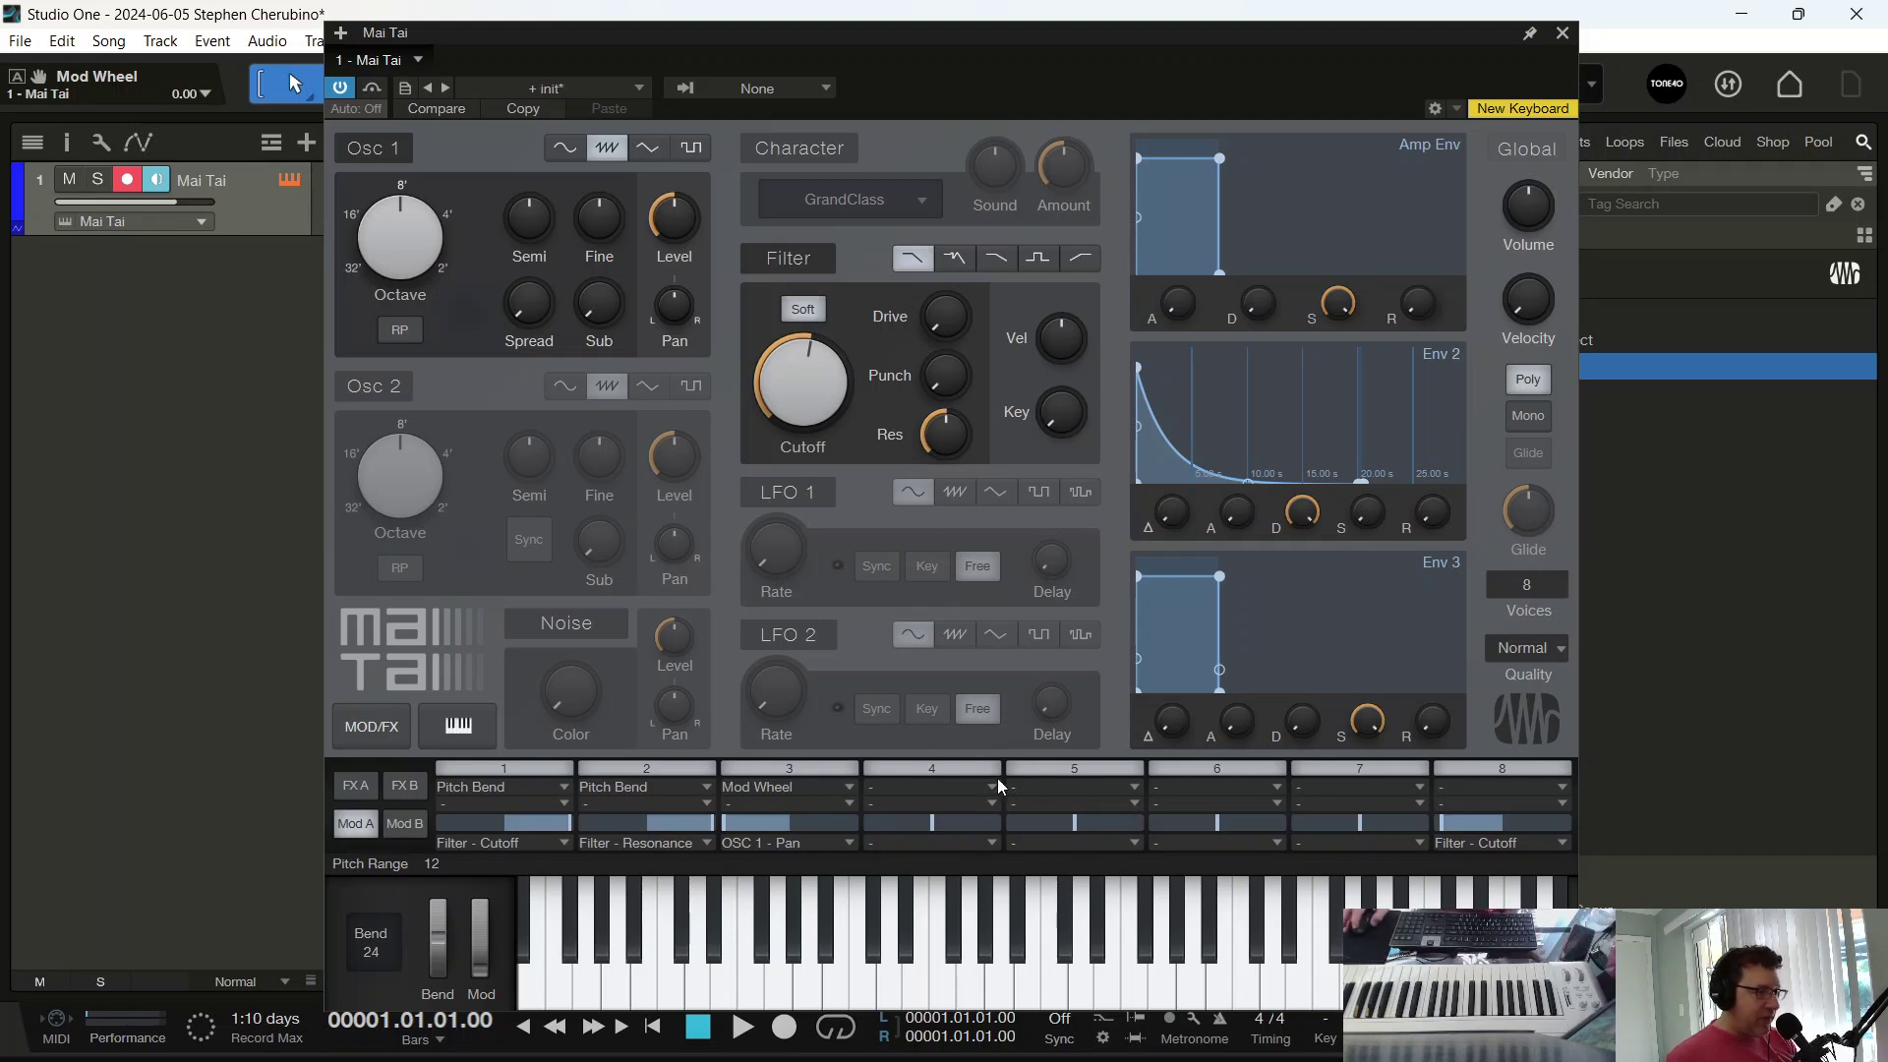
Close the Mai Tai editor, add a Presence instrument track and check the instrument's Mod A modulation slots
left_click(1564, 34)
double_click(1507, 423)
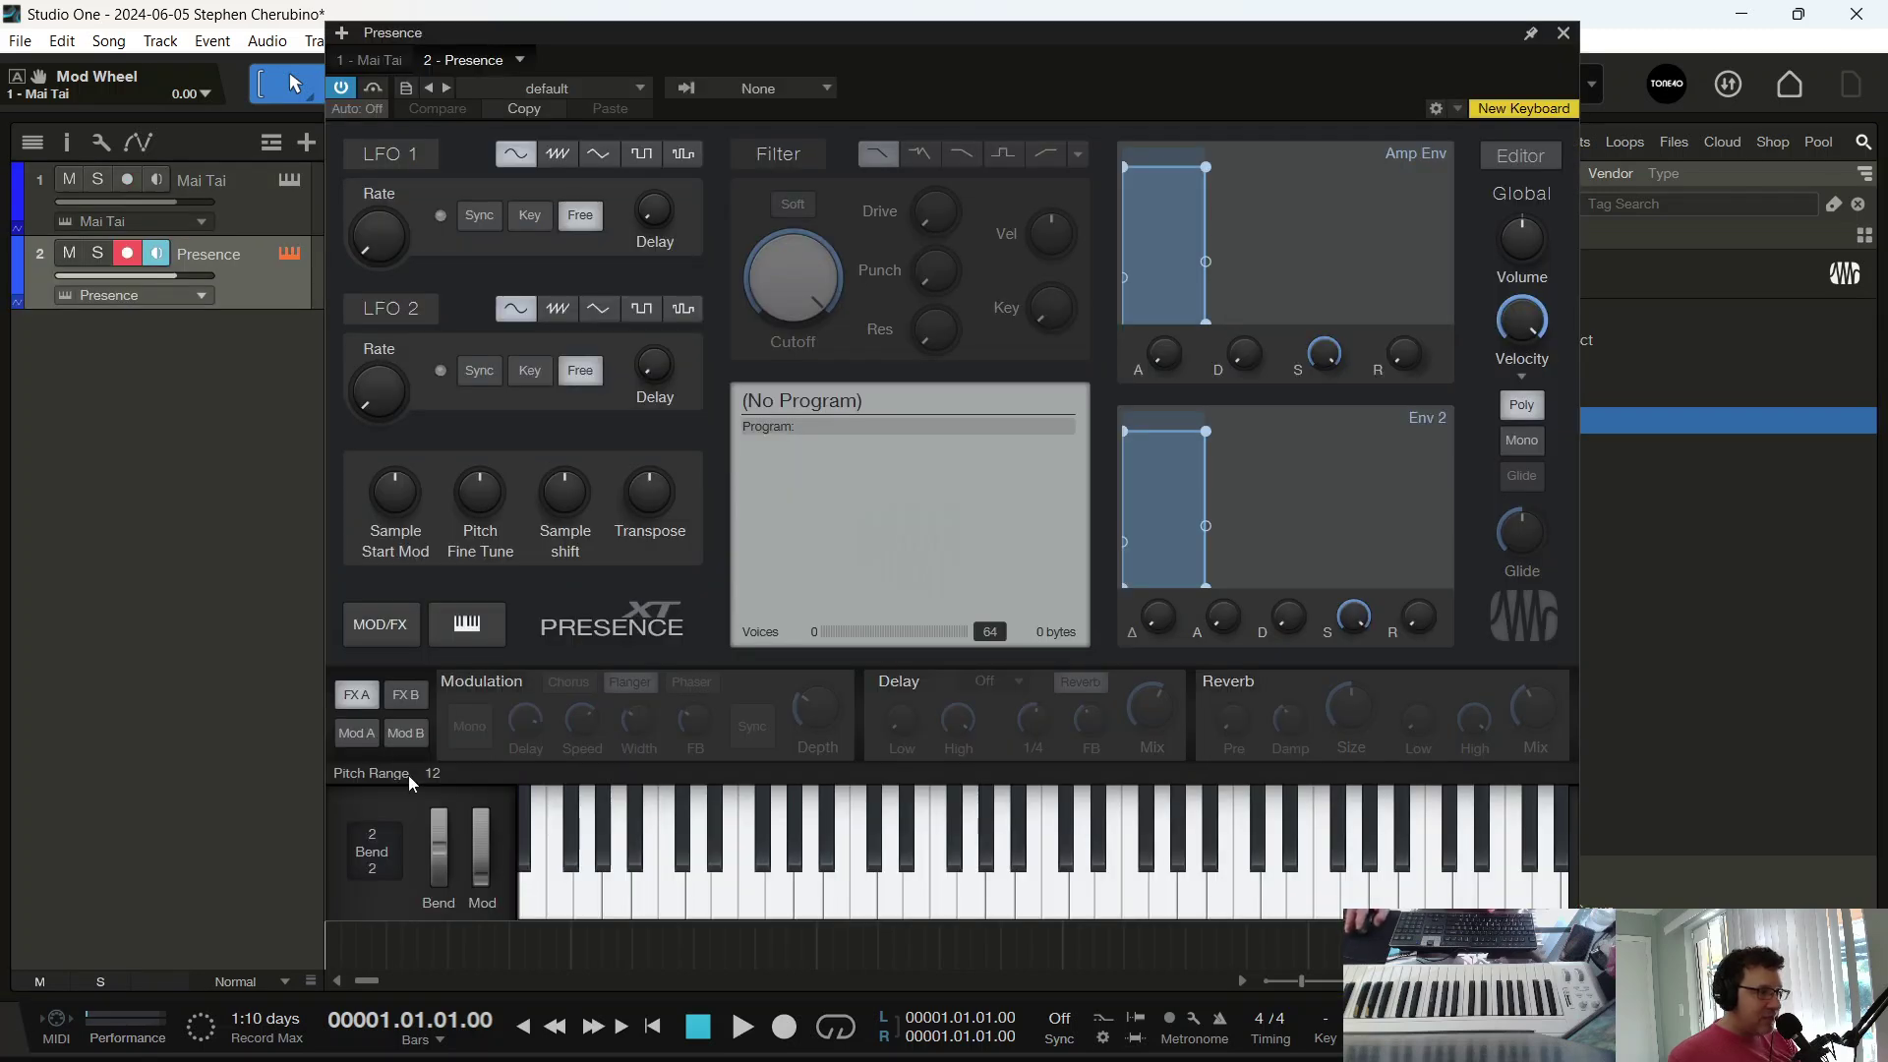
left_click(358, 733)
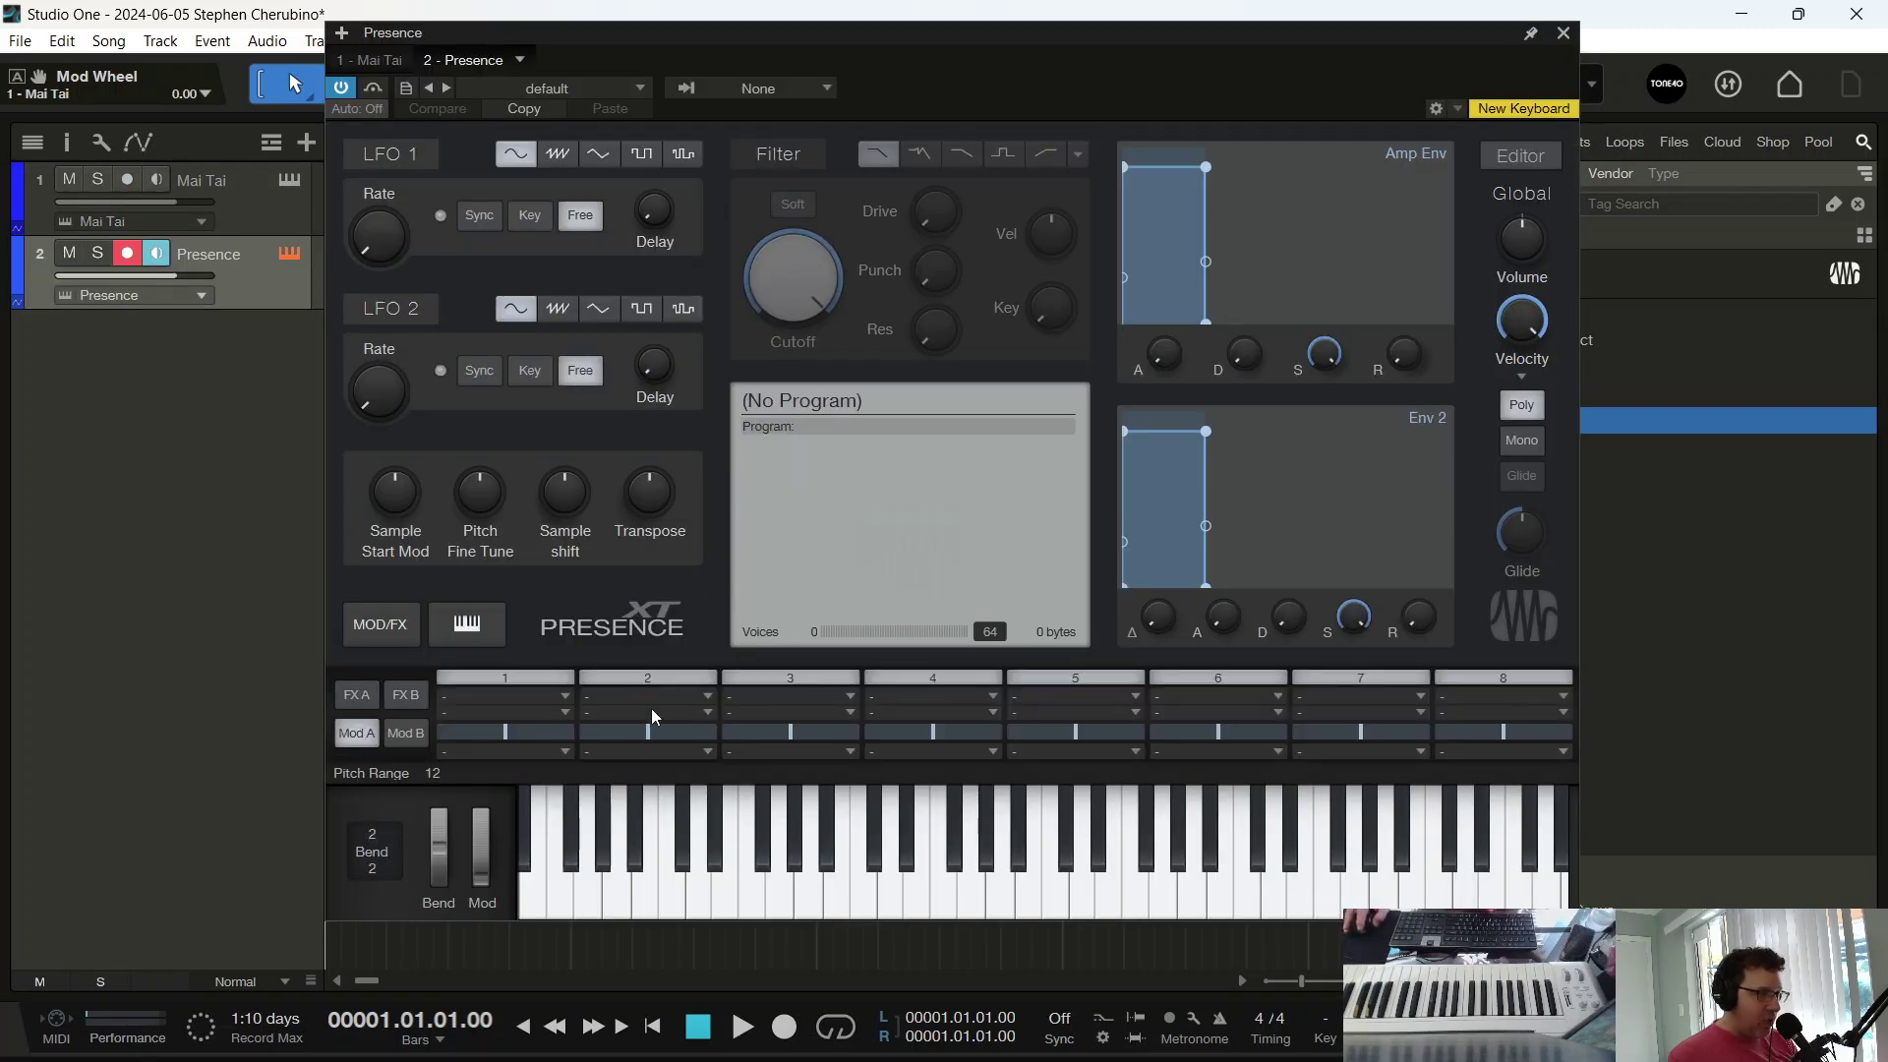
left_click(1564, 34)
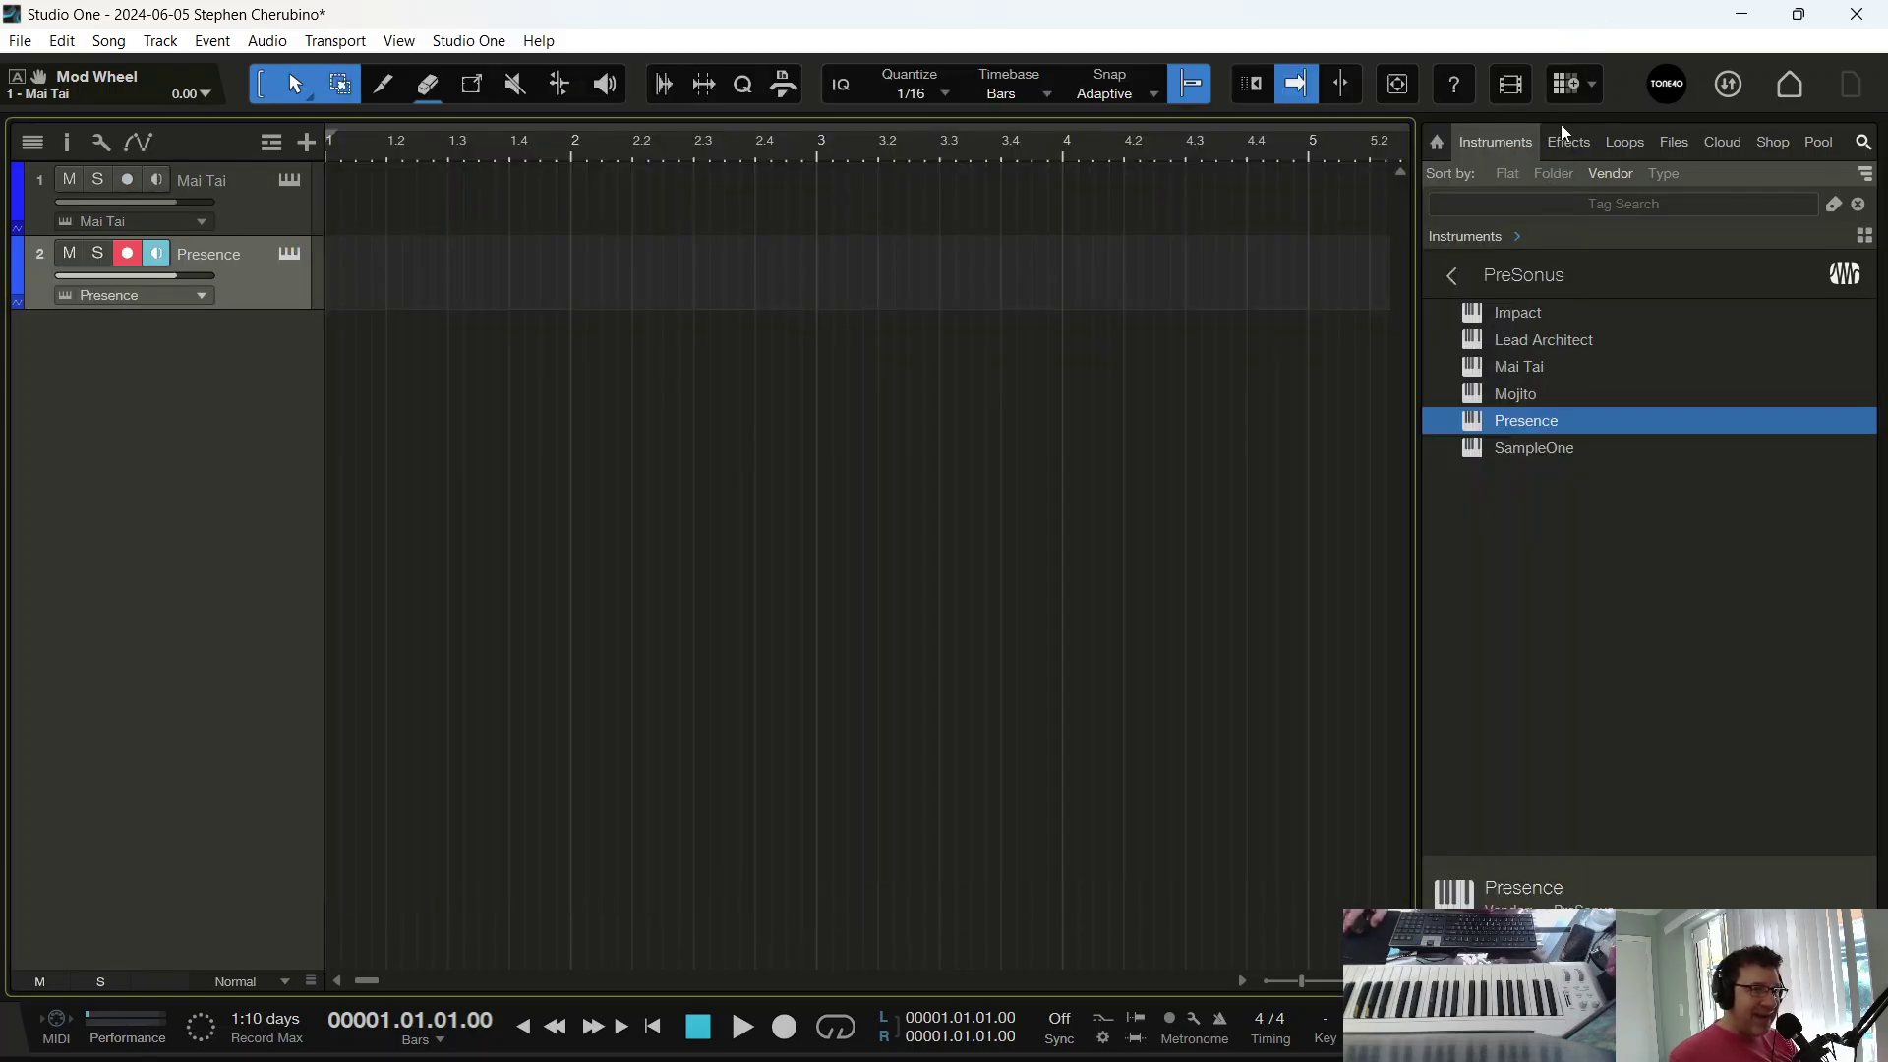
Add SampleOne and Impact as new instrument tracks in the song
double_click(1501, 451)
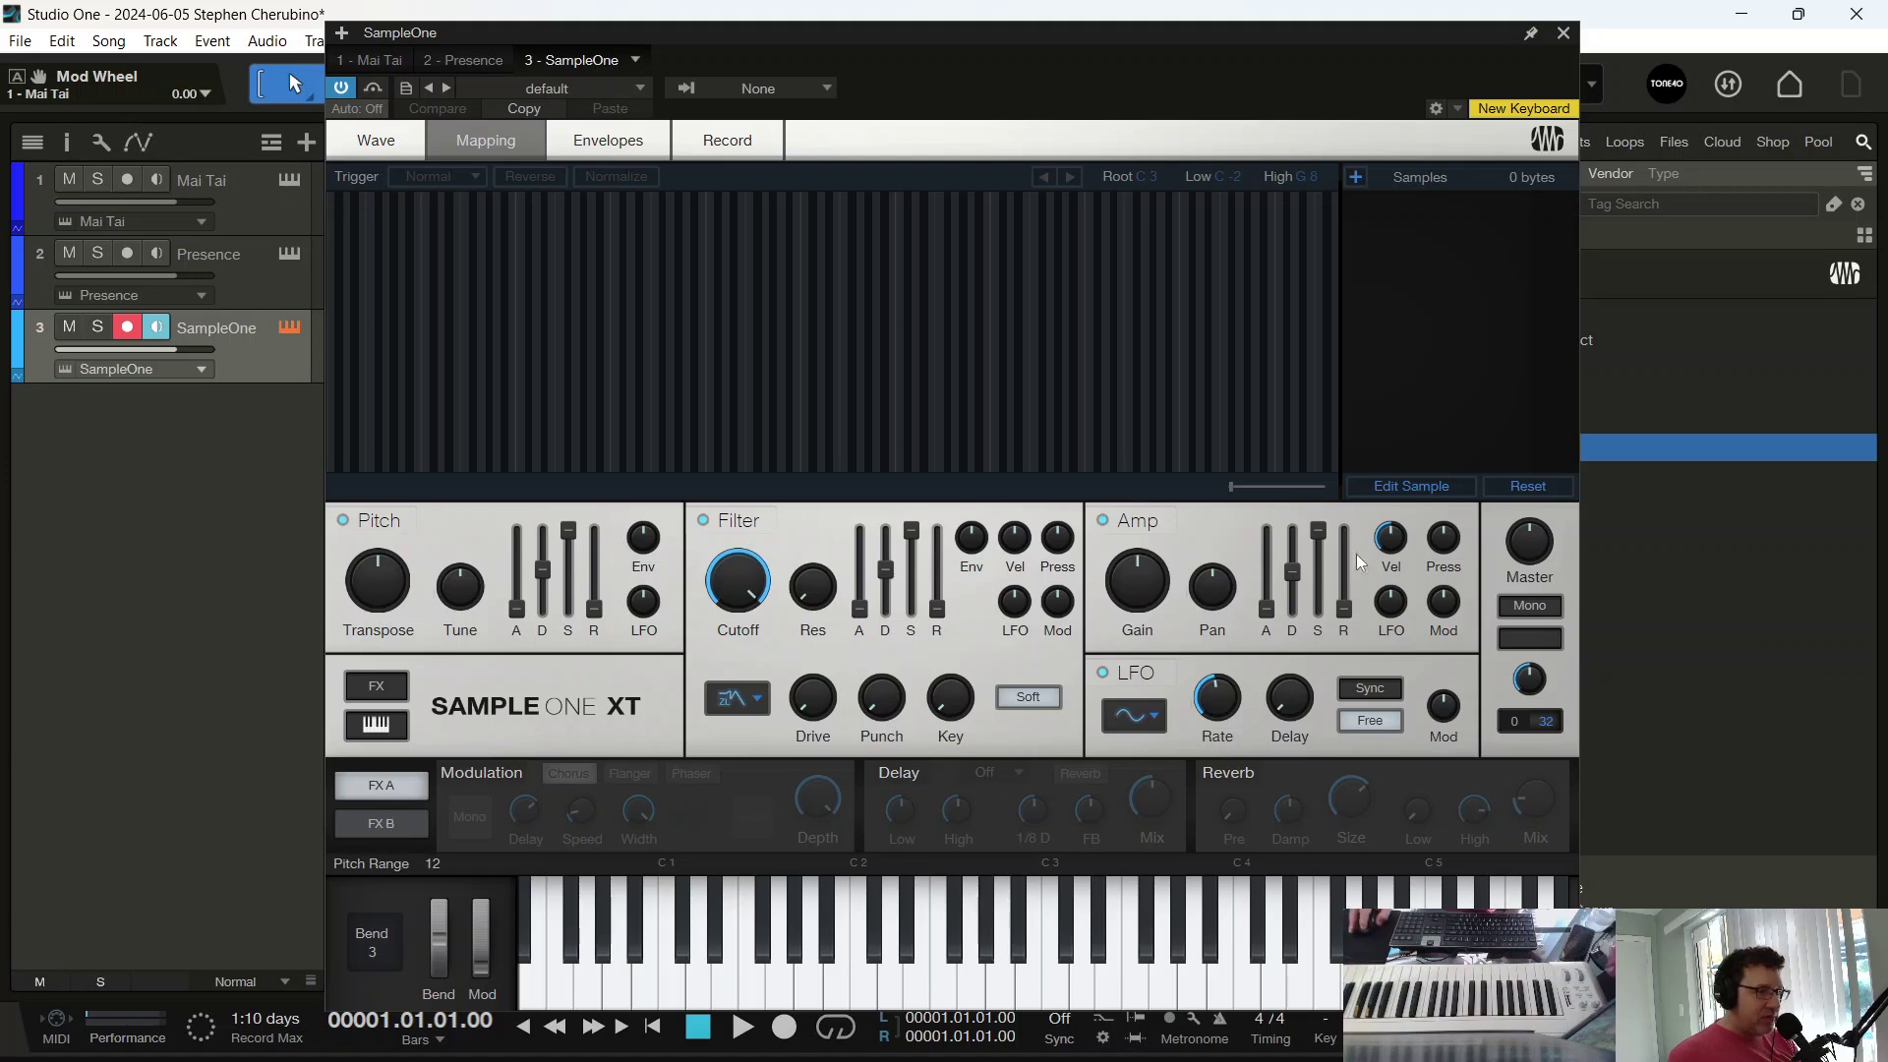
left_click(1563, 35)
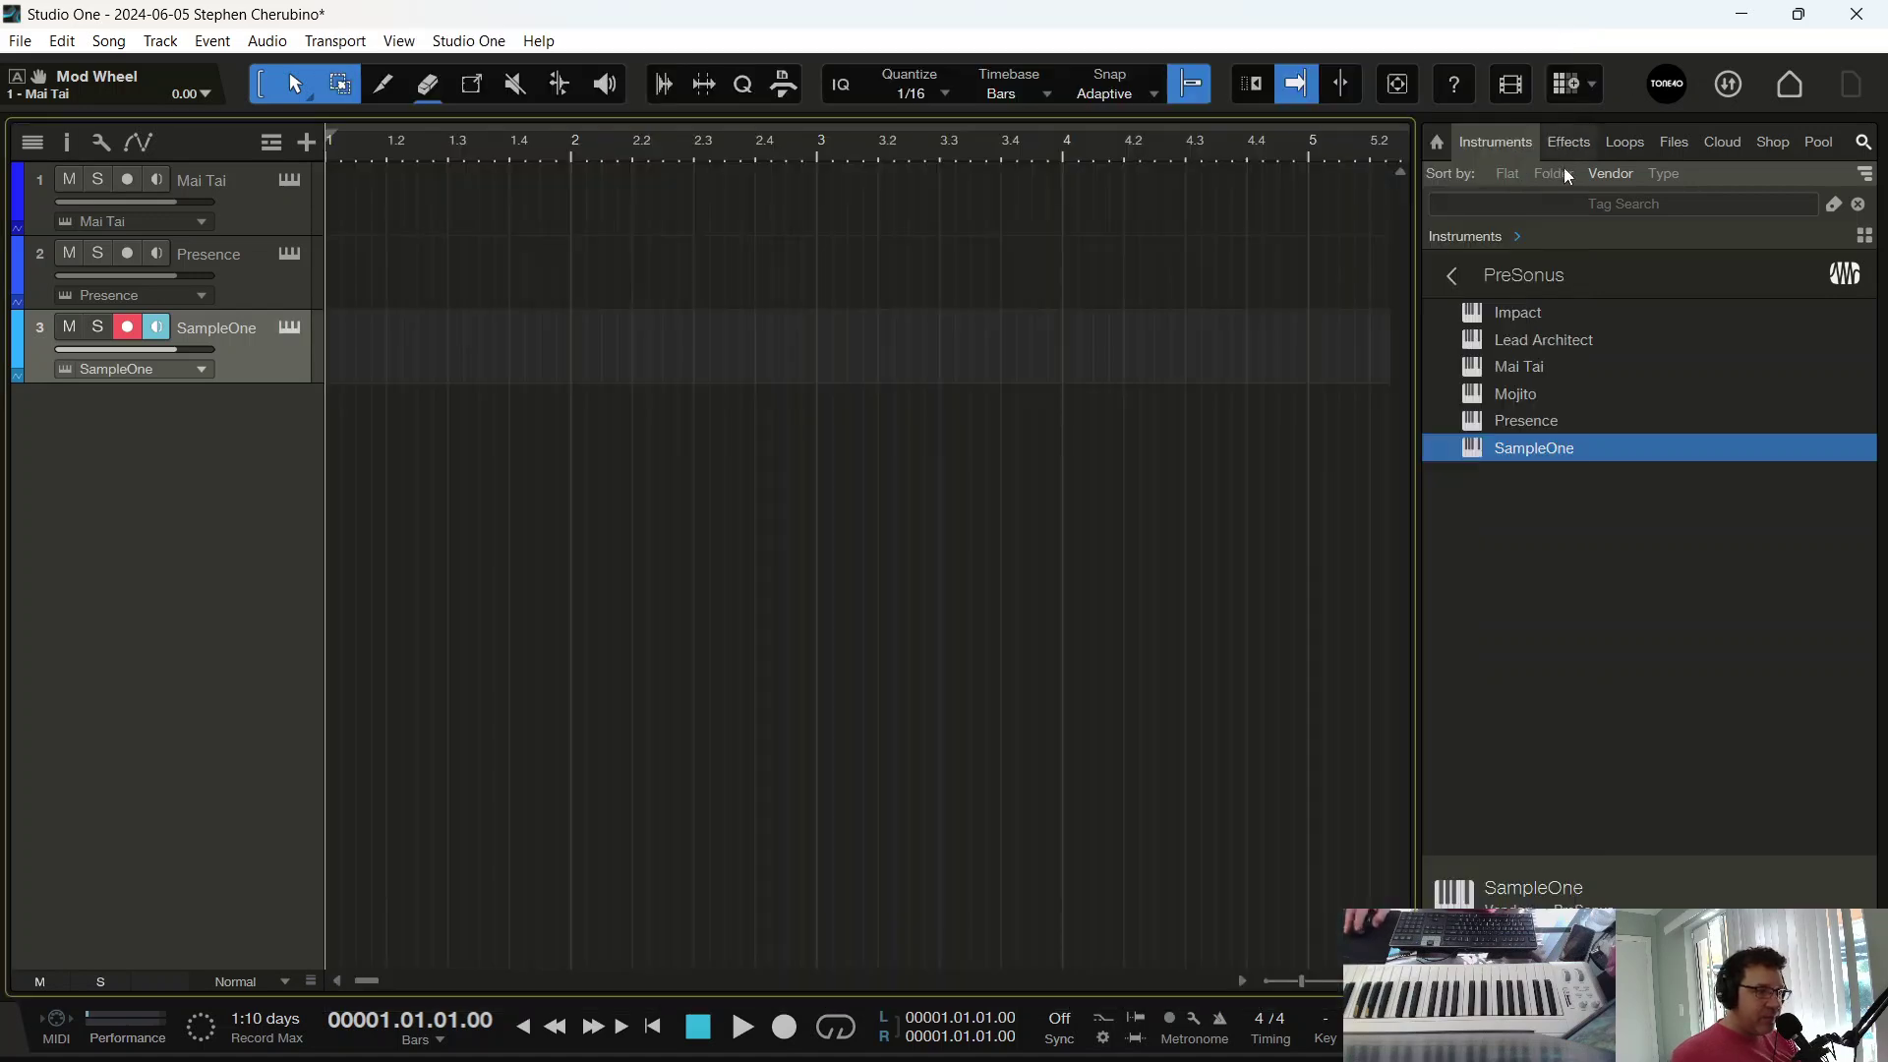
left_click_drag(1524, 315, 688, 636)
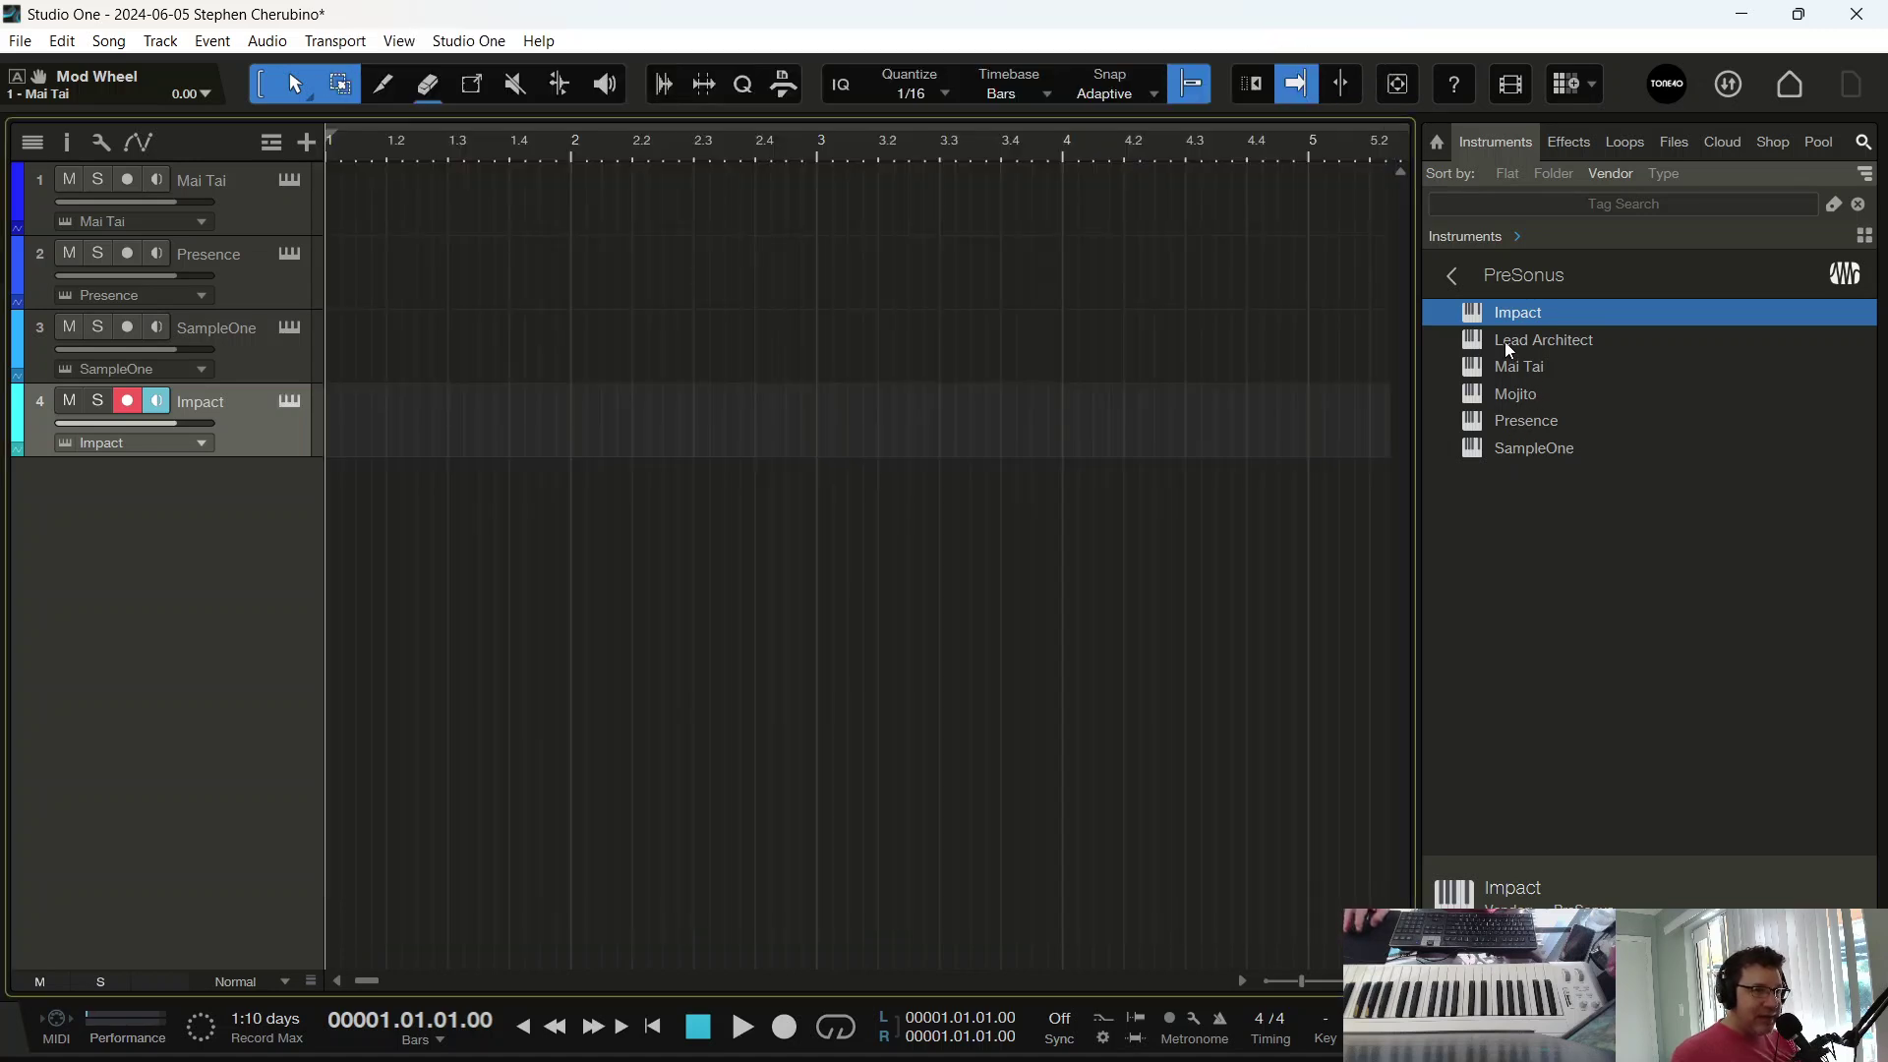
Add a Lead Architect instrument track, look over its editor window and close it
left_click_drag(1505, 345, 1042, 569)
left_click_drag(716, 805, 605, 806)
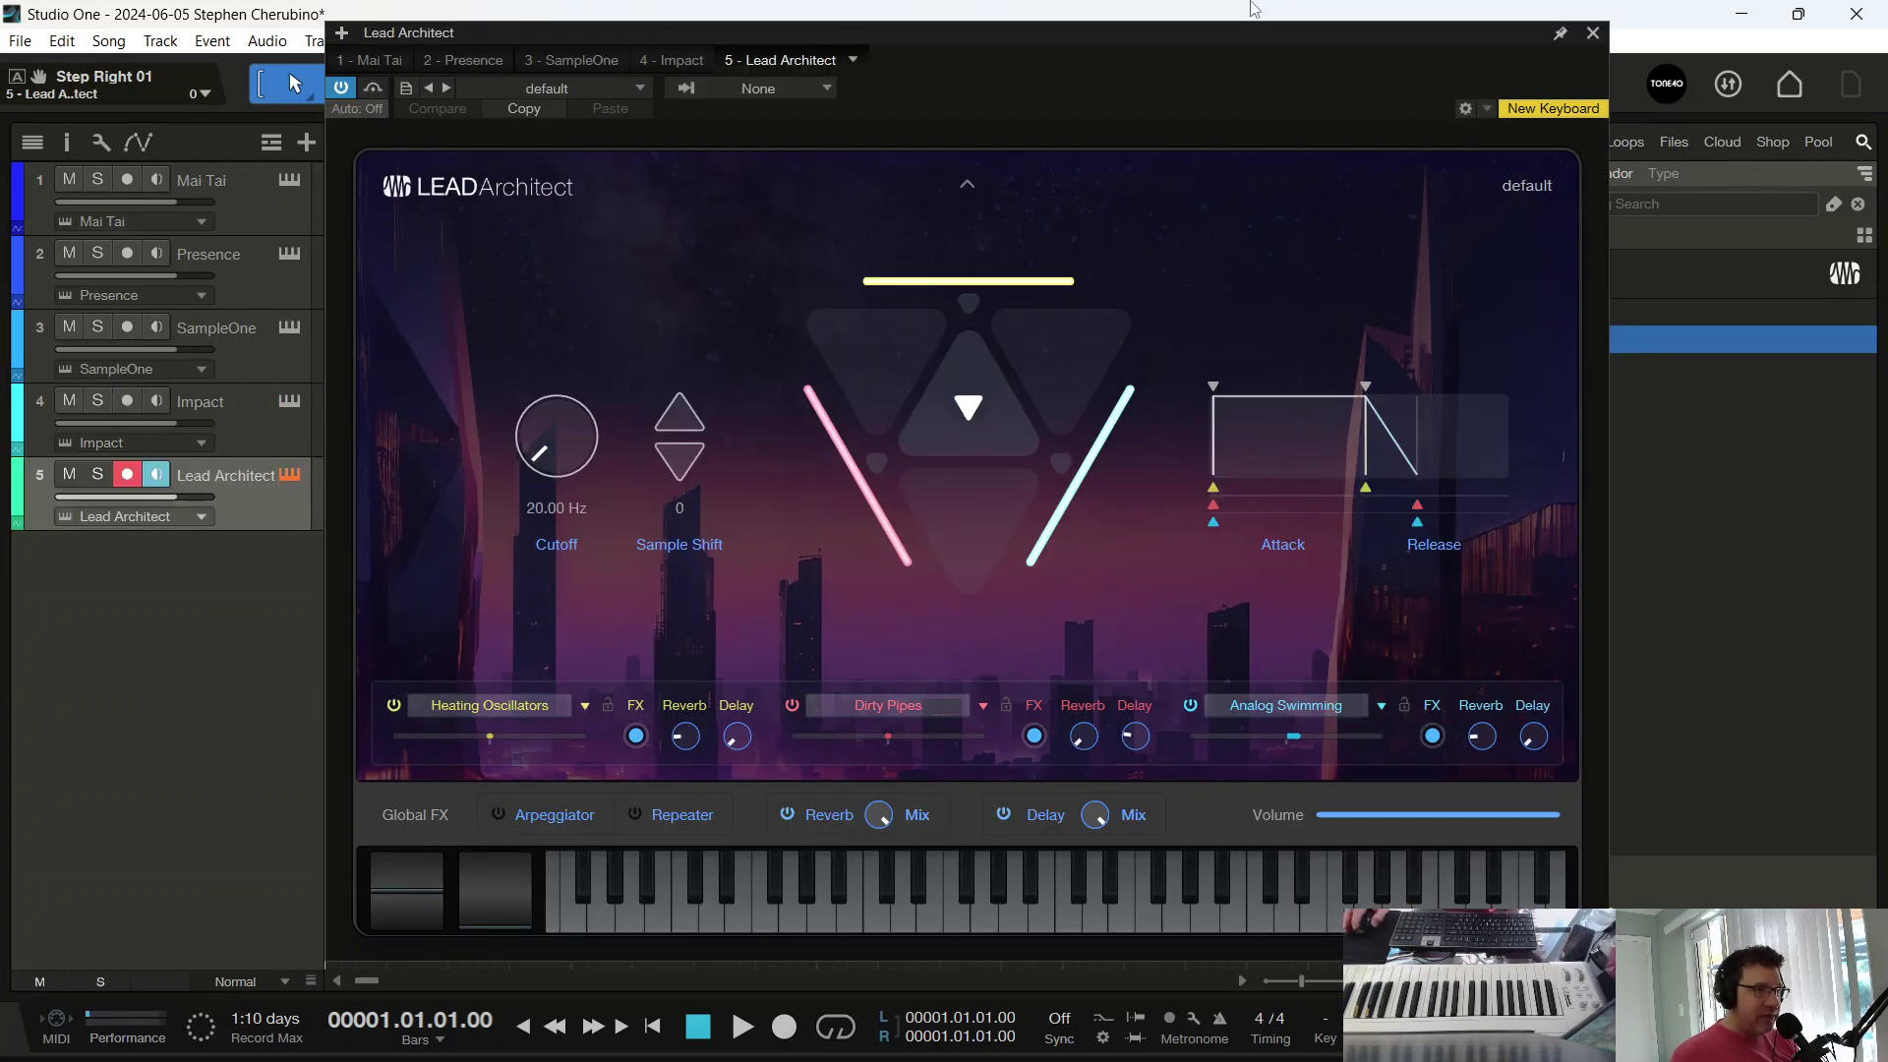
left_click_drag(1169, 52, 1169, 34)
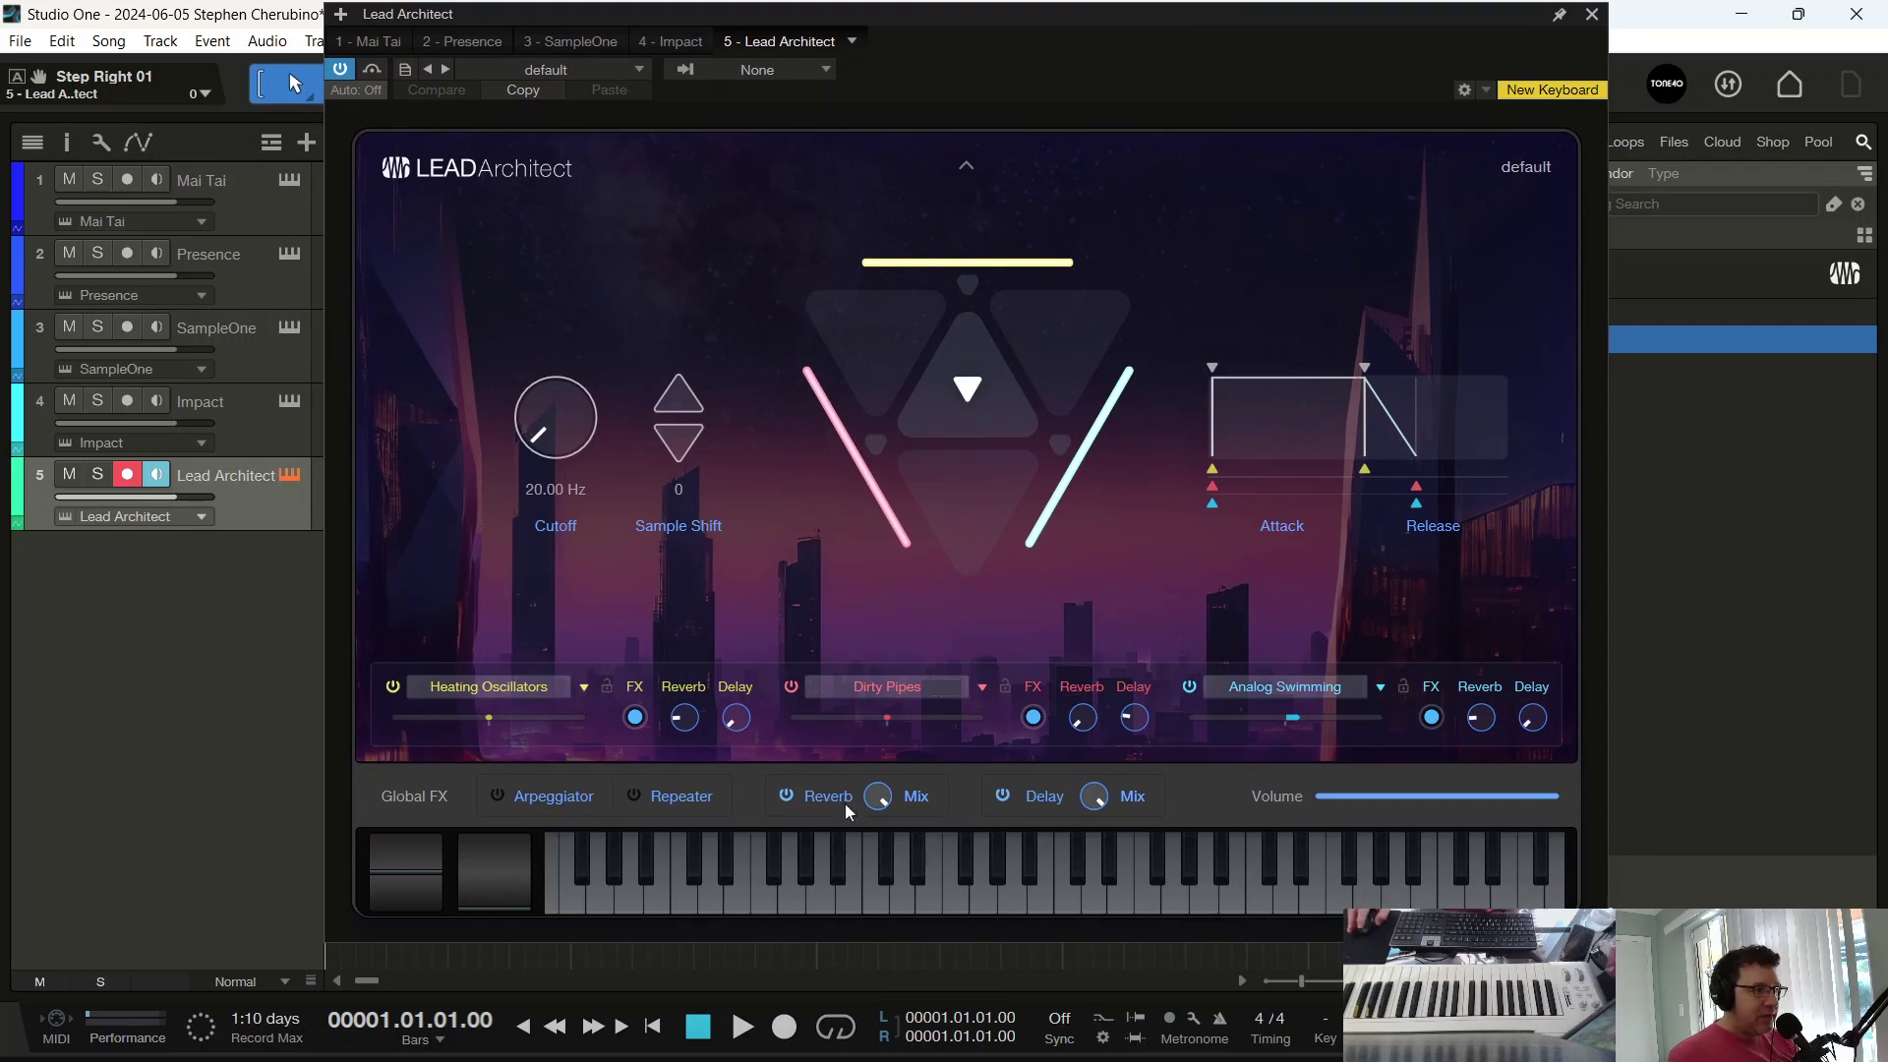
left_click(1592, 13)
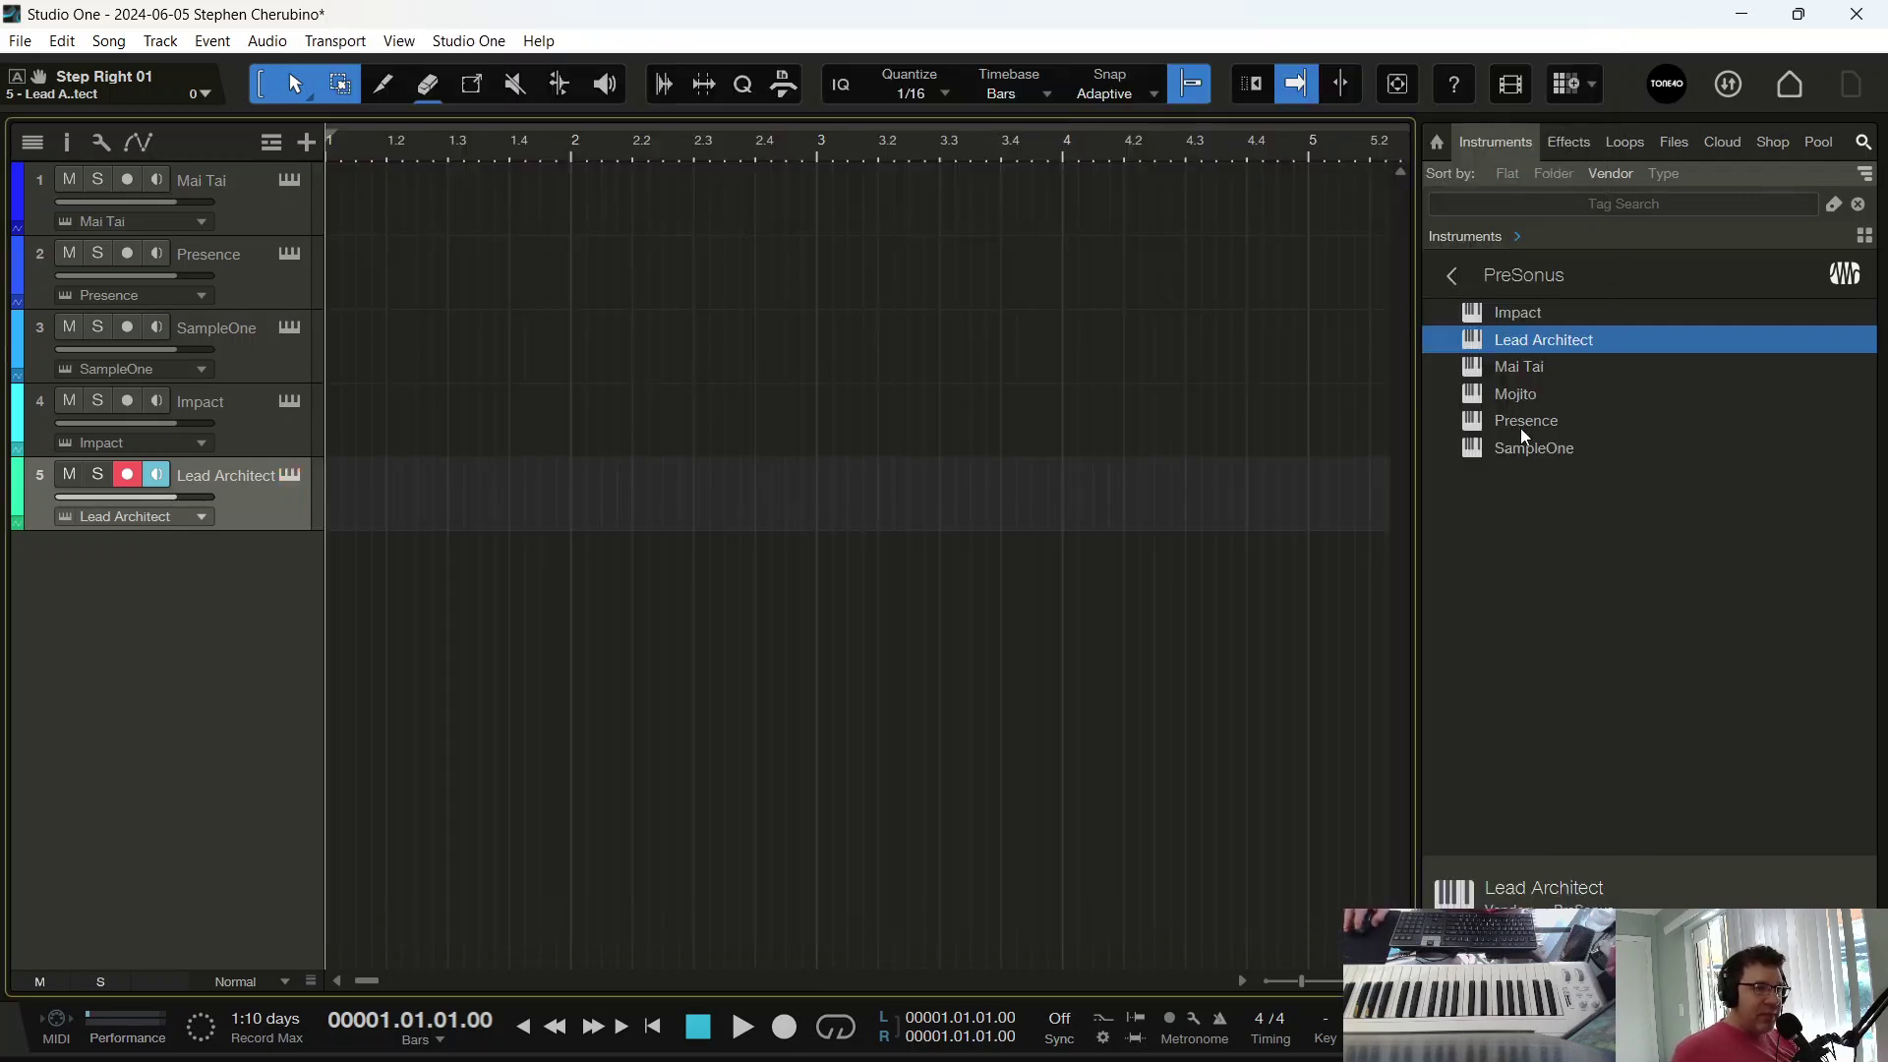
mouse_move(577, 1047)
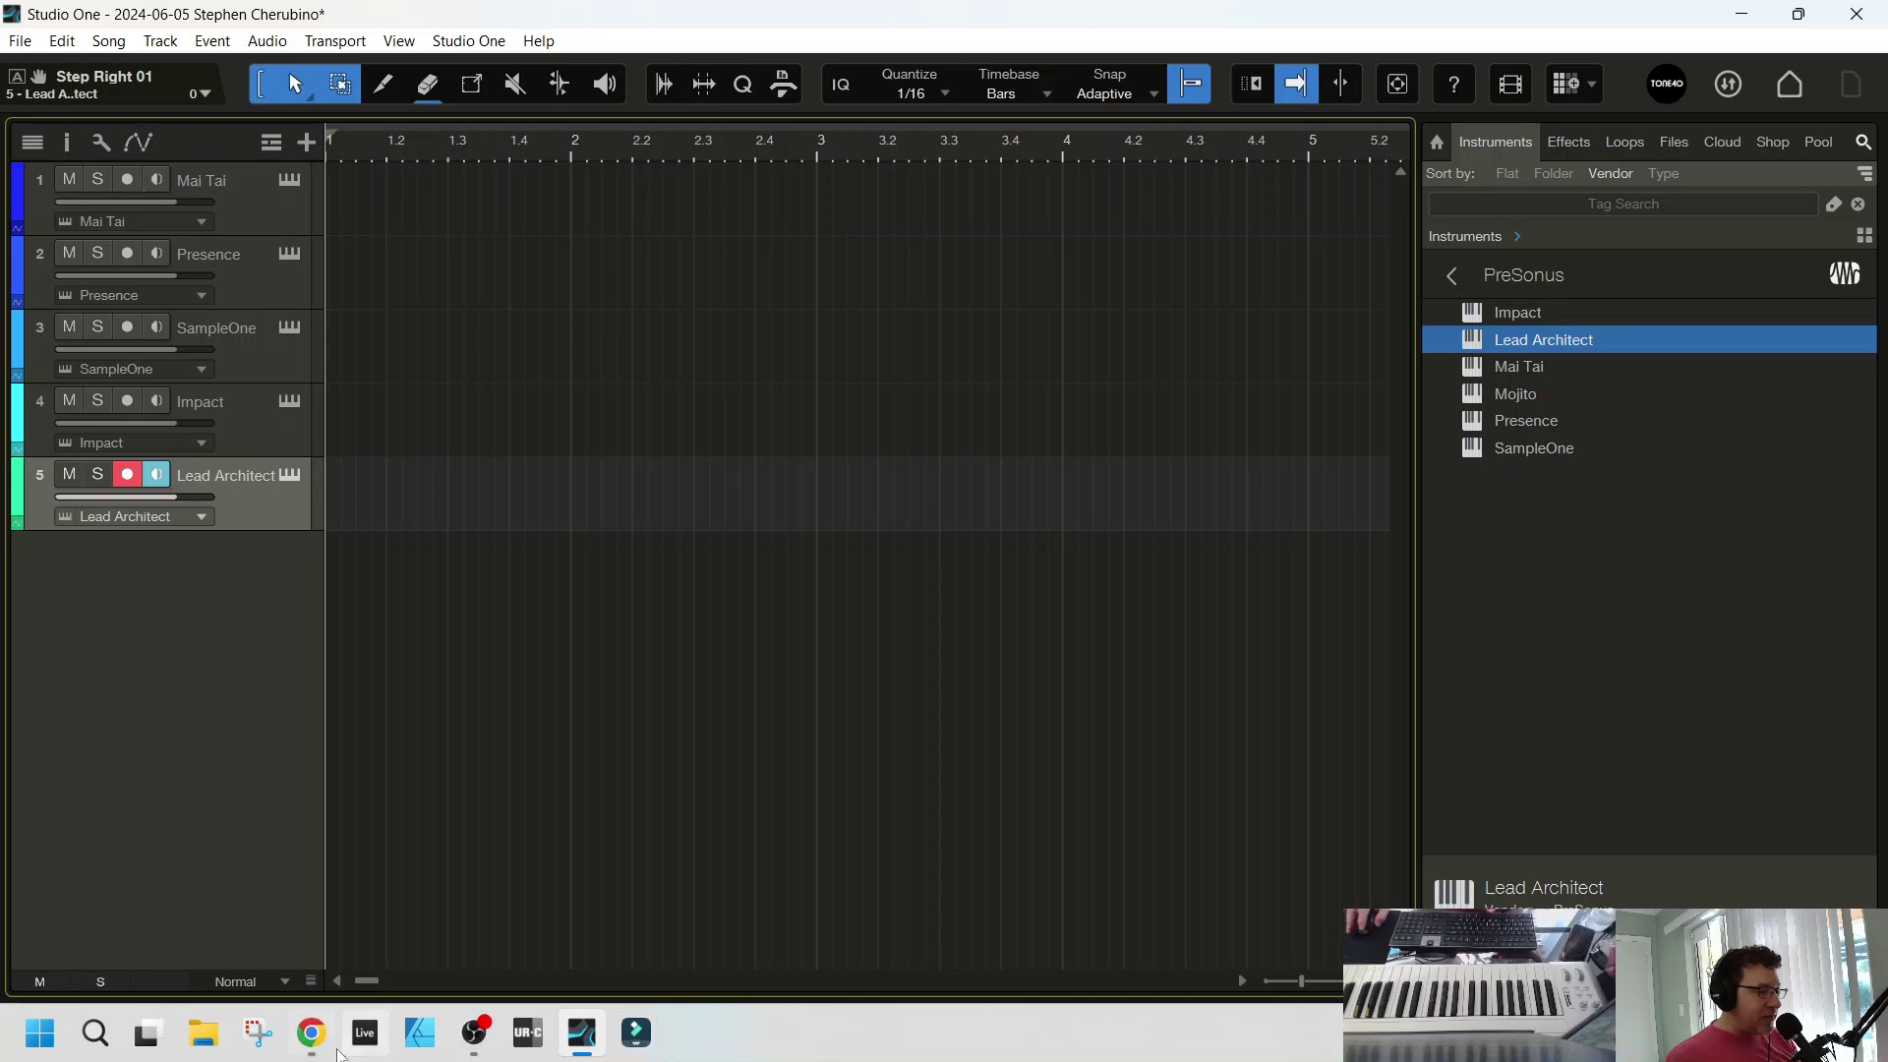
Switch to Chrome, search Google for "modulation matrix synth" in a new tab and show the image results
left_click(312, 1032)
left_click(772, 25)
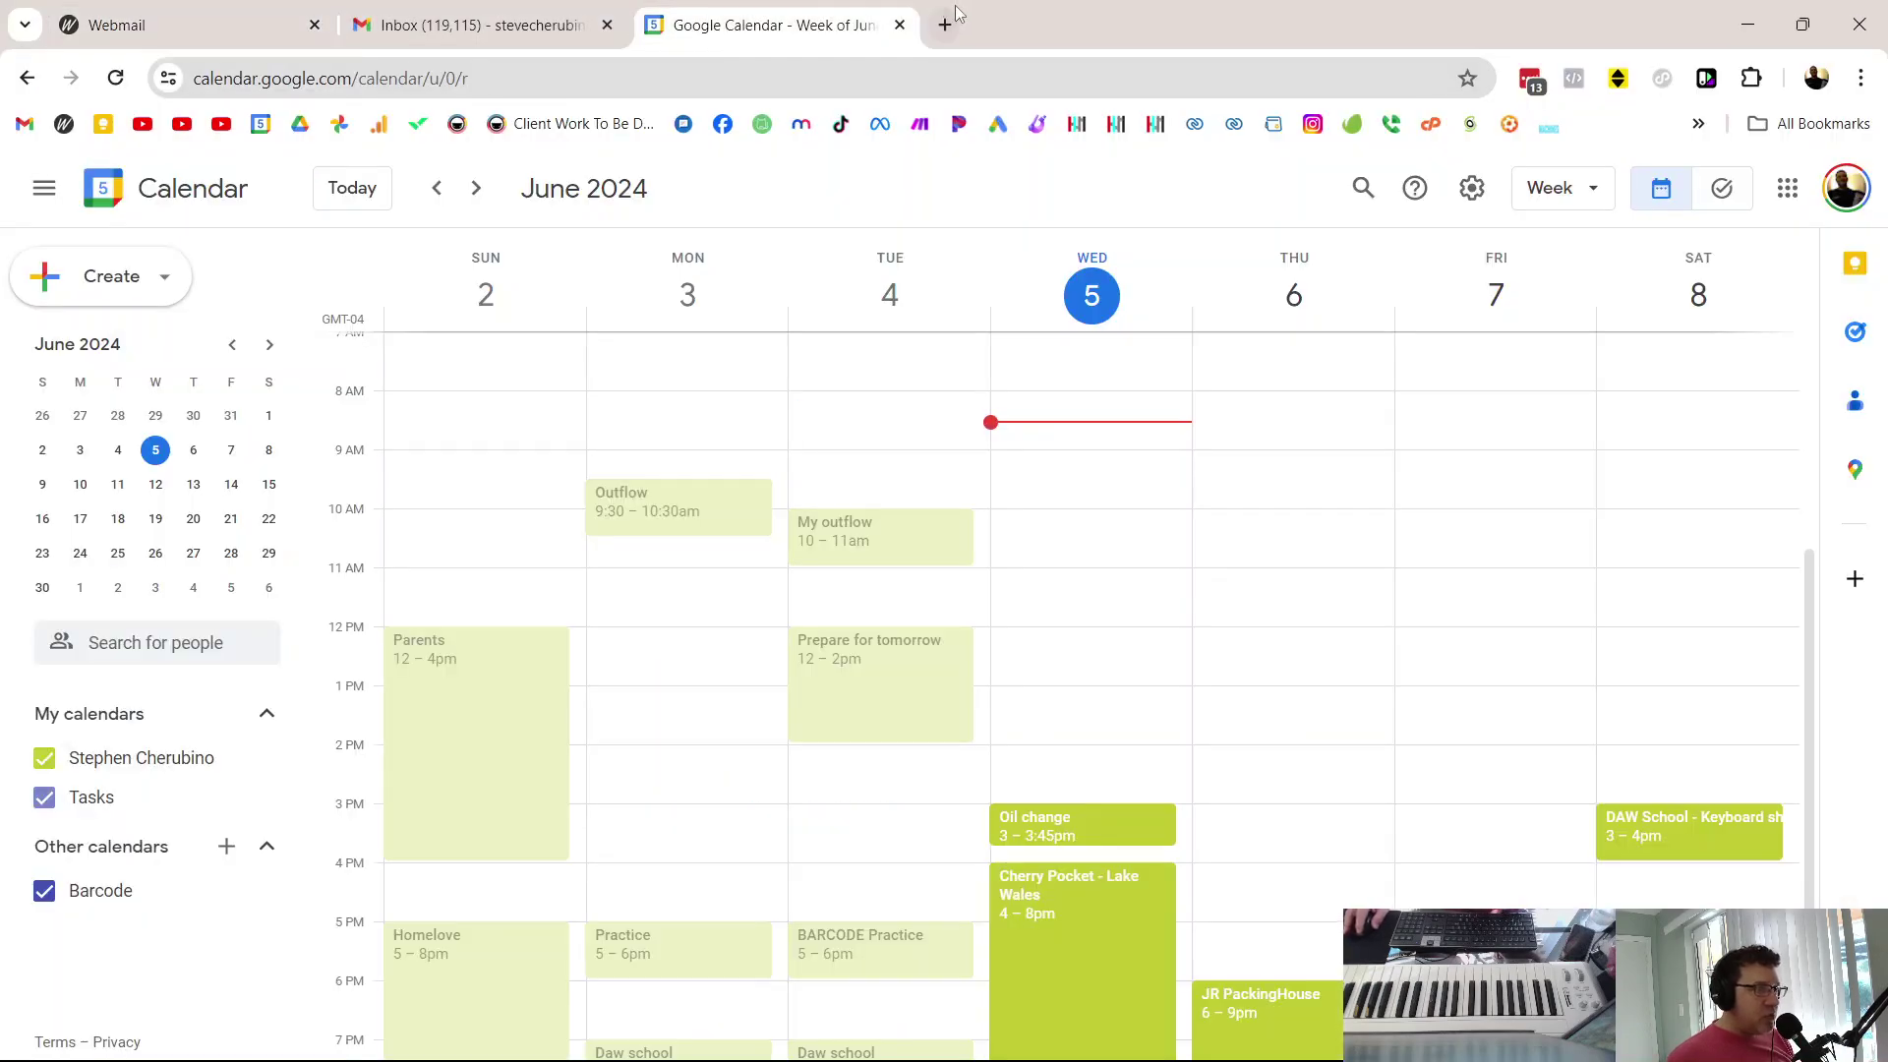
left_click(944, 25)
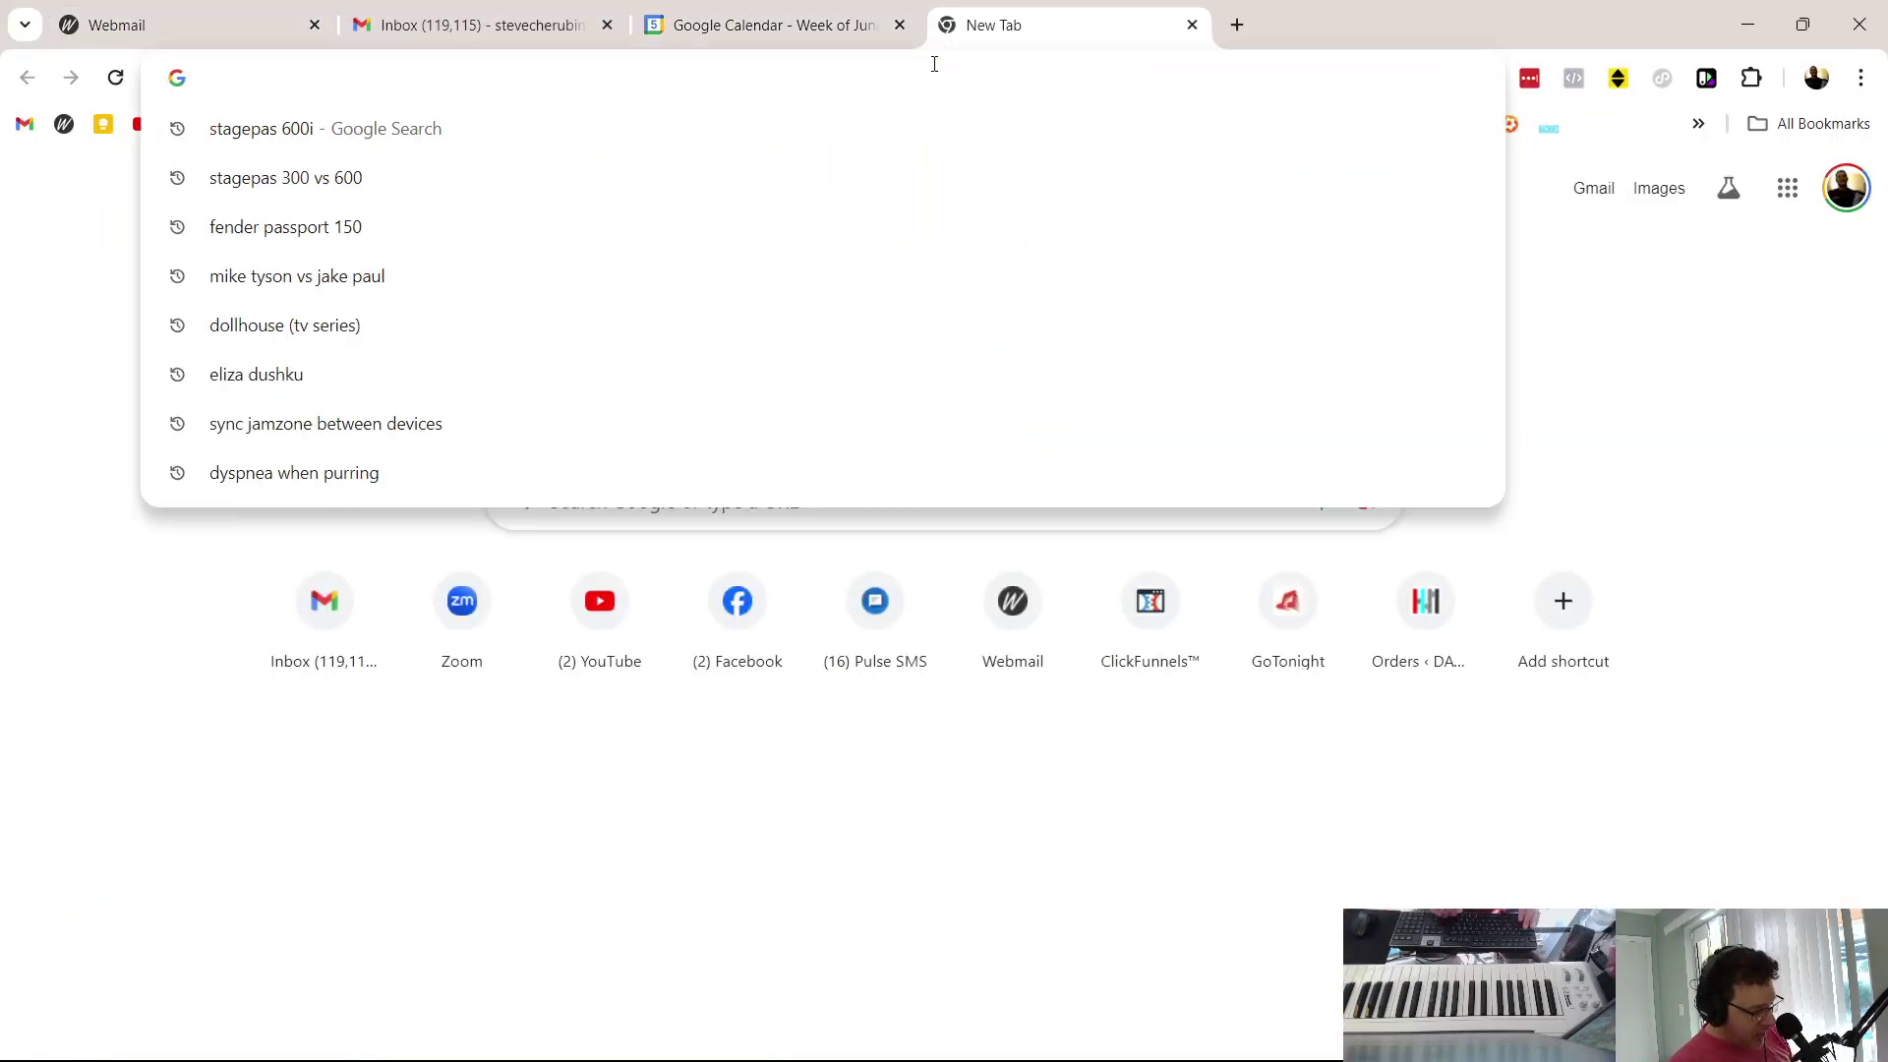
type("modulo")
key("BackSpace")
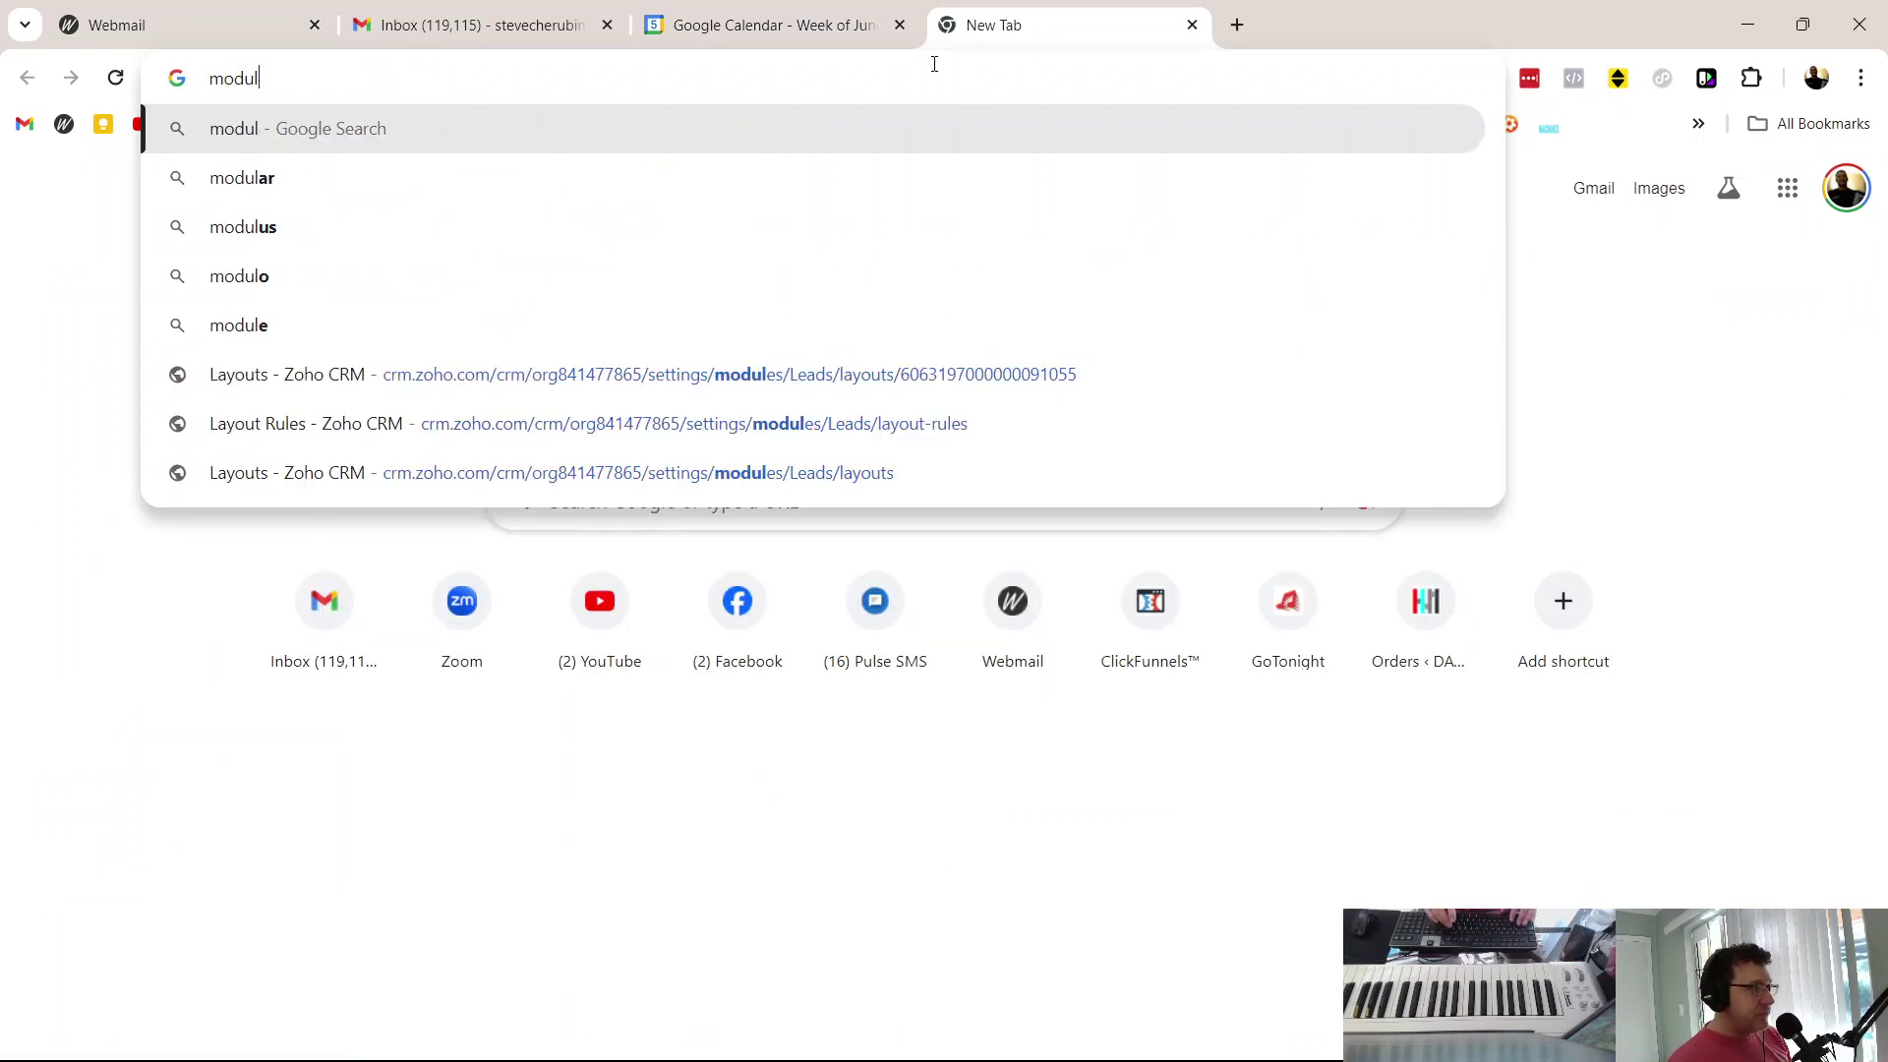
type("ation matrix")
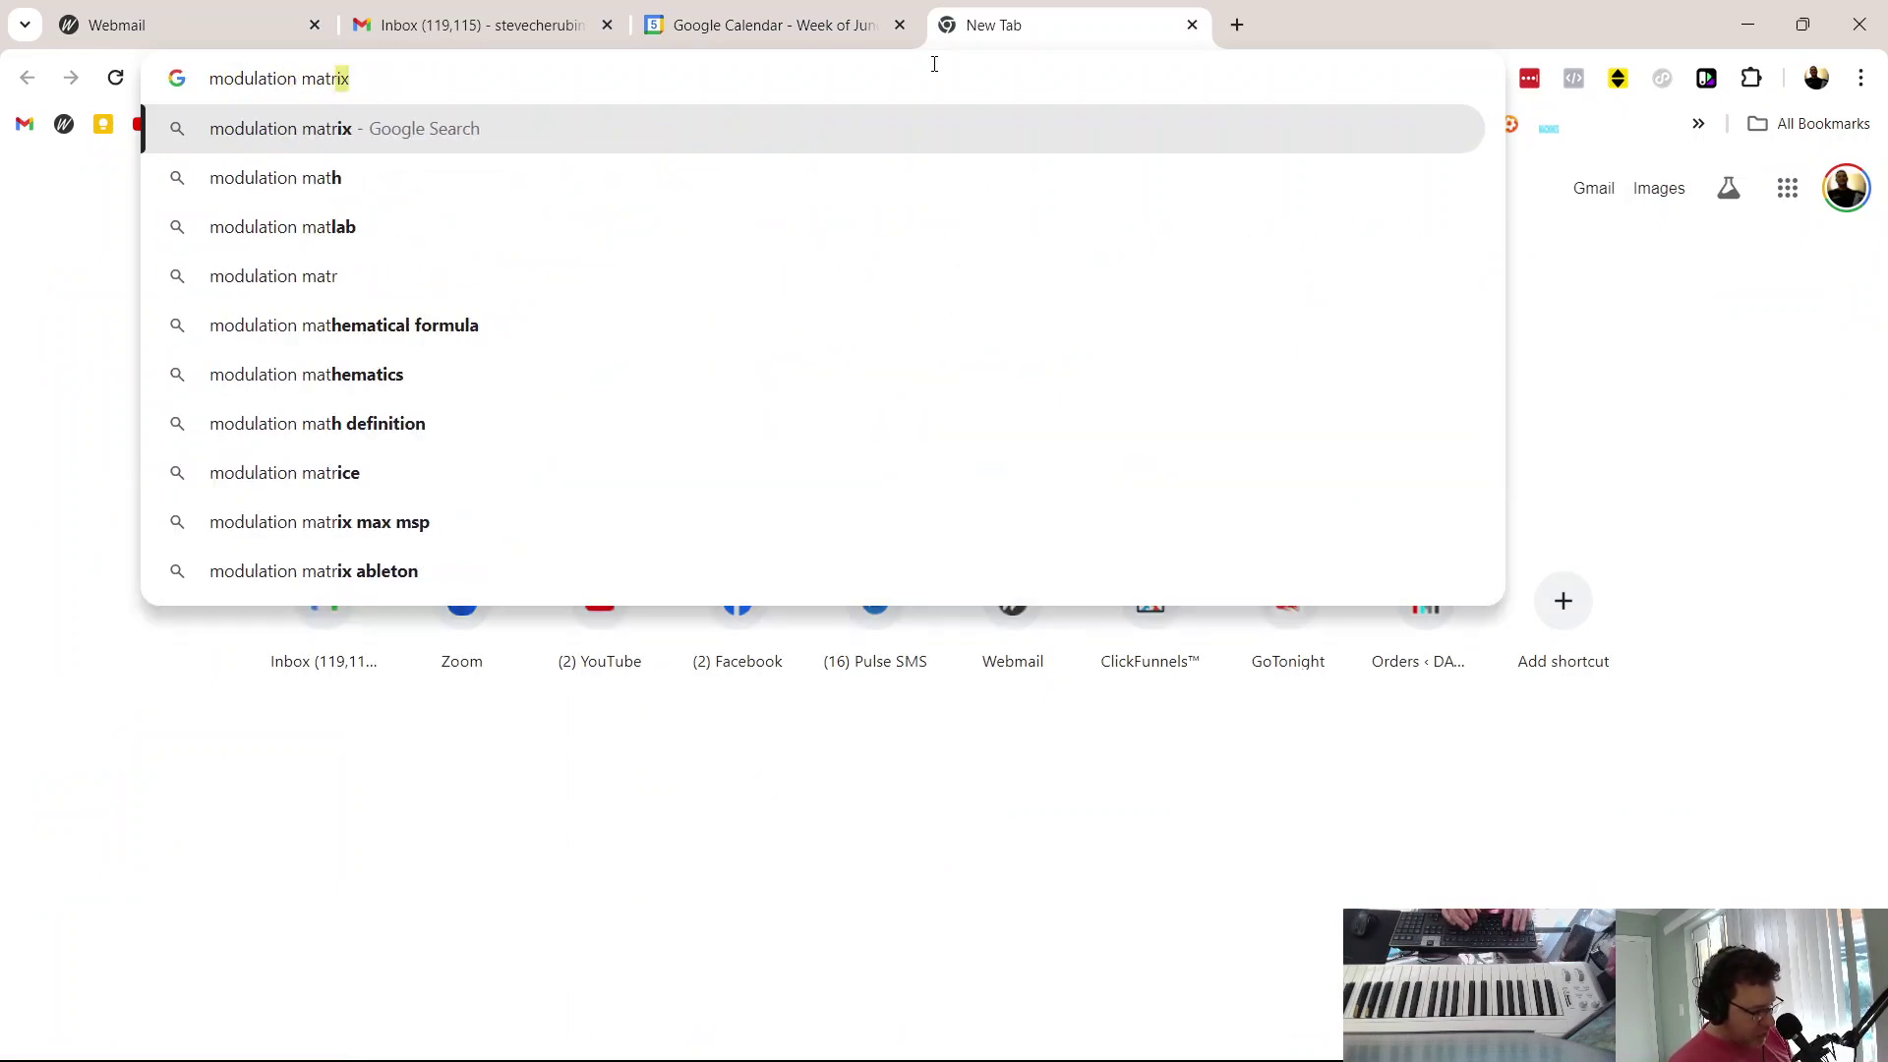
type(" synth")
key("Return")
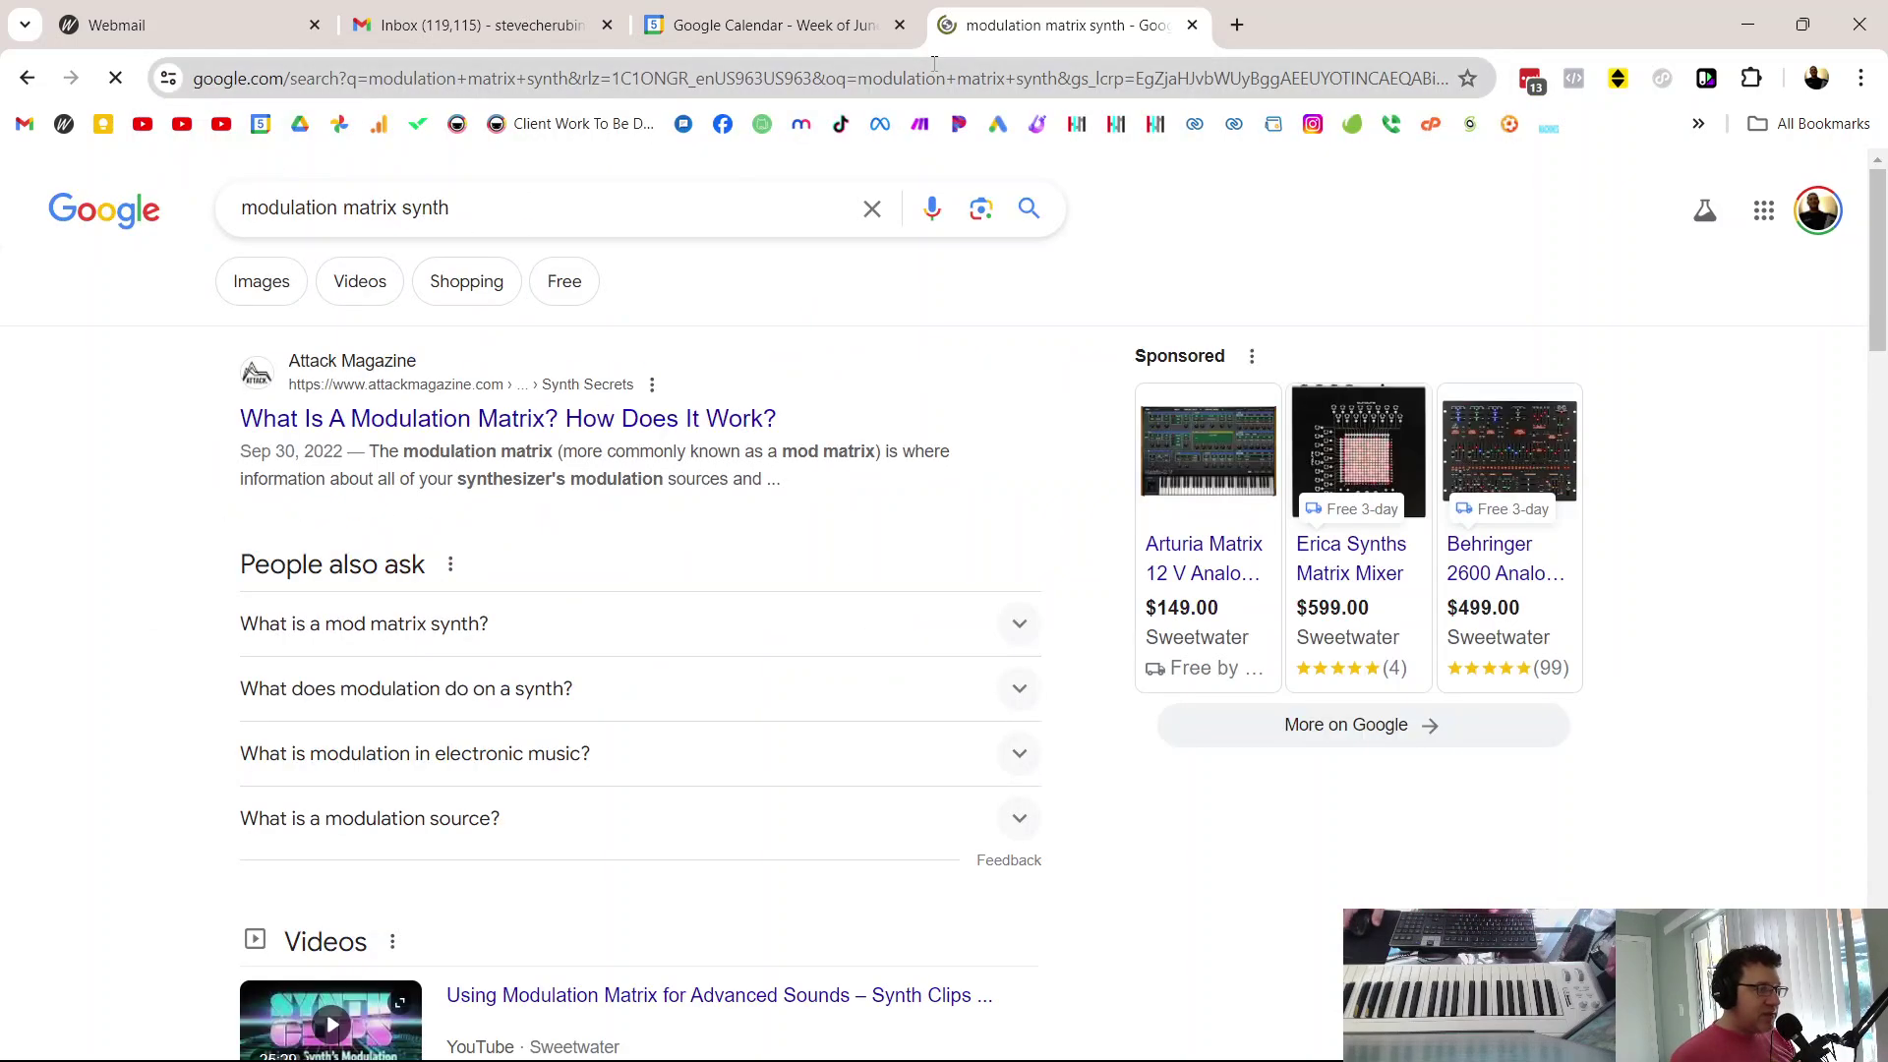
left_click(253, 292)
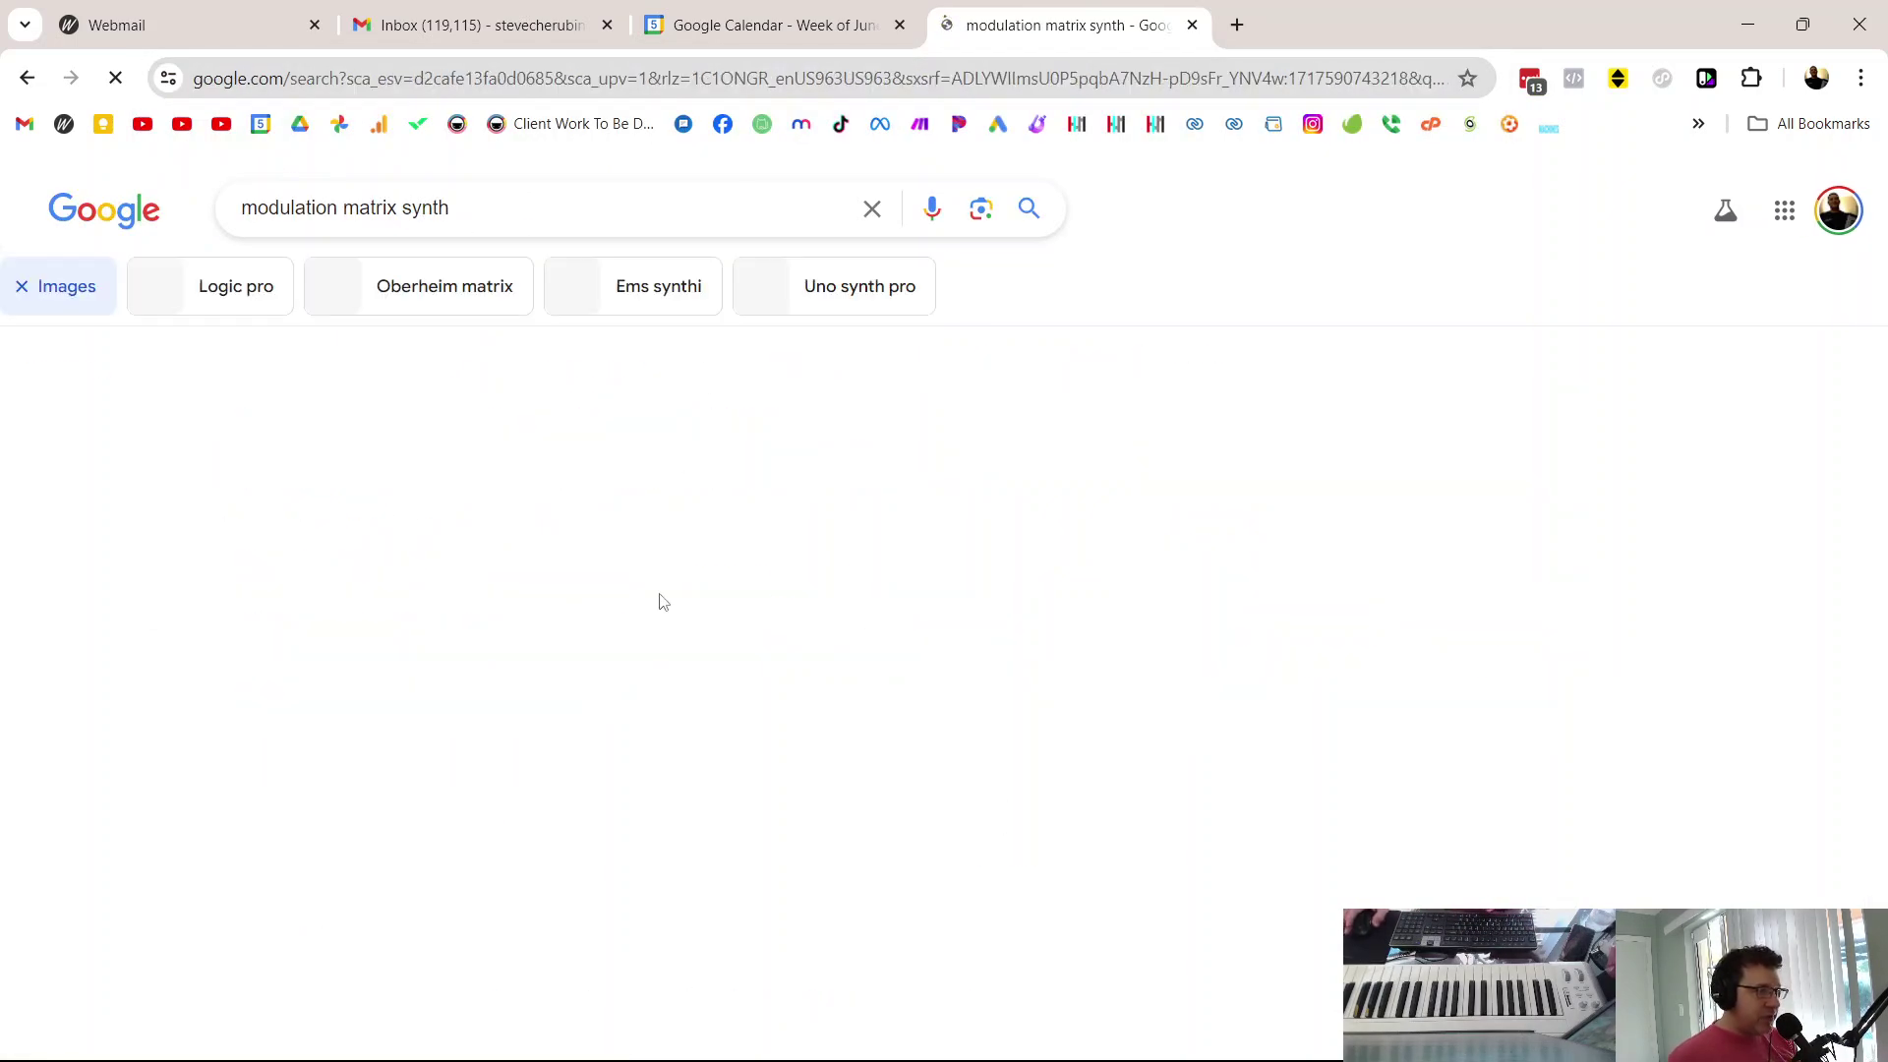
Browse the modulation matrix image results and preview the Thor Modulation Bus Matrix Part 1 image from Reason experts
scroll(609, 610, "down", 1)
scroll(609, 608, "down", 1)
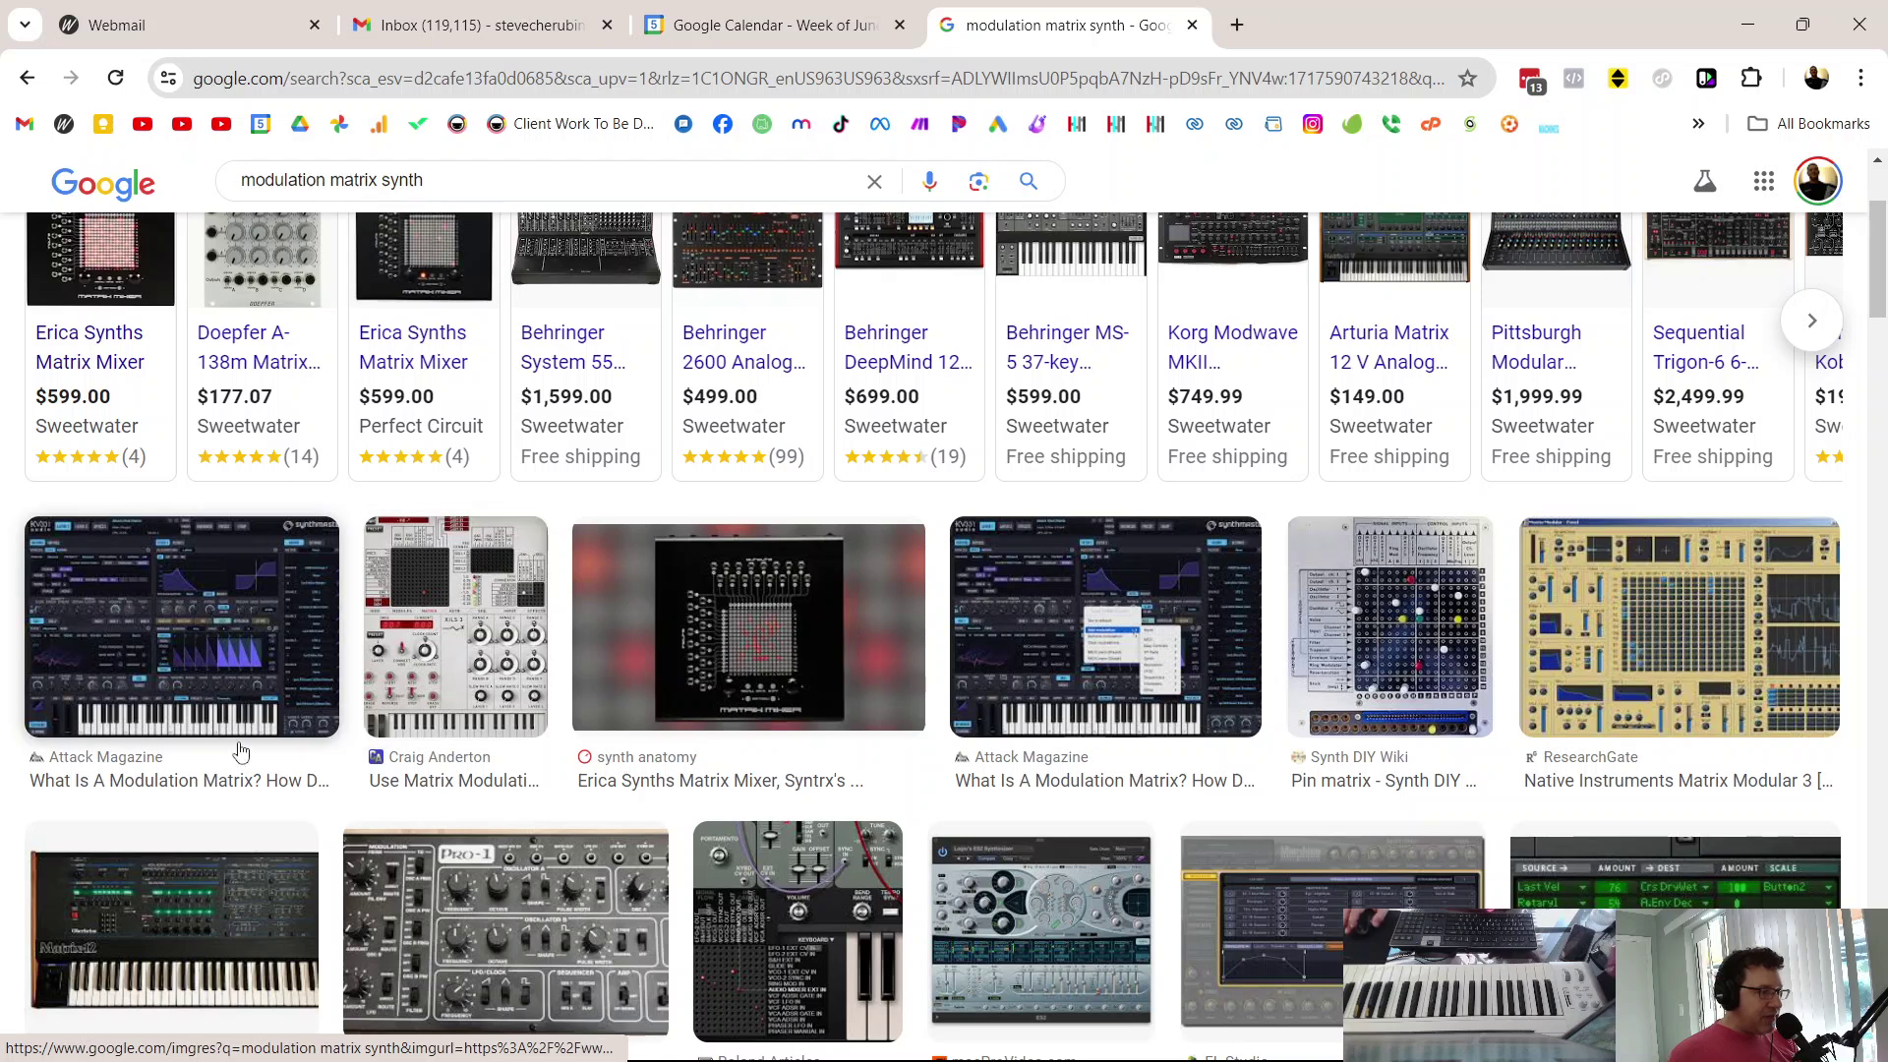
scroll(354, 629, "down", 1)
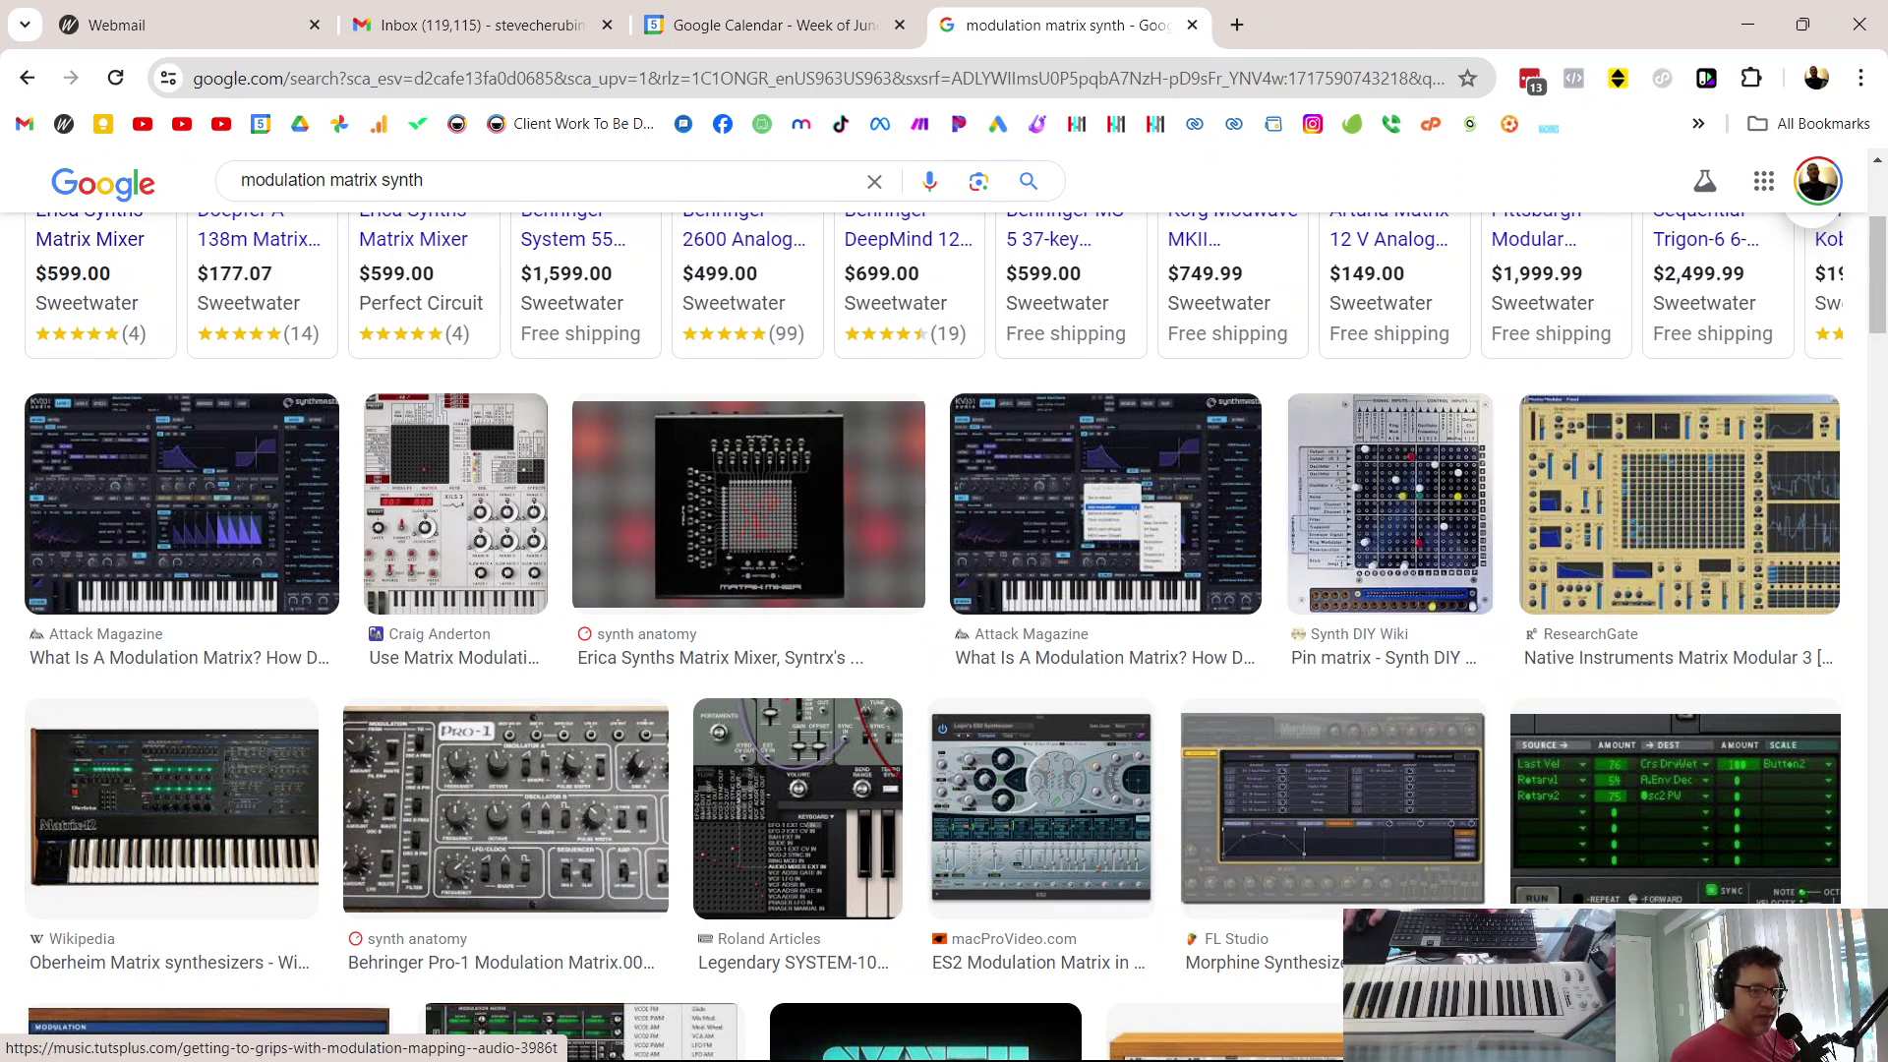
scroll(629, 590, "down", 2)
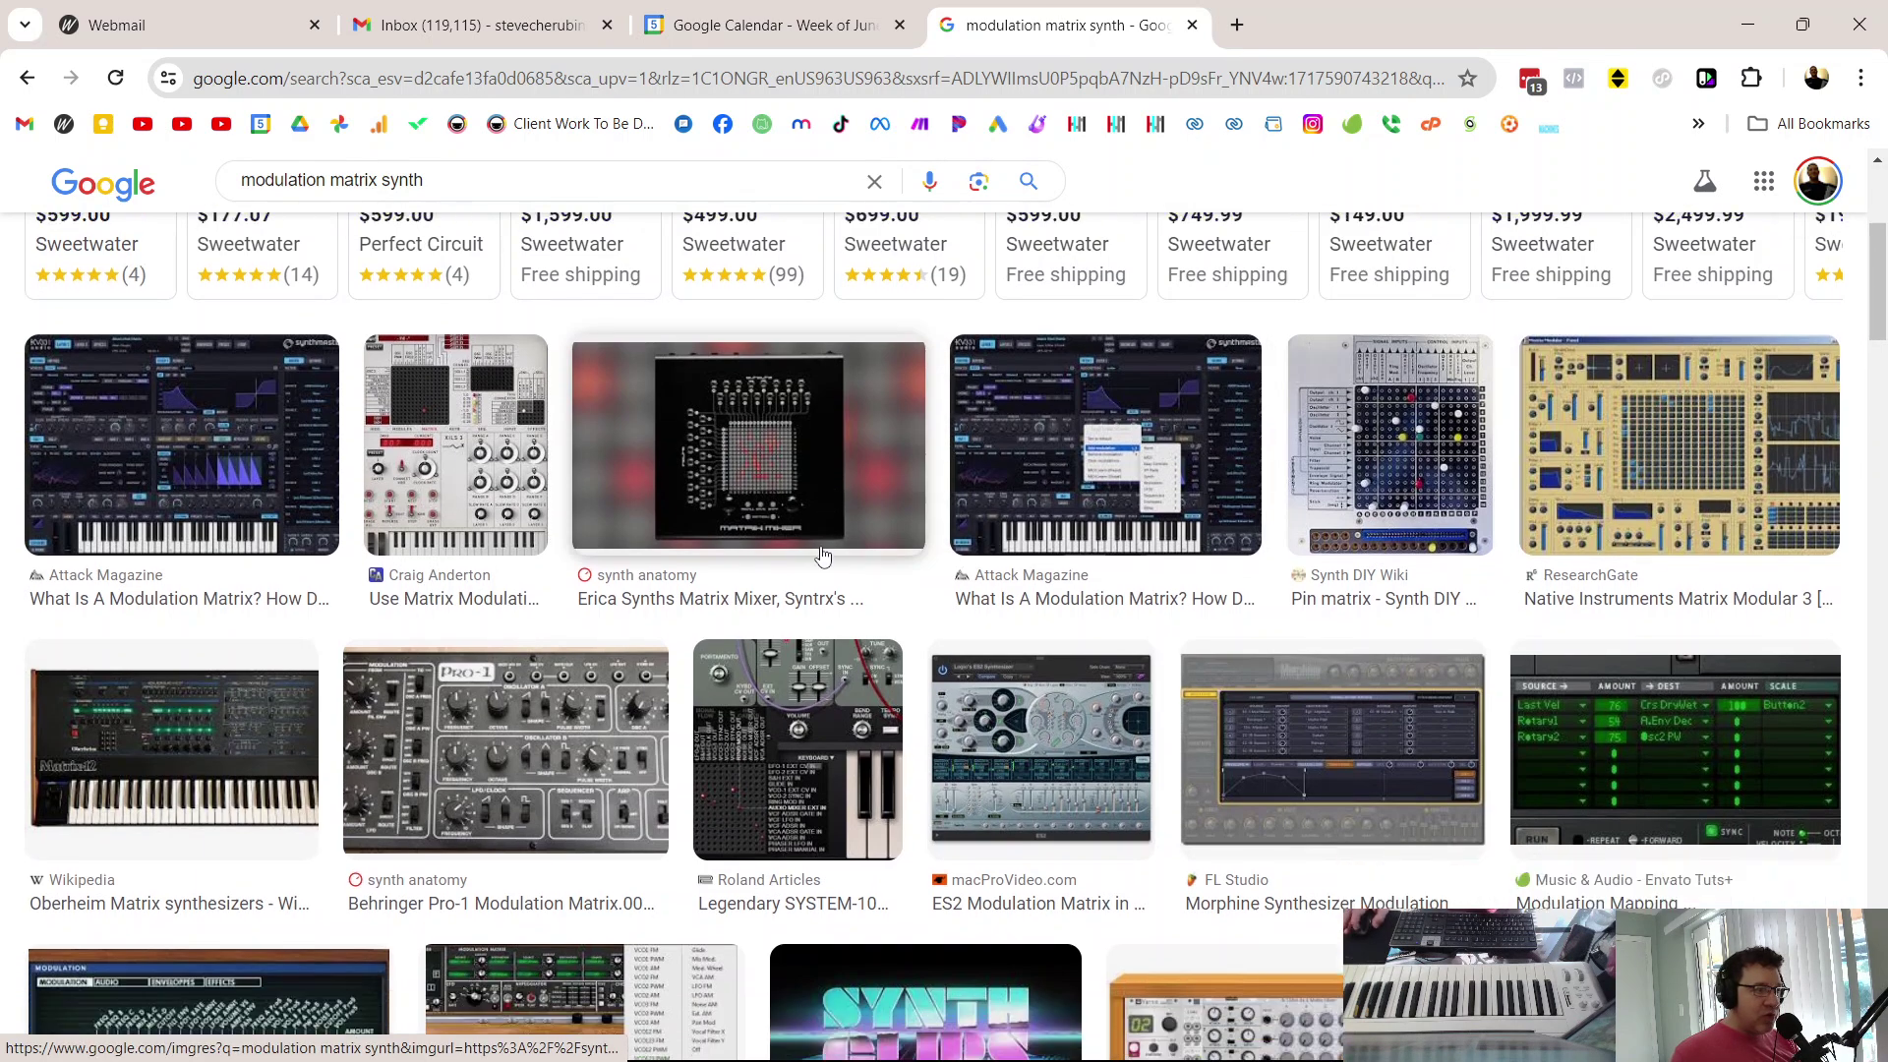
scroll(609, 641, "down", 5)
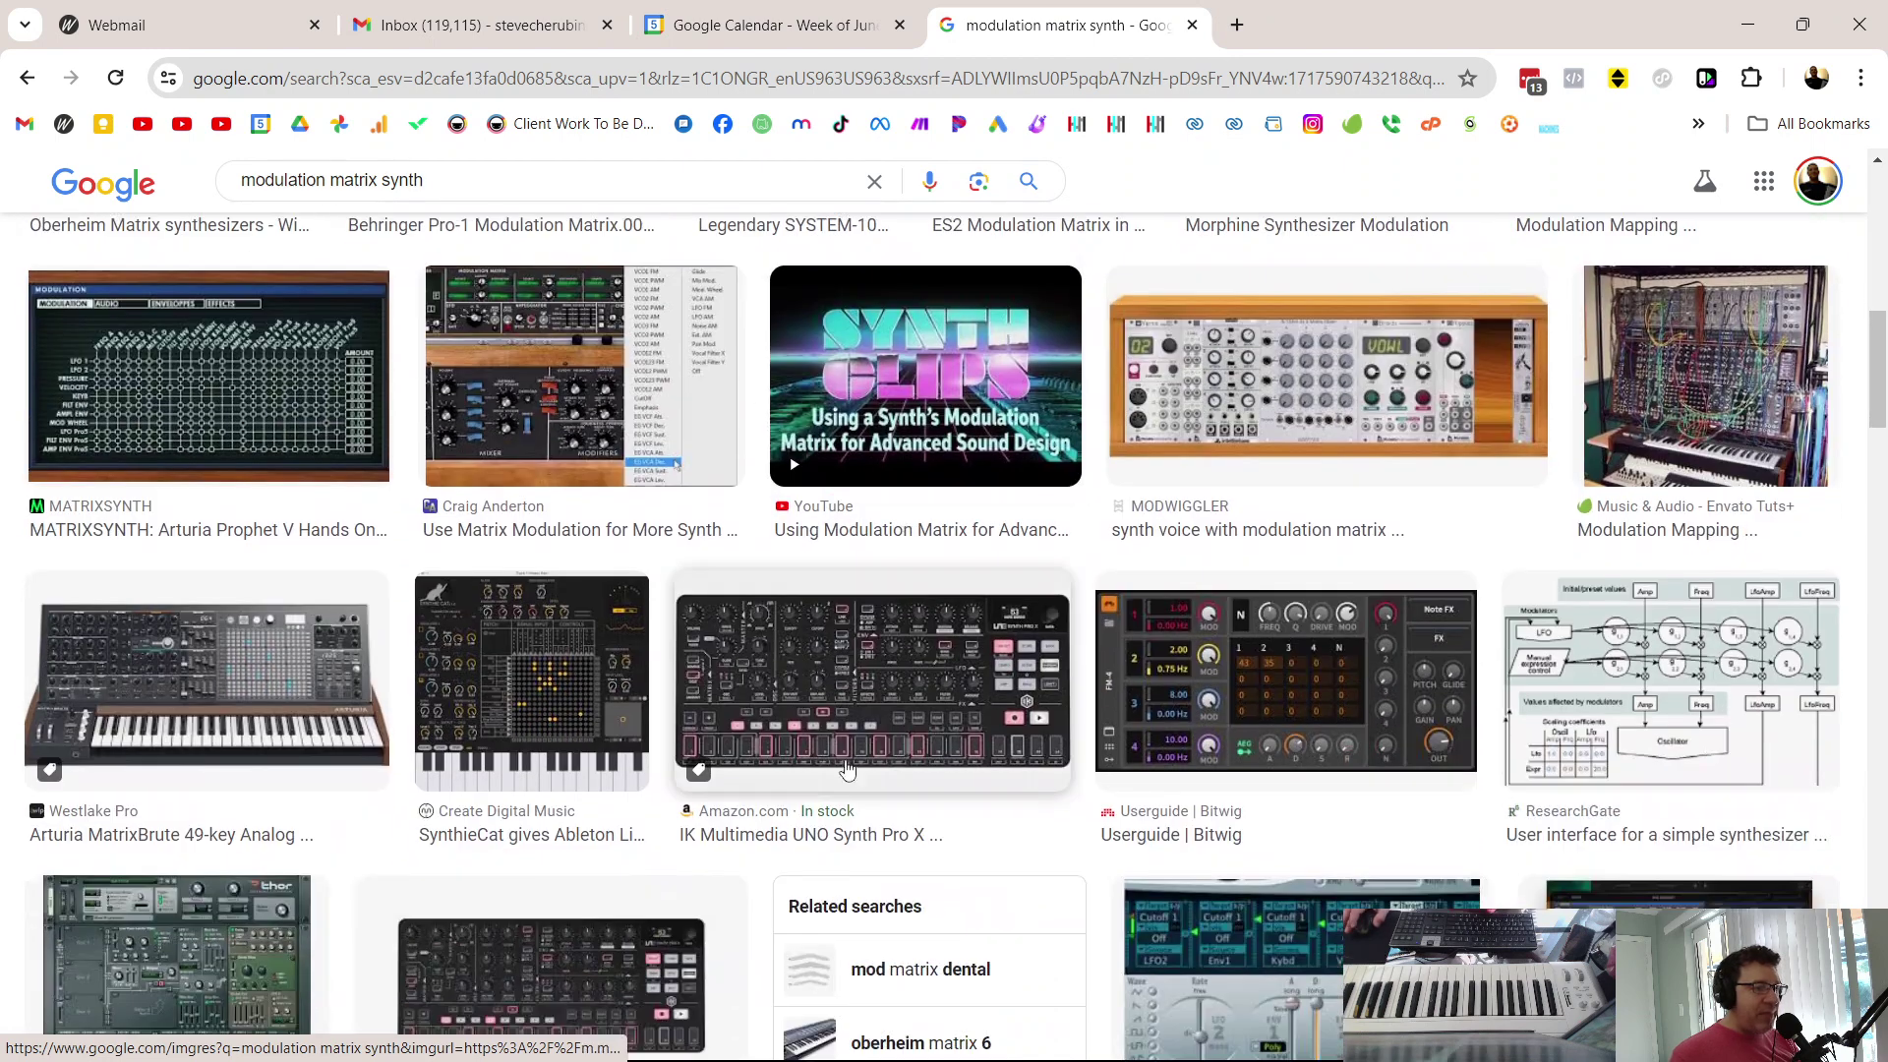
scroll(590, 747, "down", 4)
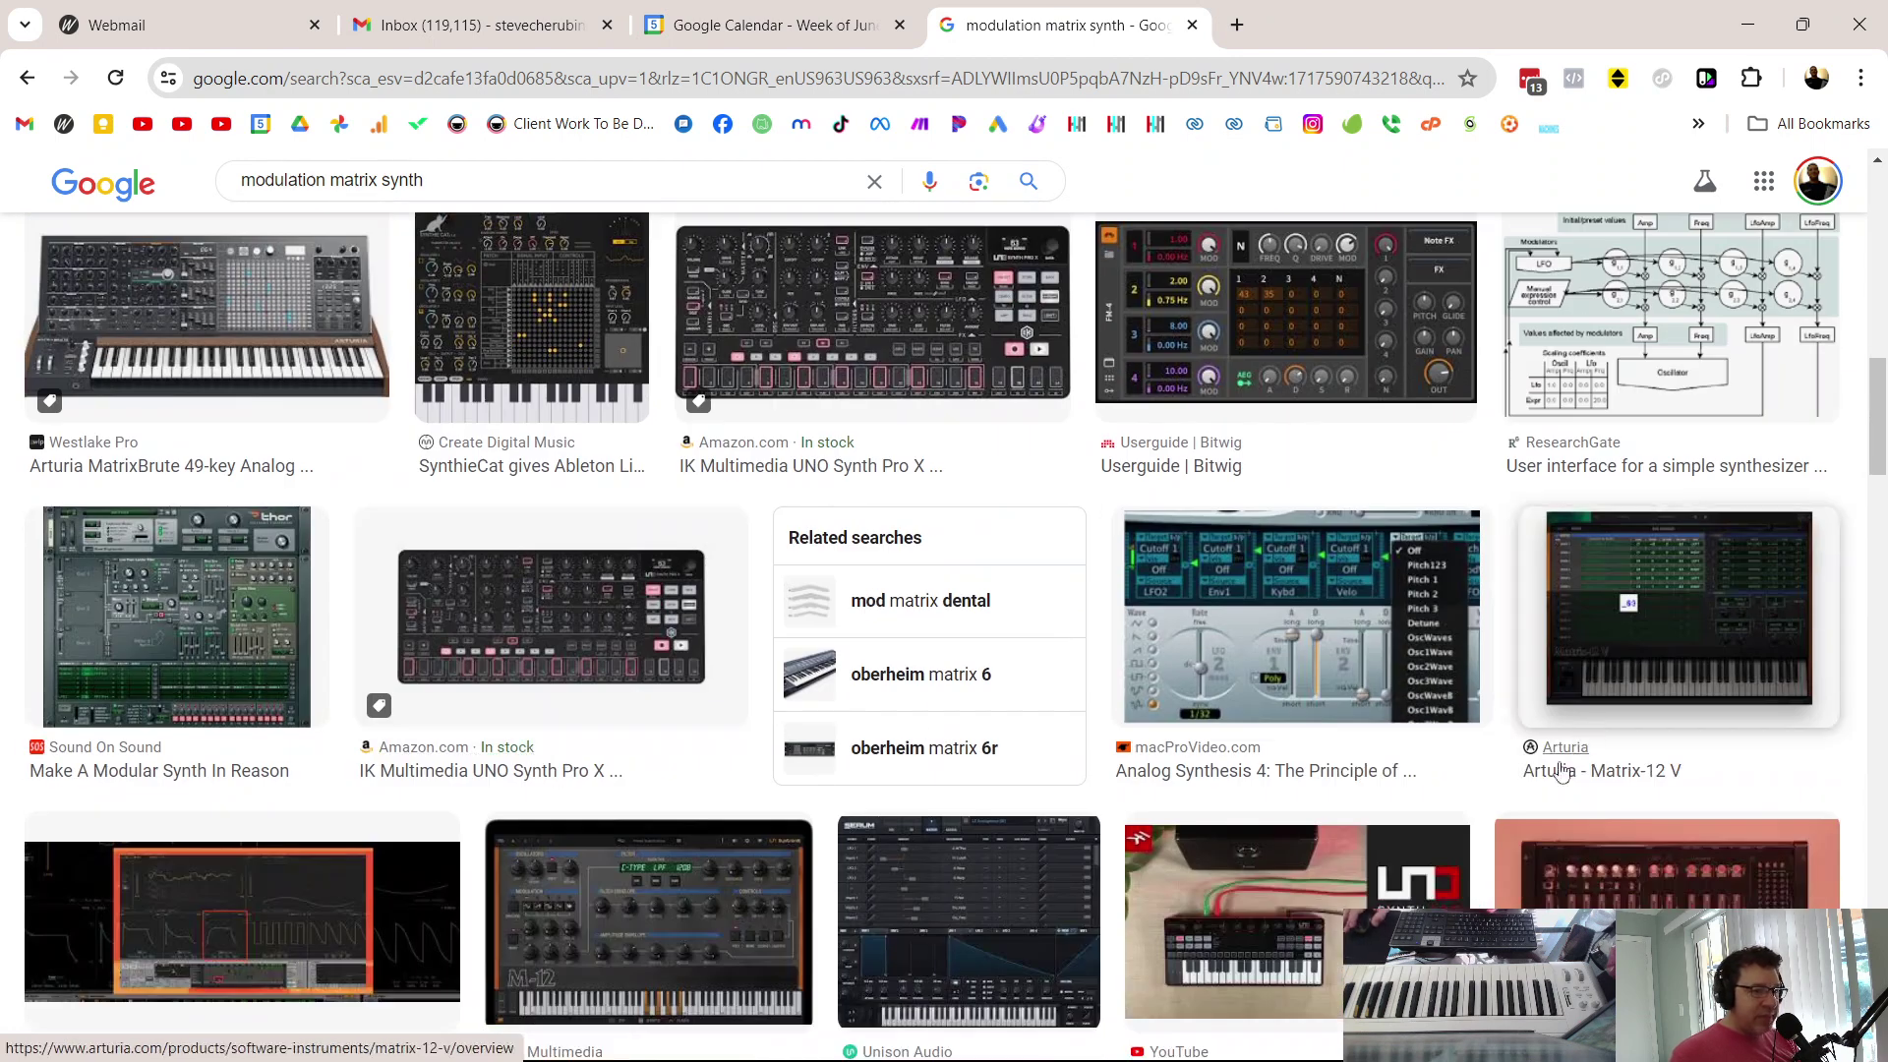
scroll(652, 872, "down", 1)
scroll(652, 871, "down", 6)
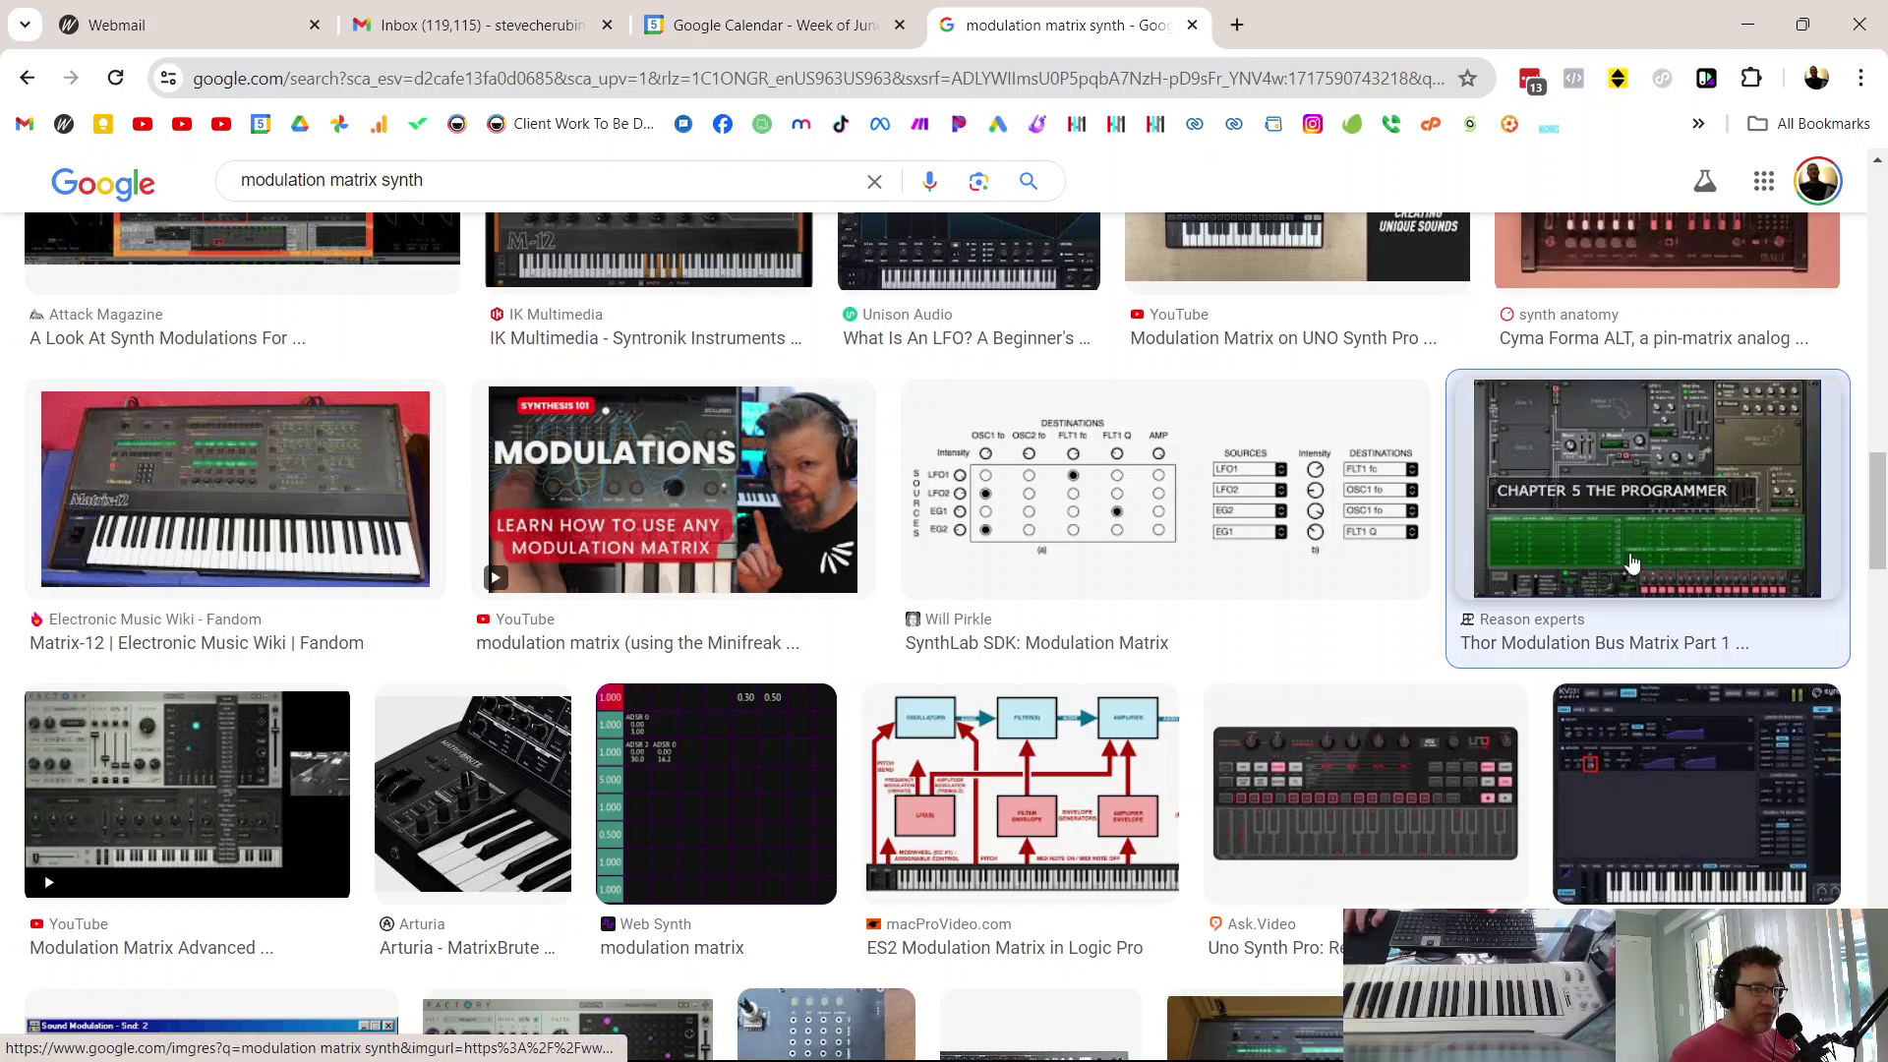
left_click(1631, 562)
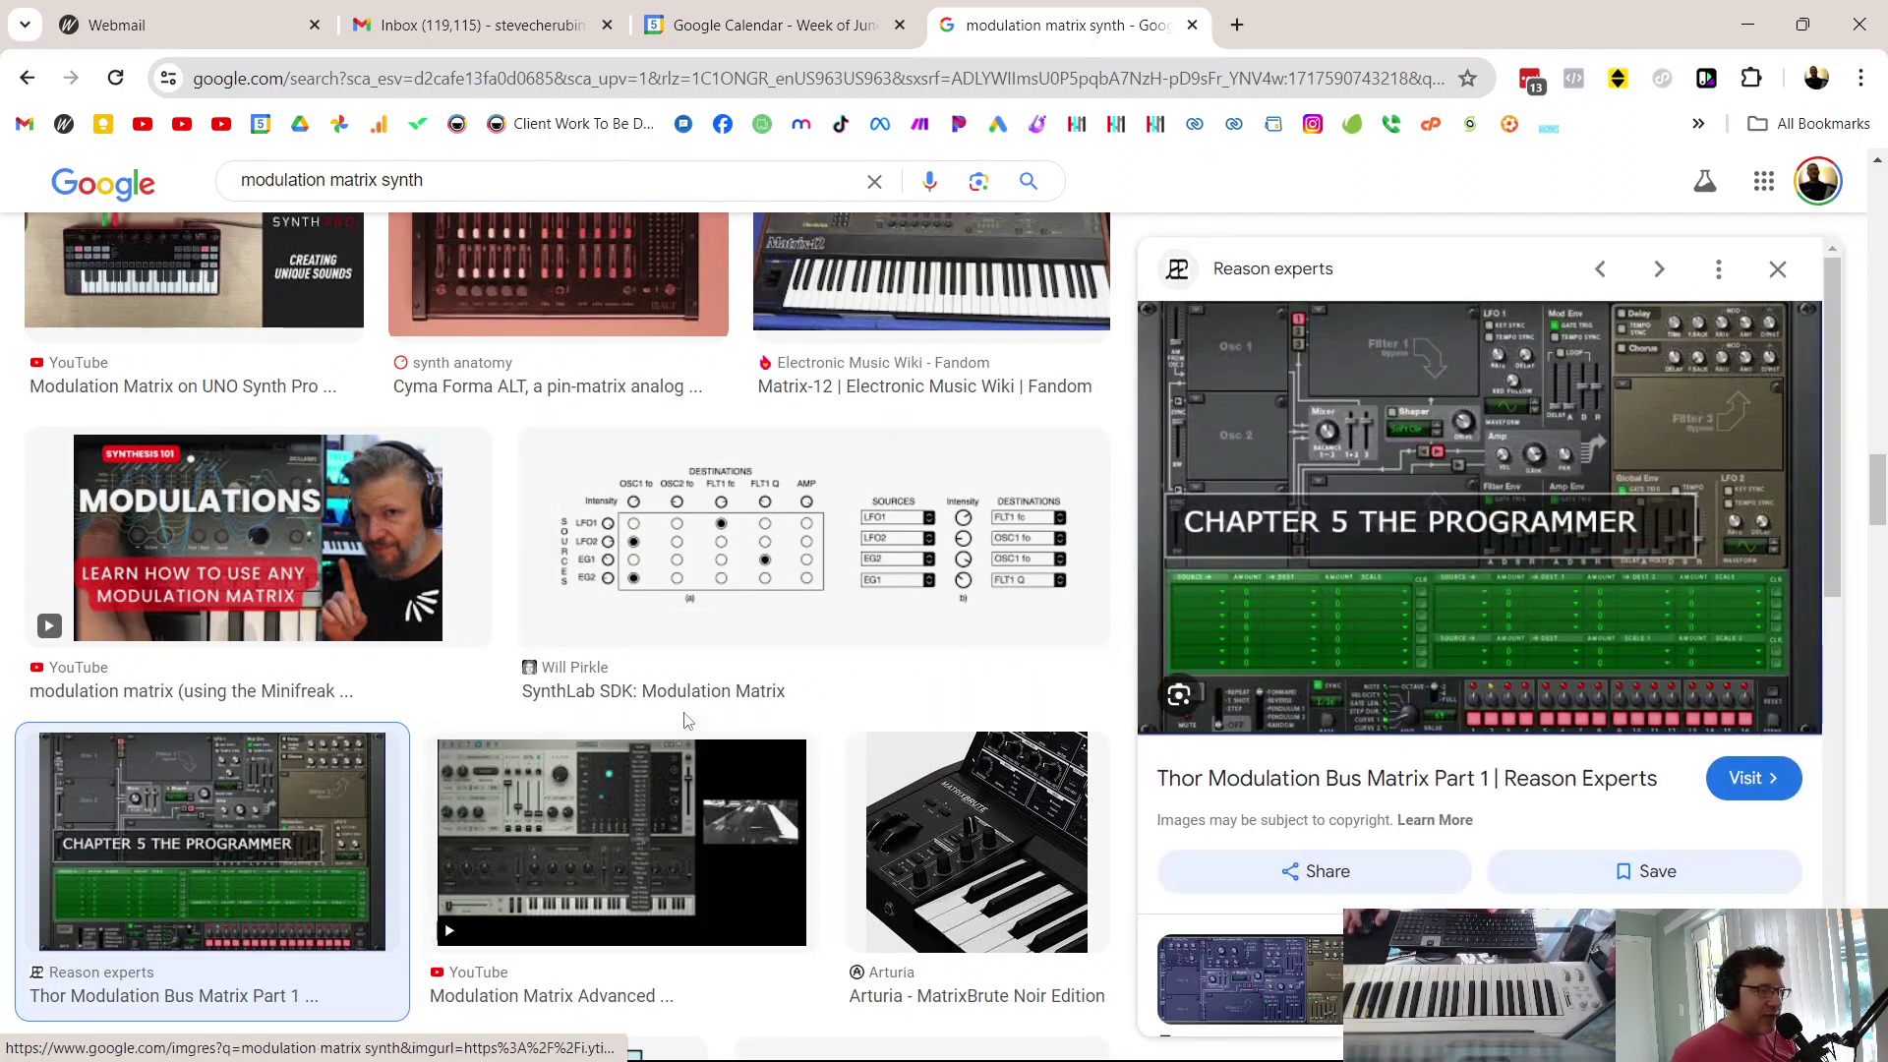
Preview the Serum matrix image from Unison Audio and the Analog Synthesis 4 image from macProVideo.com, closing each preview
scroll(689, 723, "up", 8)
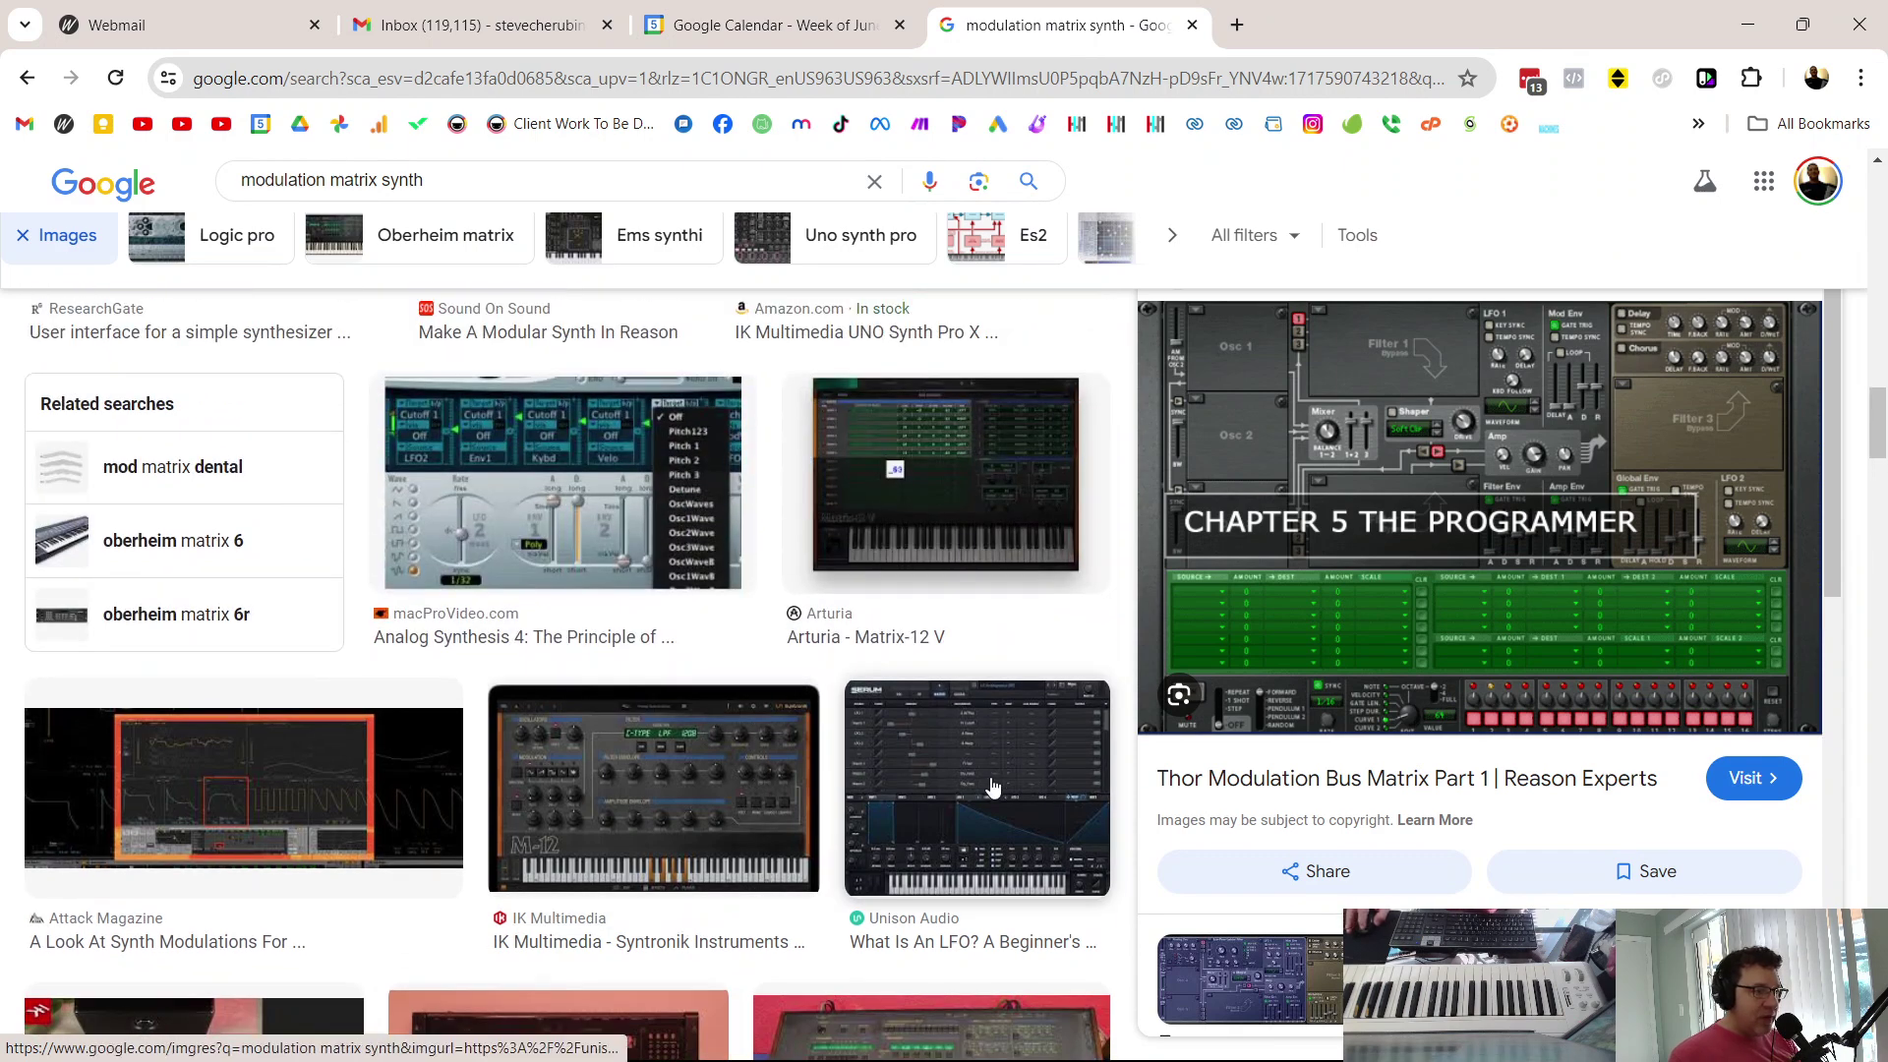
left_click(993, 785)
scroll(986, 637, "up", 10)
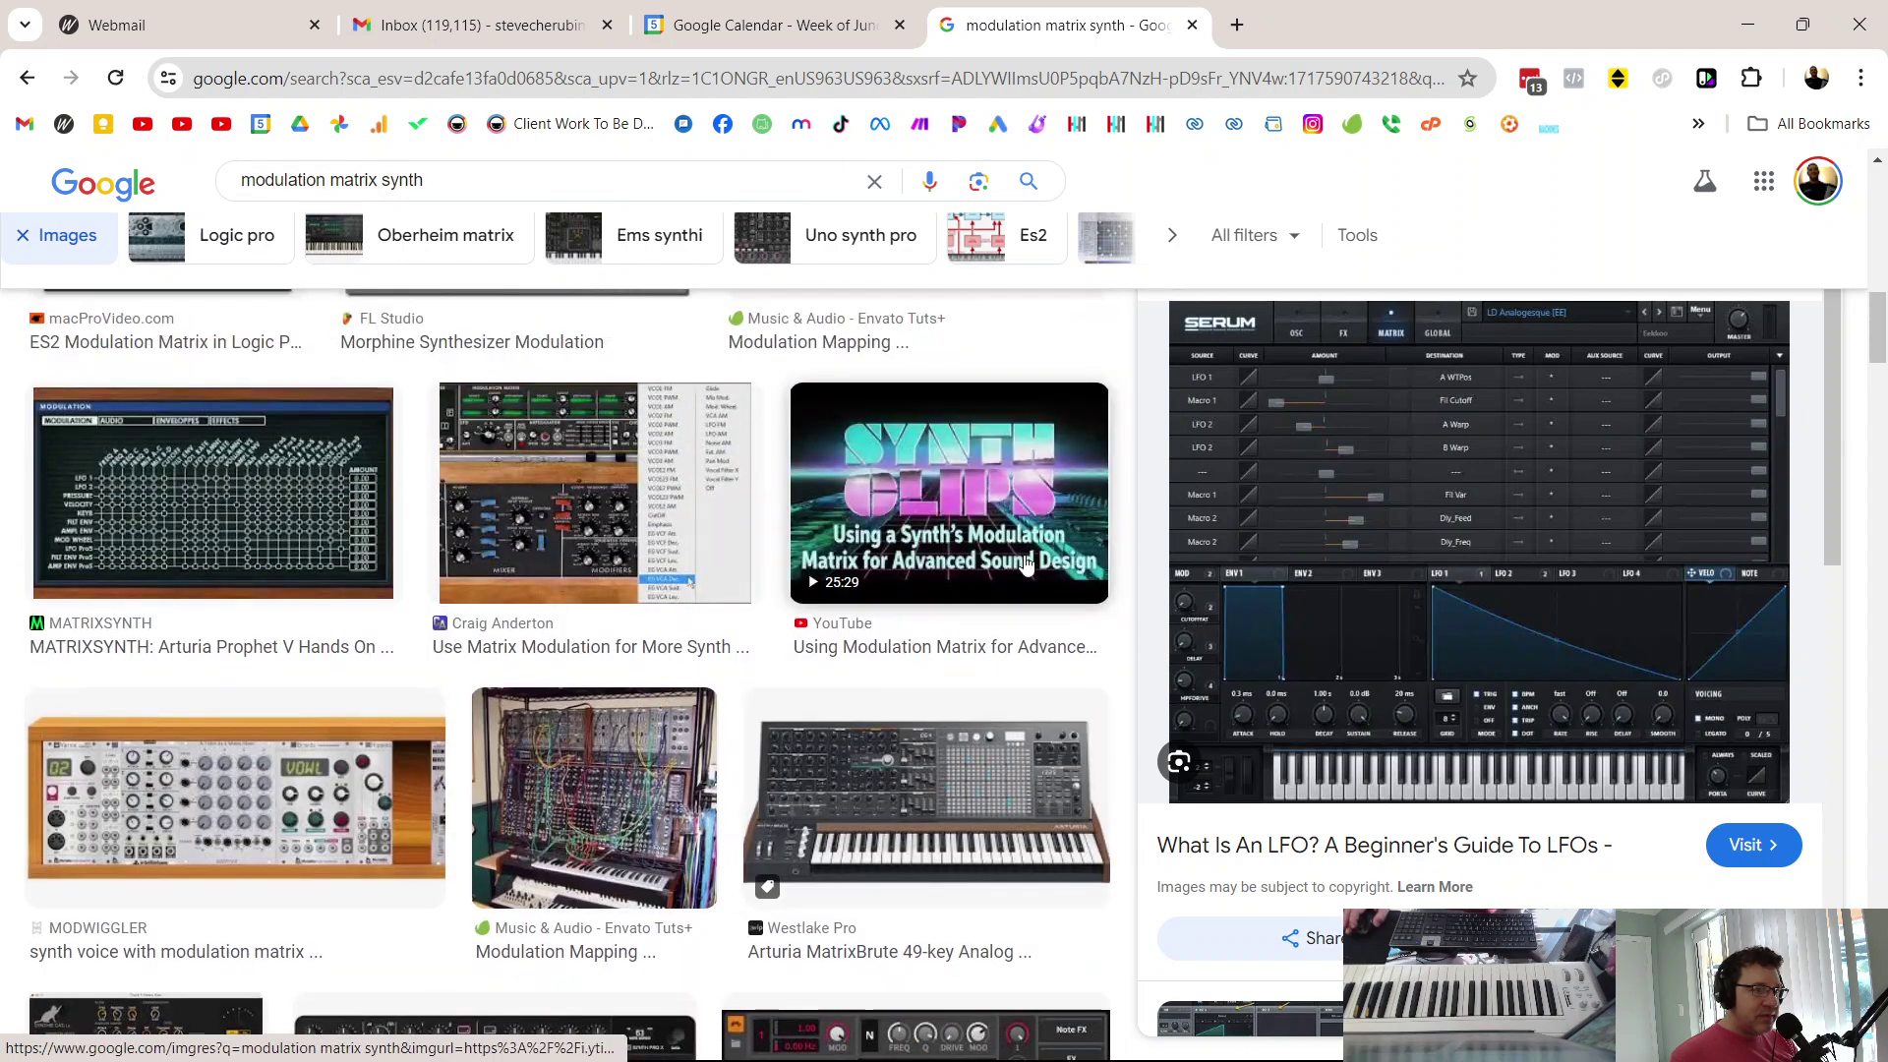
scroll(965, 408, "up", 5)
scroll(965, 408, "up", 8)
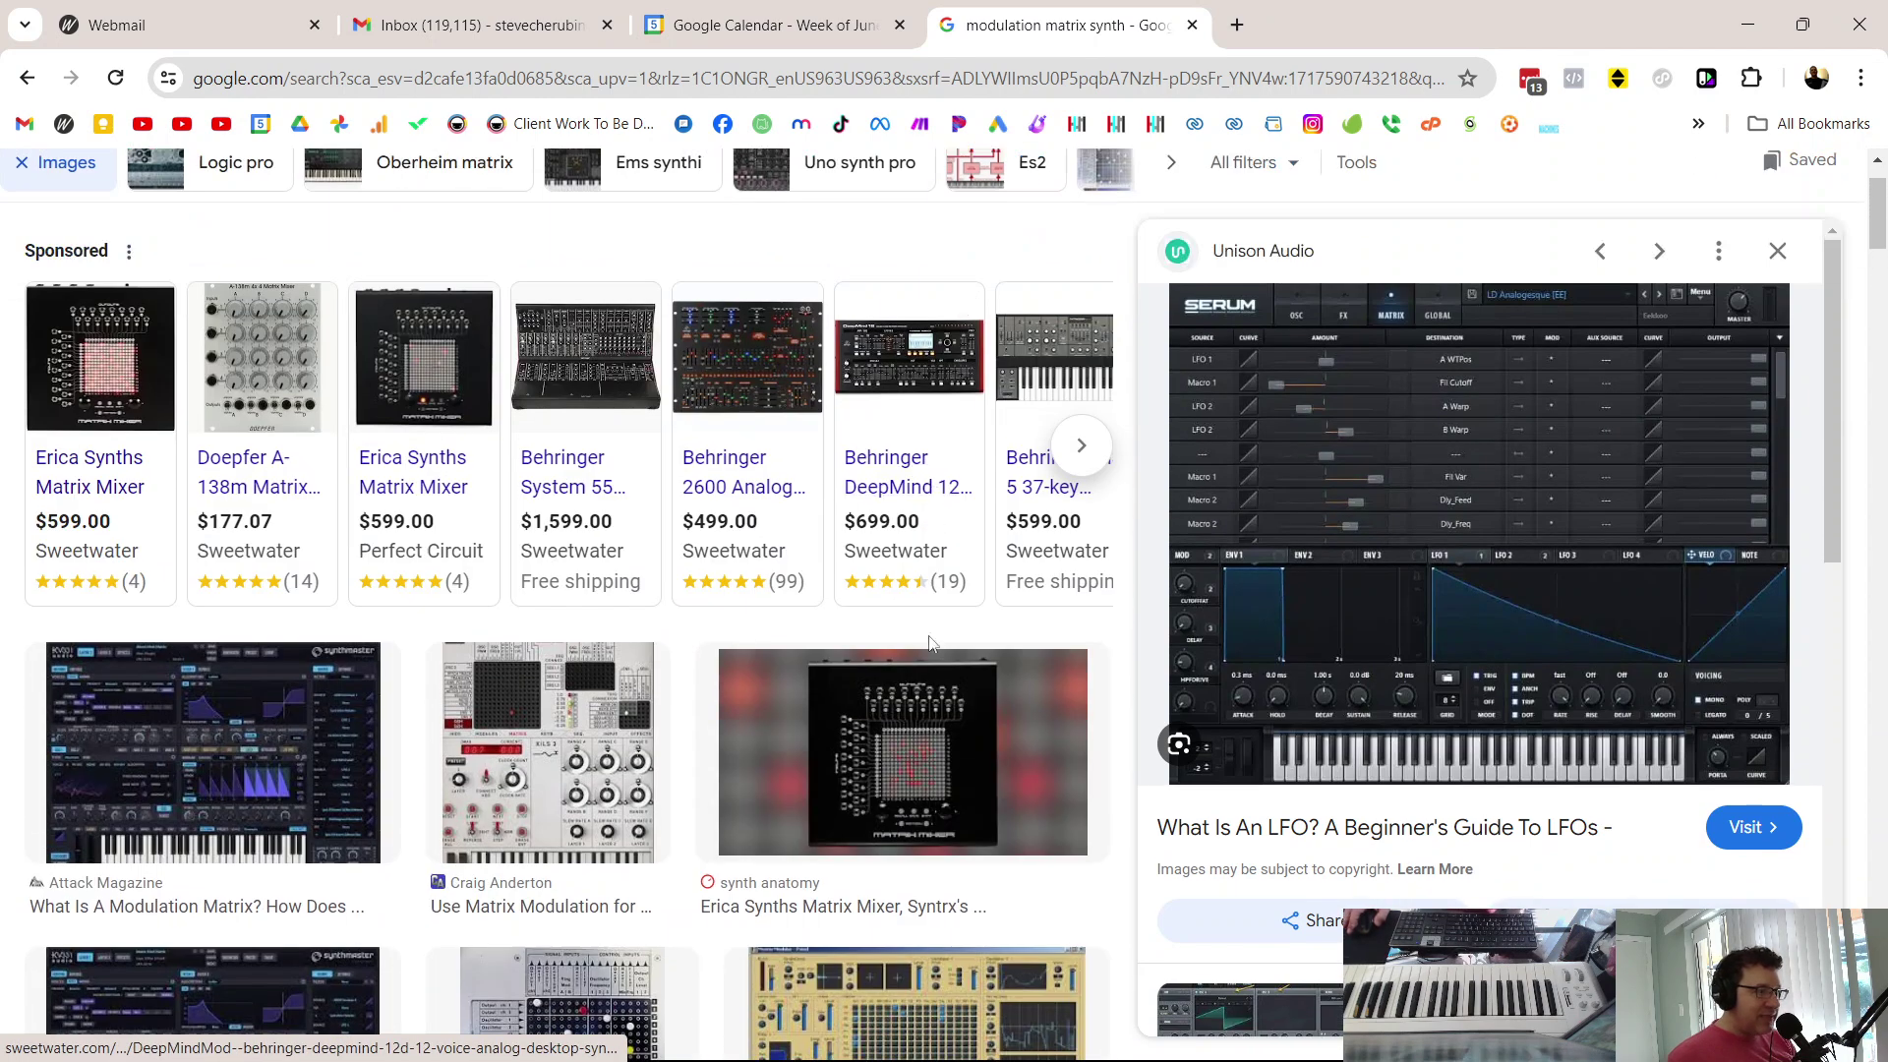
left_click(1776, 252)
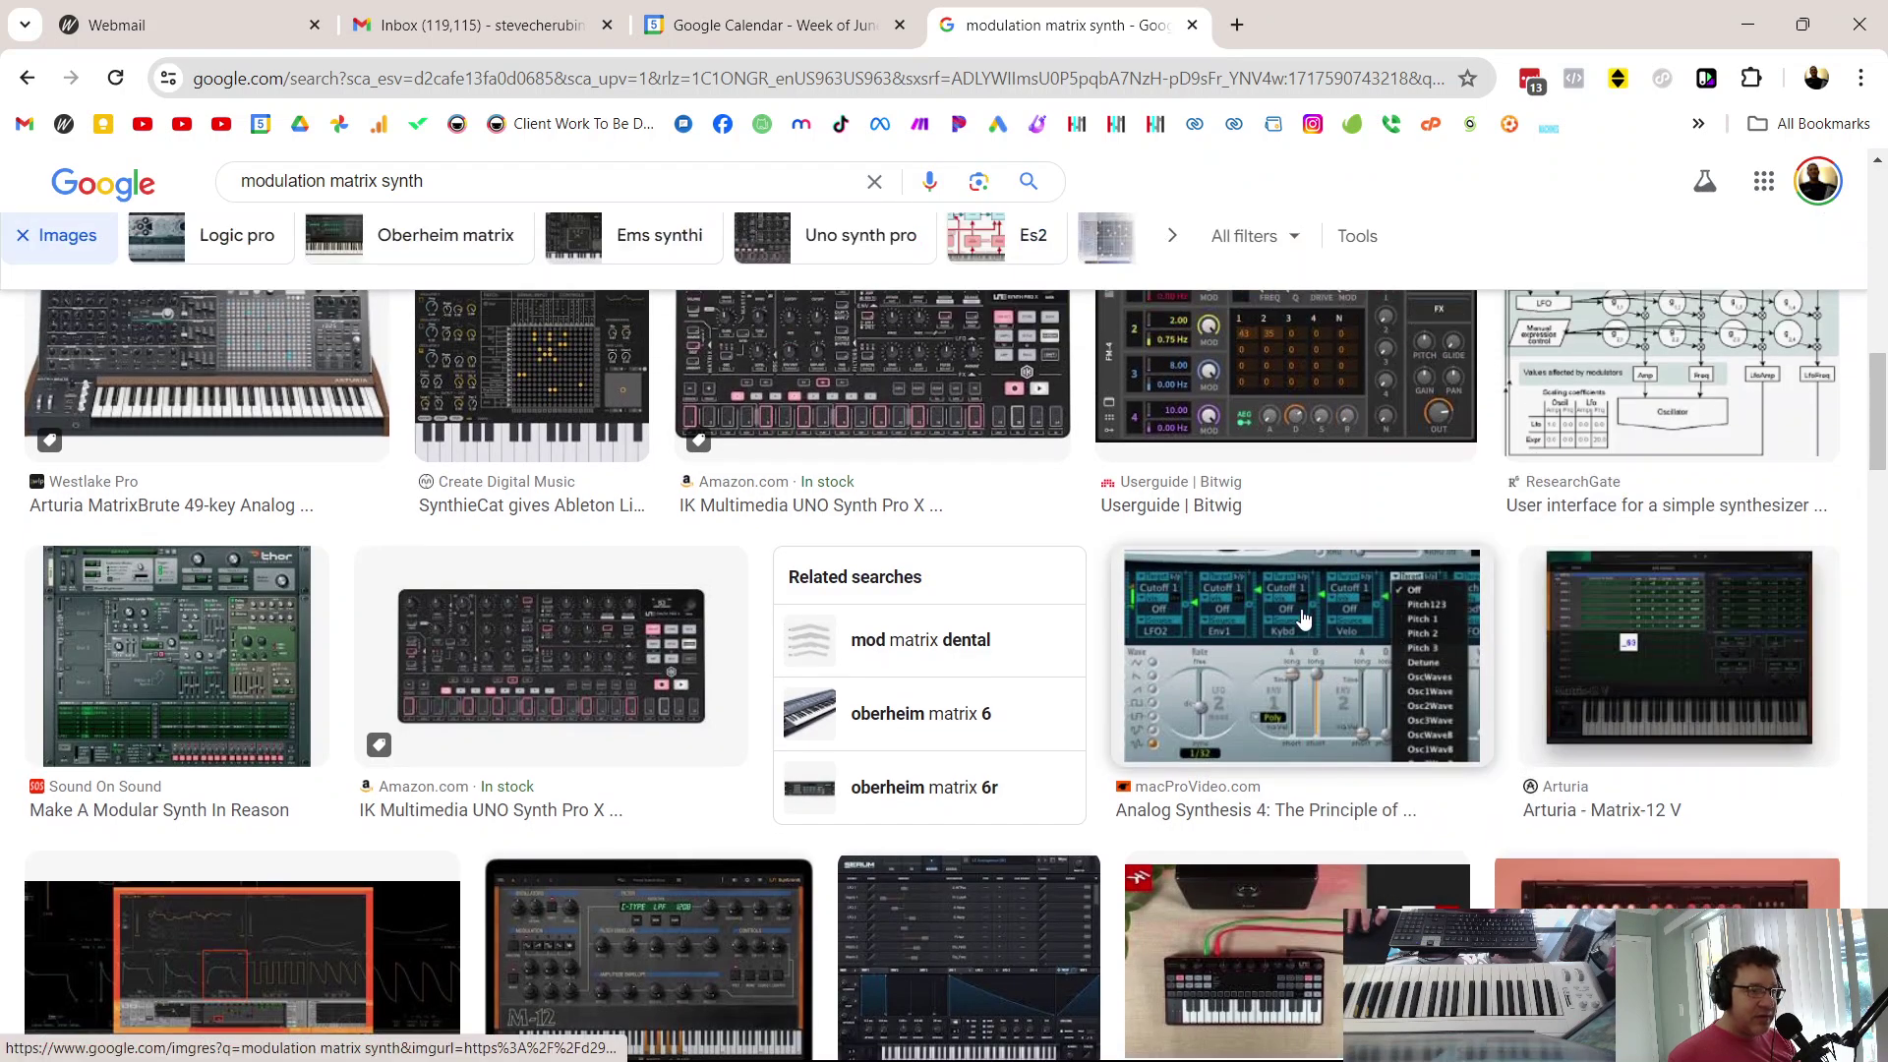
left_click(1303, 619)
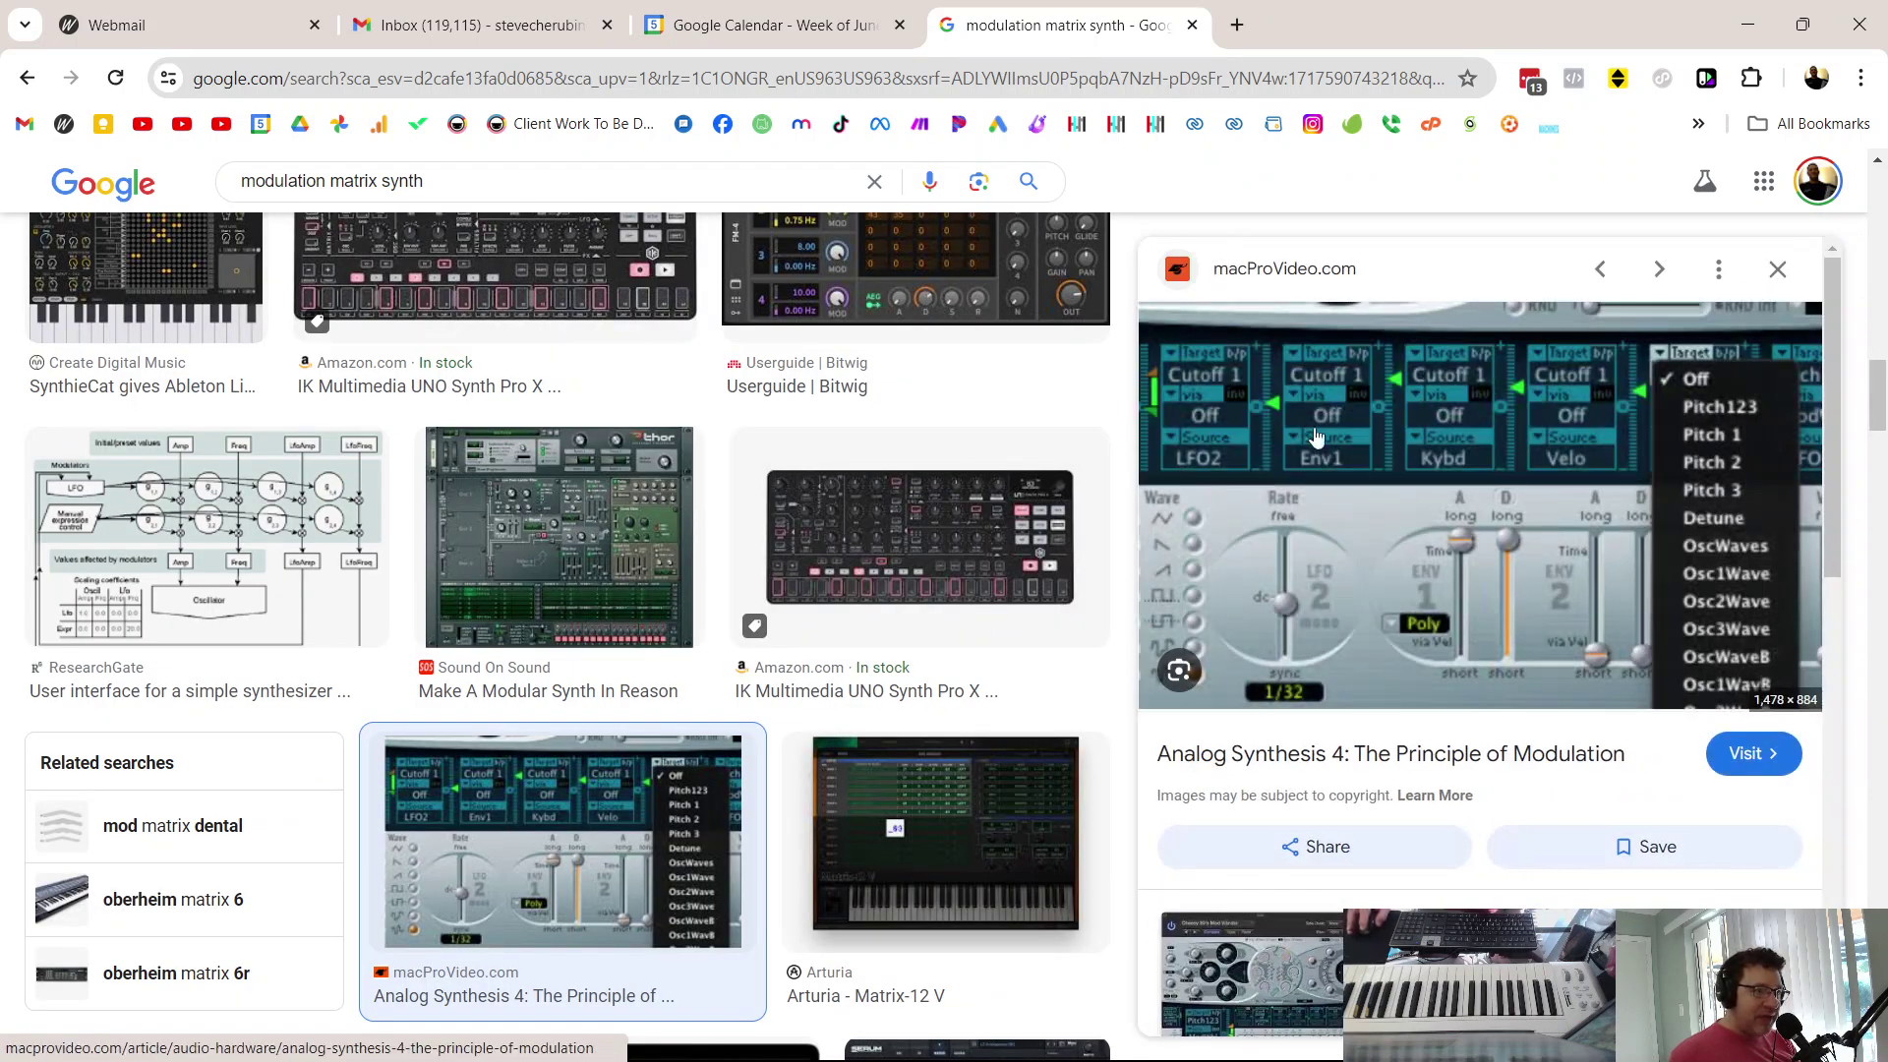
key("Escape")
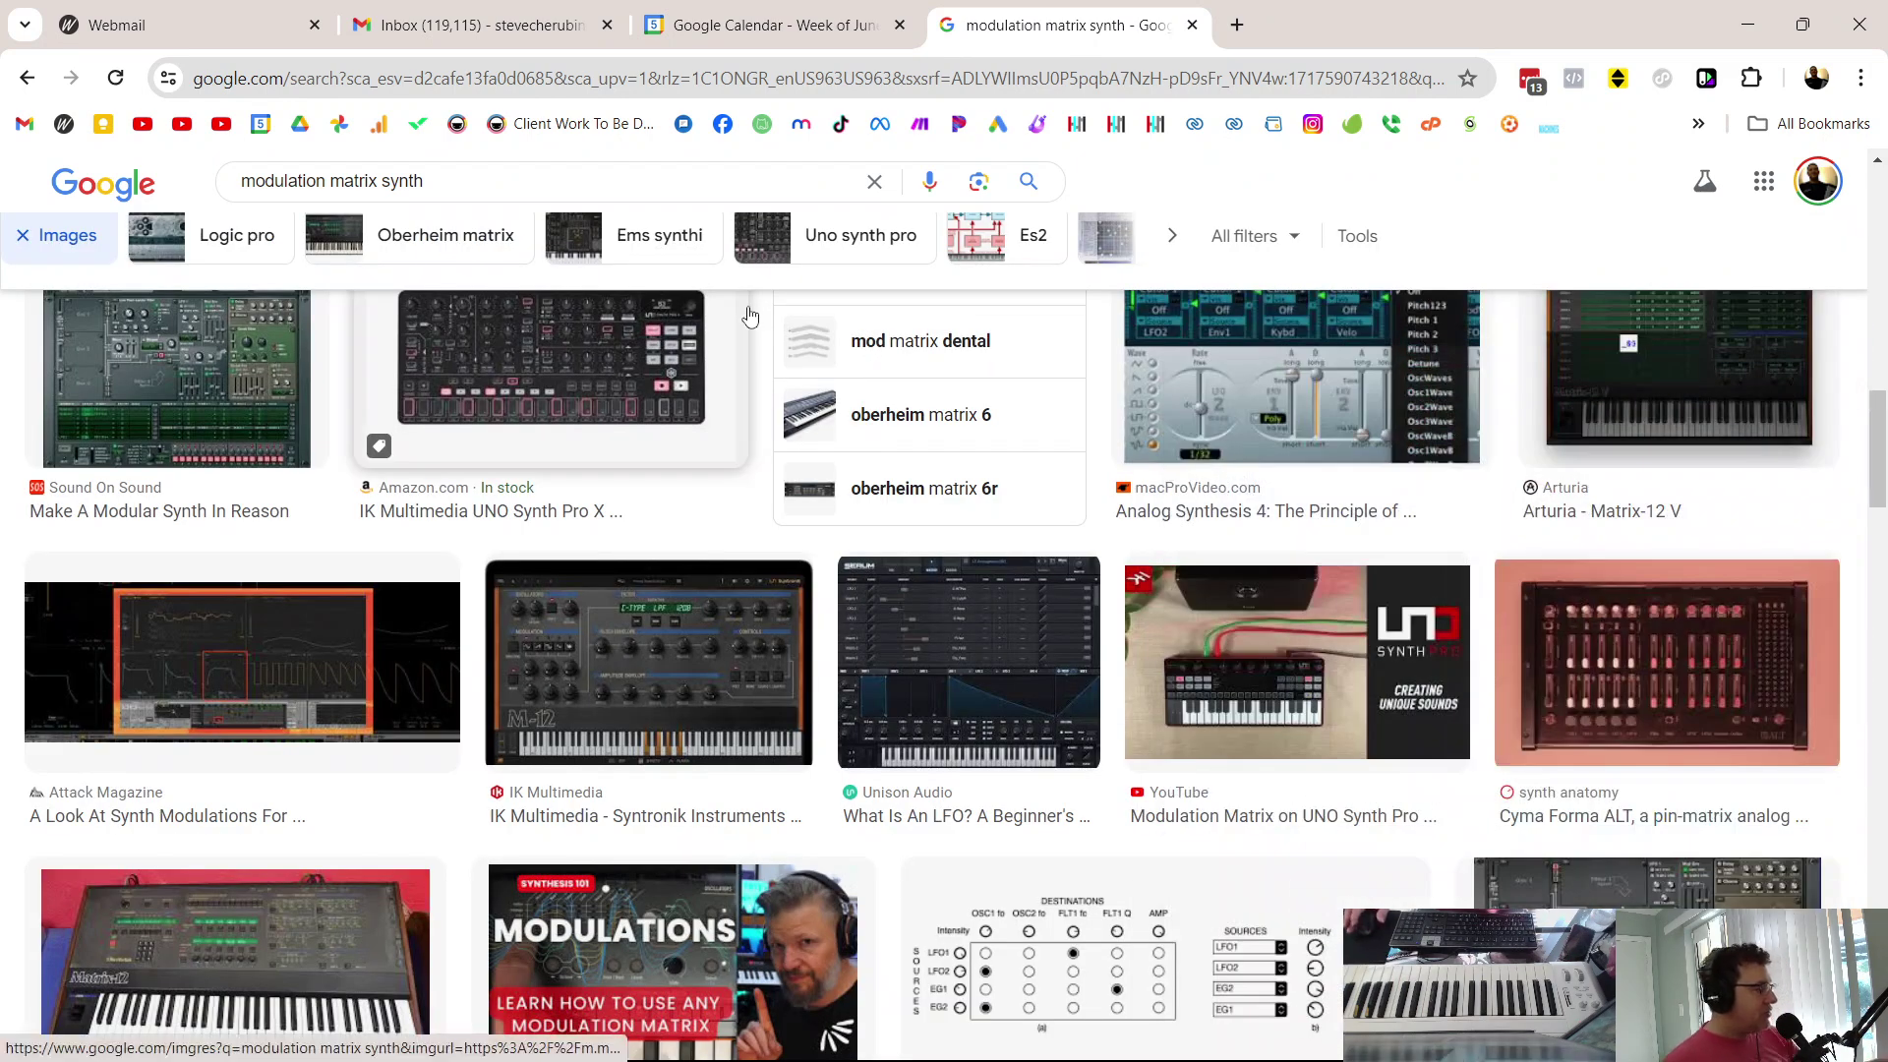